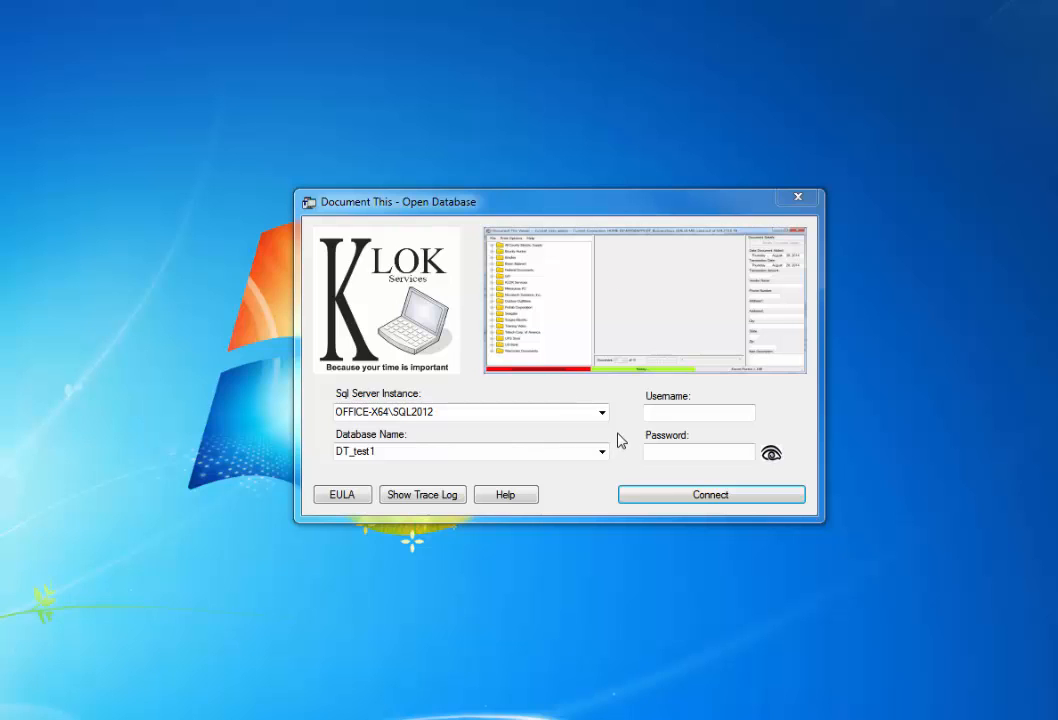
# Step: Log in to DT_test1 on OFFICE-X64\SQL2012 with the administrator username and password
pyautogui.click(674, 418)
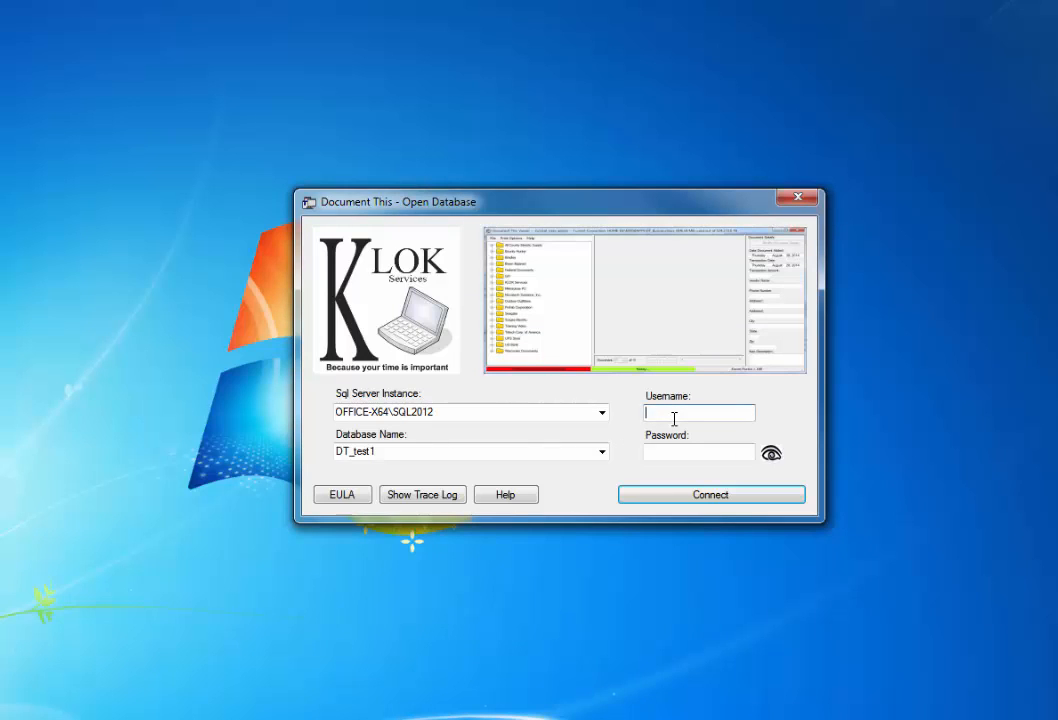
pyautogui.write('admin')
pyautogui.press('Tab')
pyautogui.write('•••••')
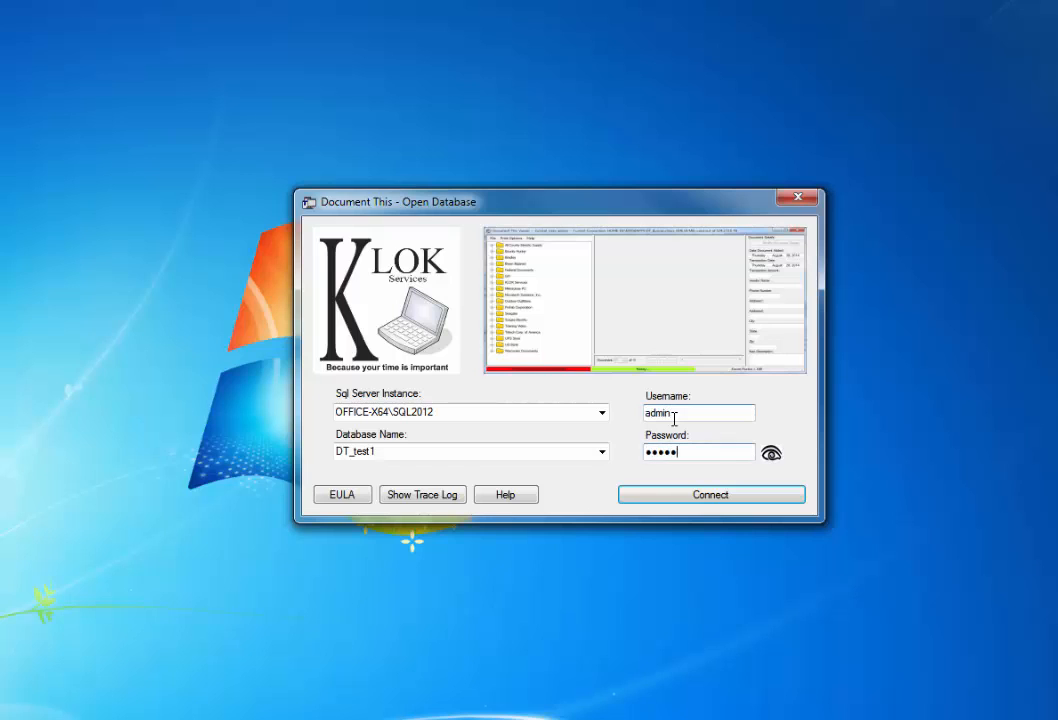
pyautogui.click(710, 495)
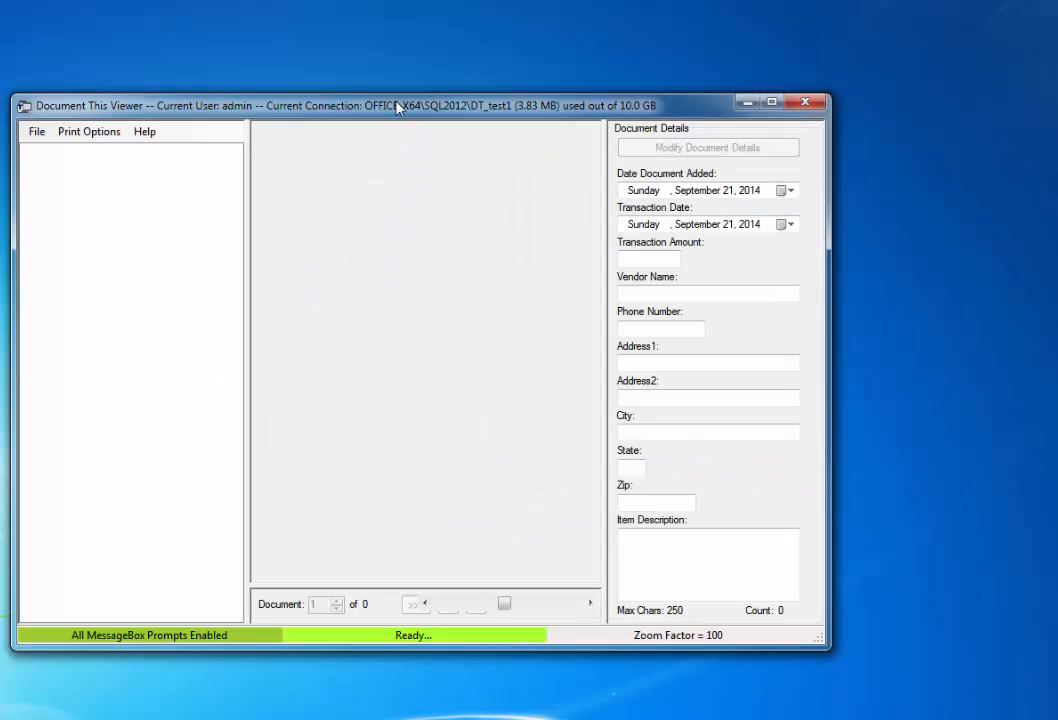
# Step: Shift the empty Viewer window slightly right and down and bring up the File menu
pyautogui.moveTo(397, 107); pyautogui.dragTo(459, 117)
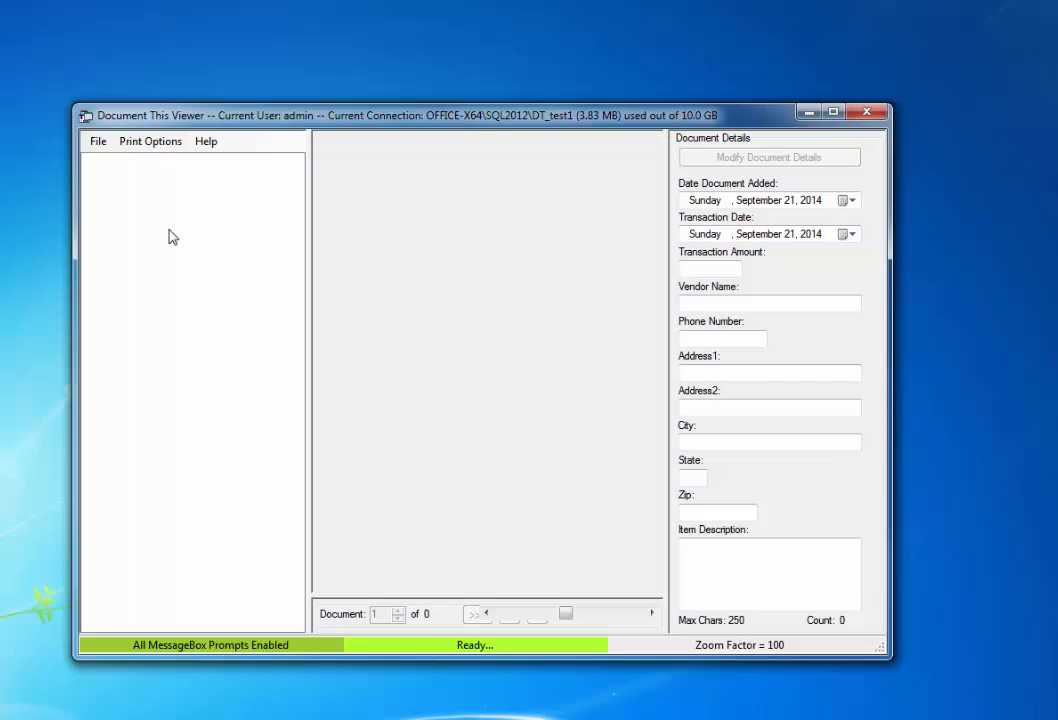
pyautogui.click(100, 143)
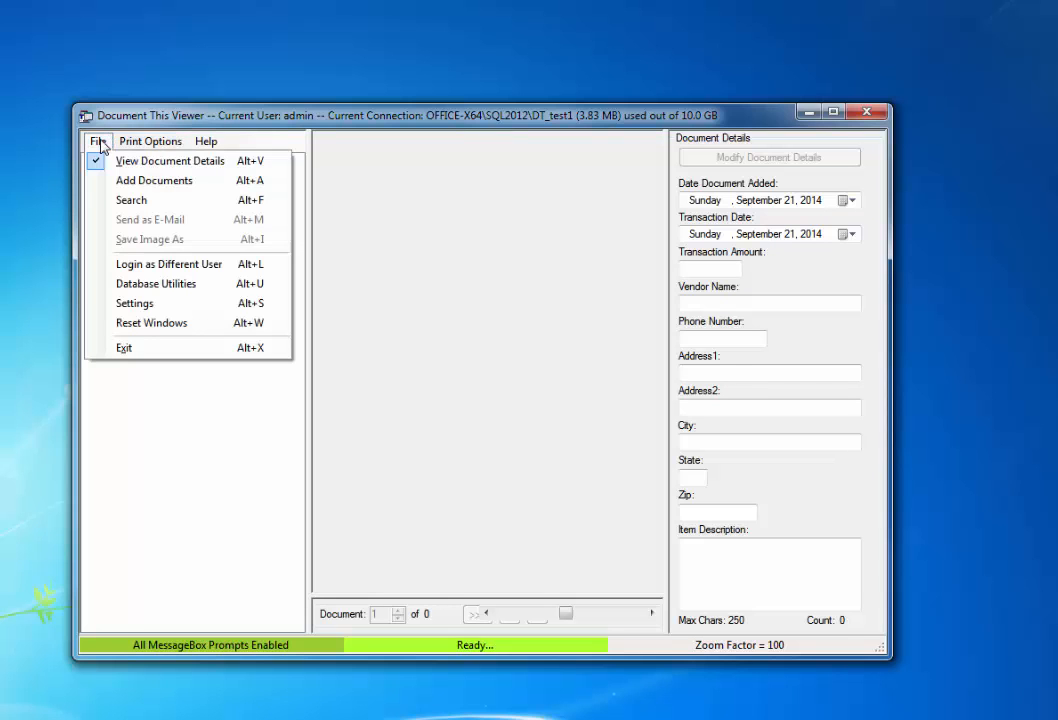
pyautogui.click(157, 303)
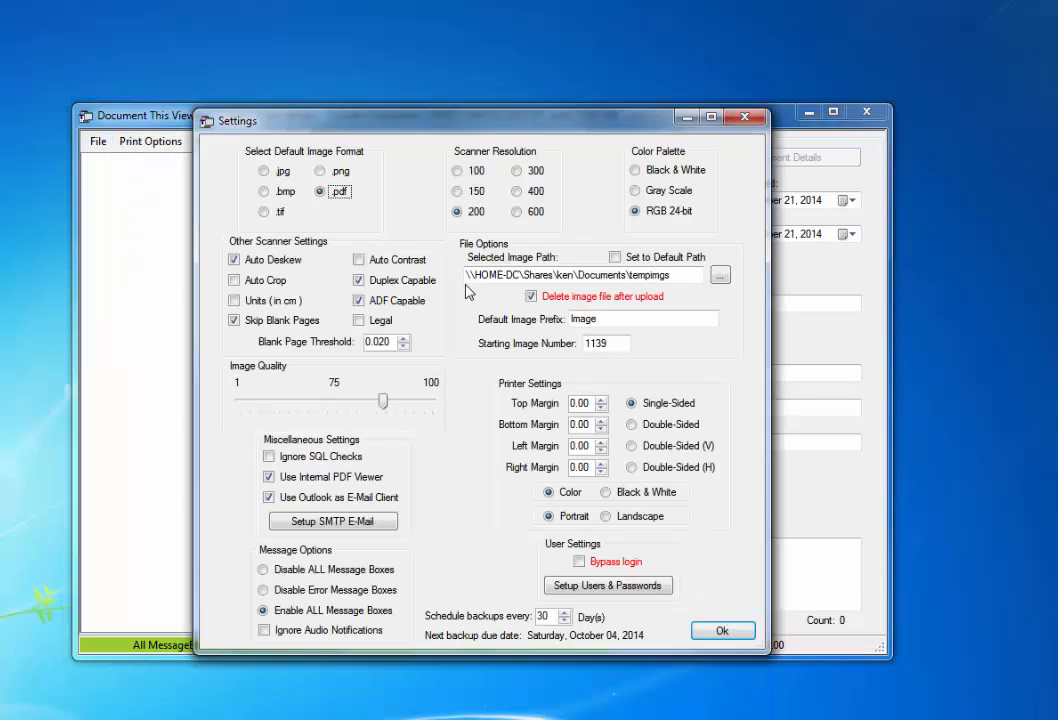
pyautogui.click(681, 275)
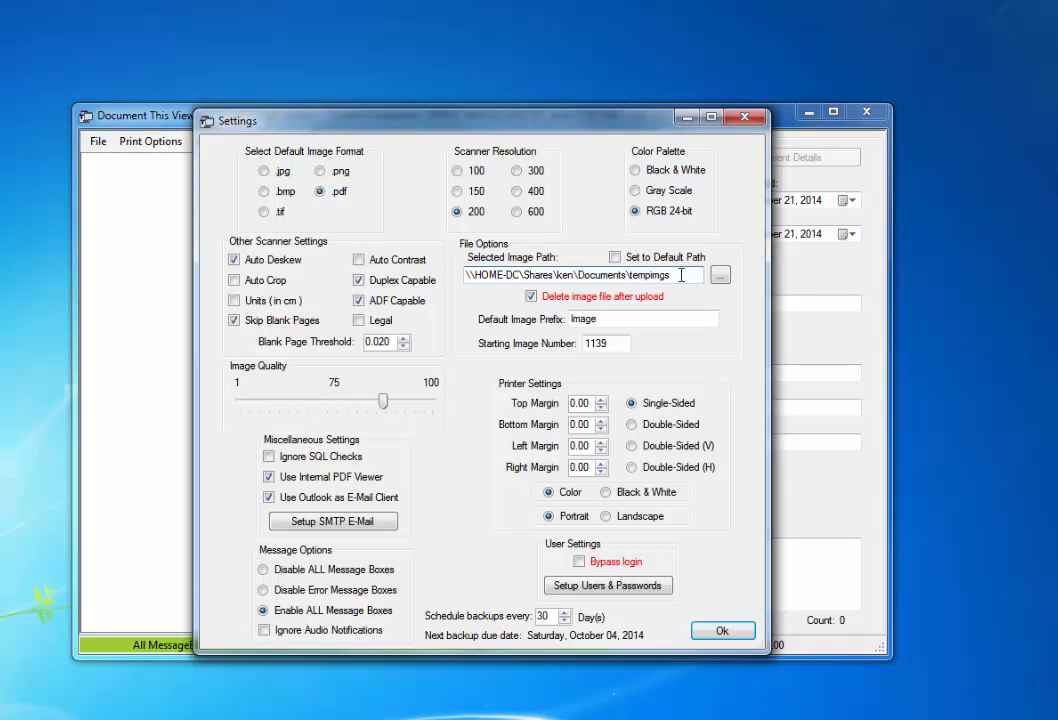
pyautogui.moveTo(681, 275); pyautogui.dragTo(466, 276)
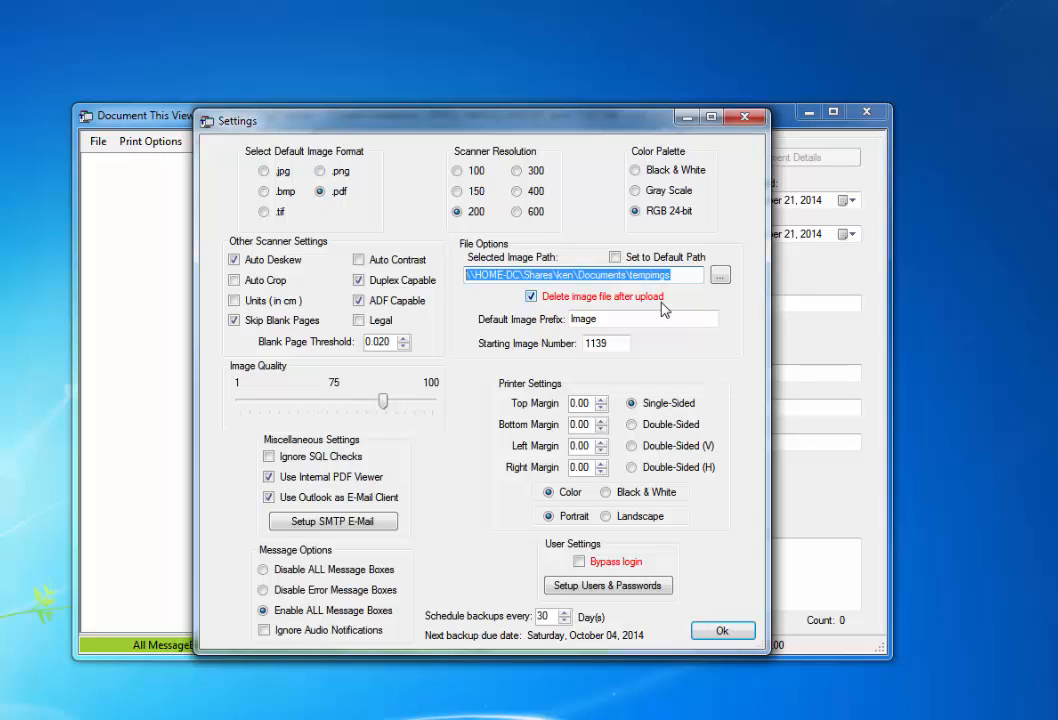
pyautogui.click(744, 633)
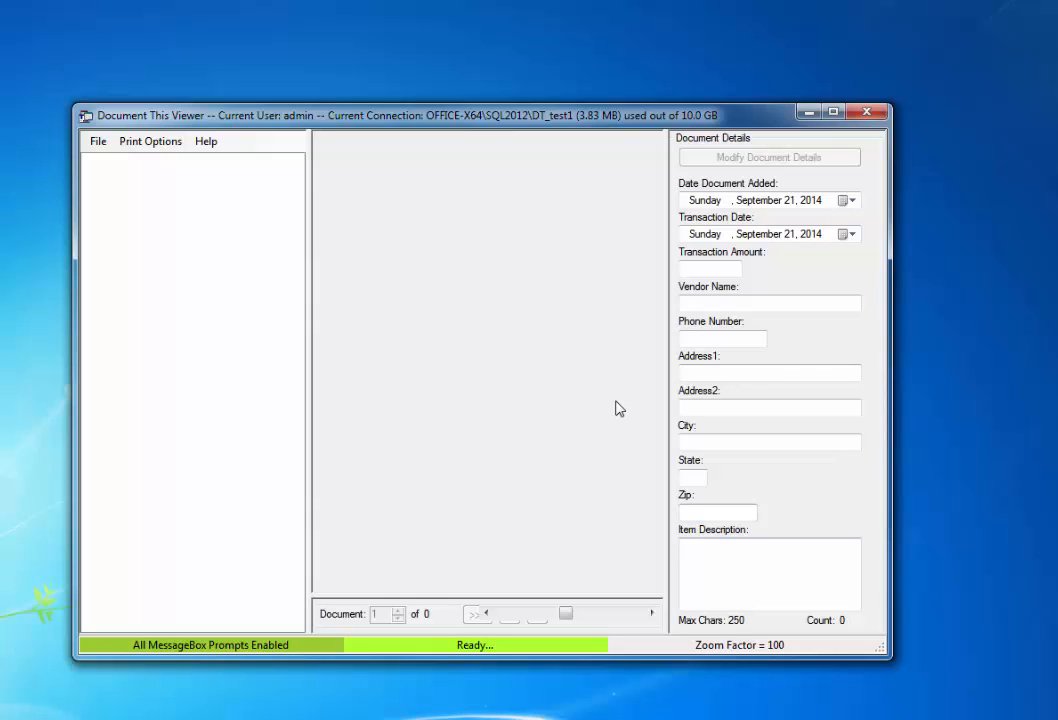
# Step: Open the Document This Entry window via File > Add Documents, showing eight pending files
pyautogui.click(98, 142)
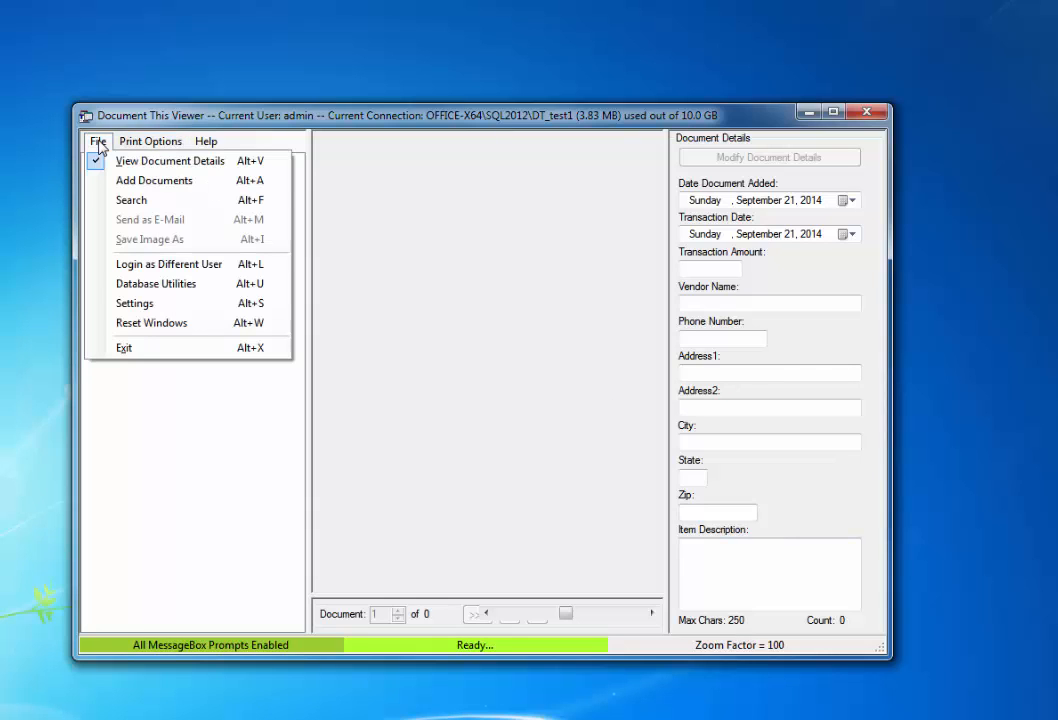
pyautogui.click(145, 189)
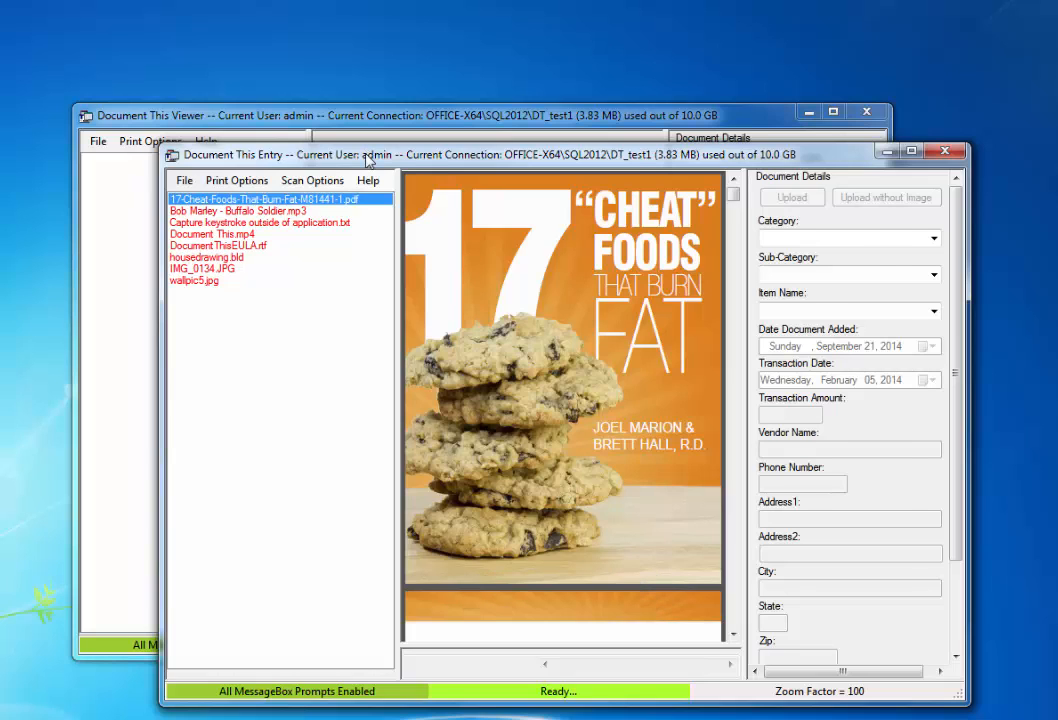
pyautogui.click(385, 124)
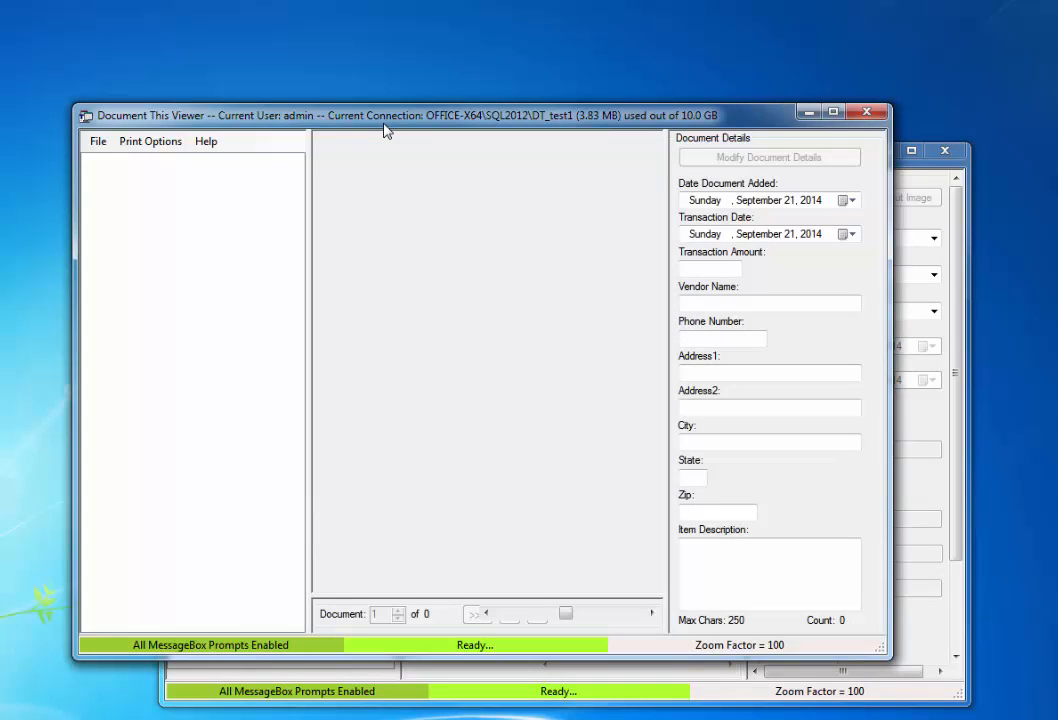
pyautogui.click(960, 222)
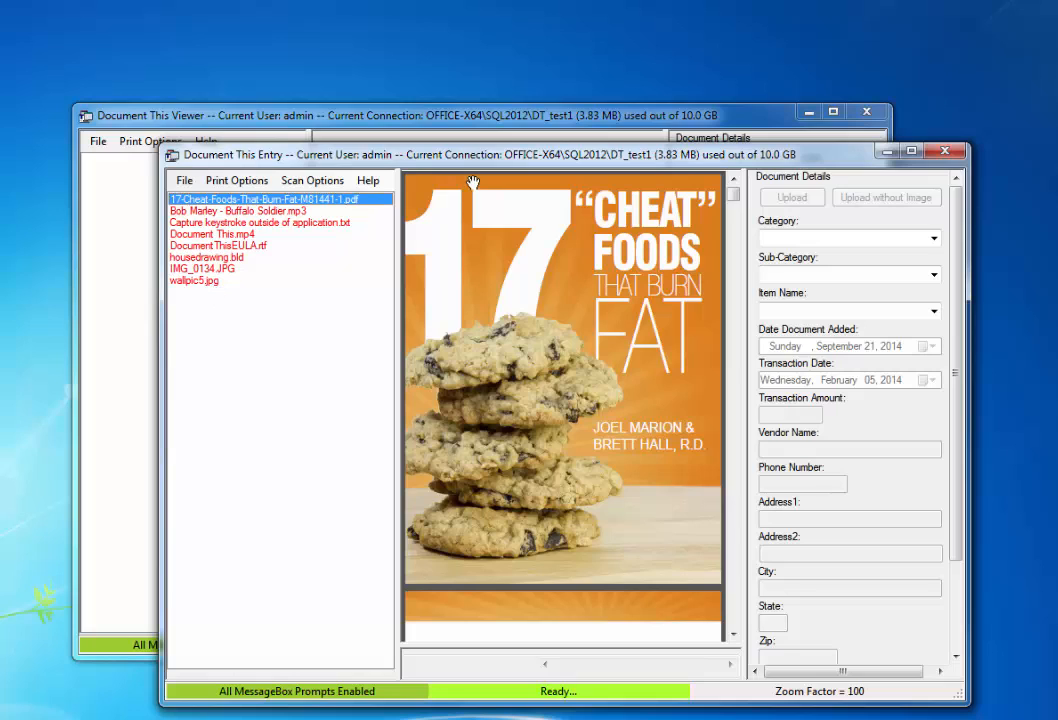
pyautogui.click(833, 242)
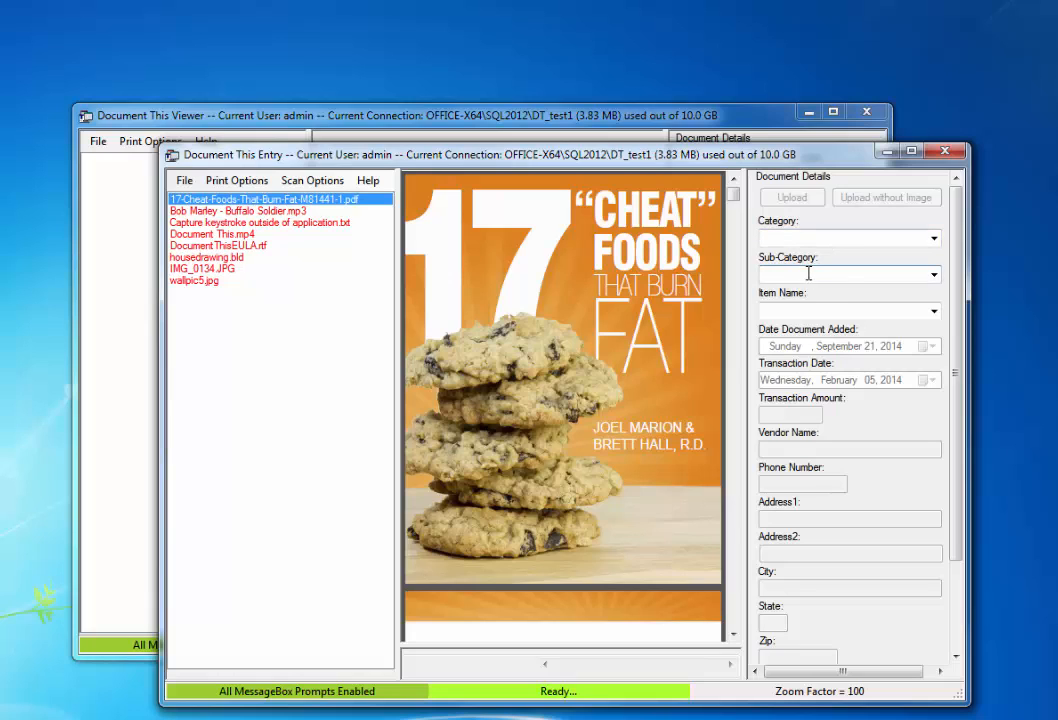
pyautogui.click(802, 311)
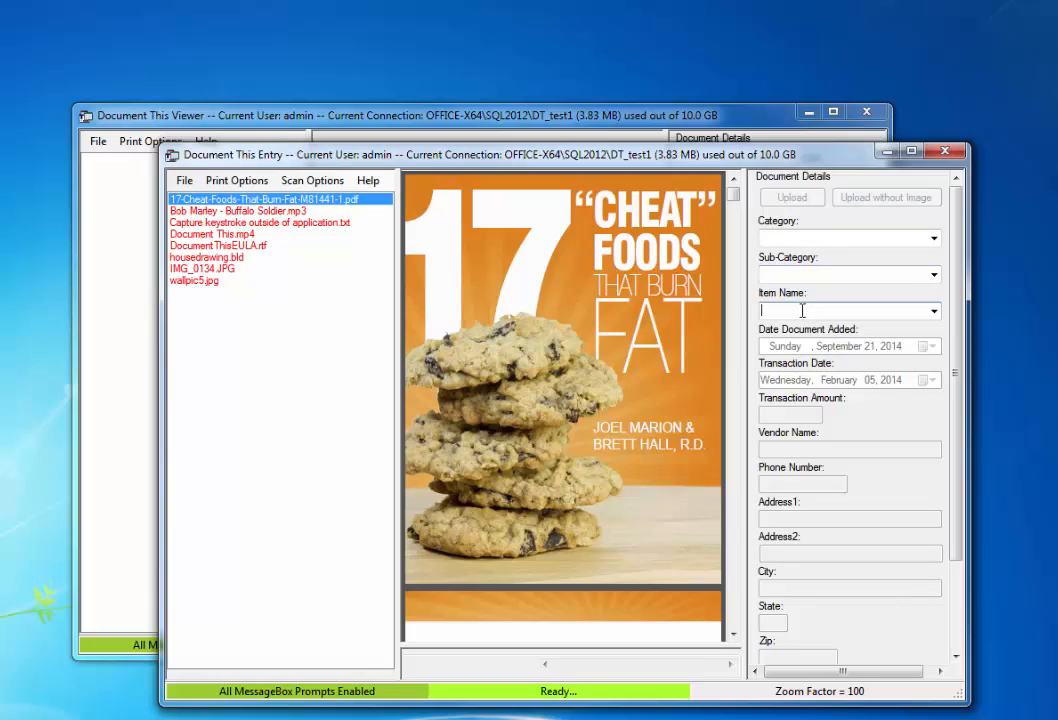
# Step: Save an image-less entry with category 2014, sub-category Jan and item name Item
pyautogui.click(933, 238)
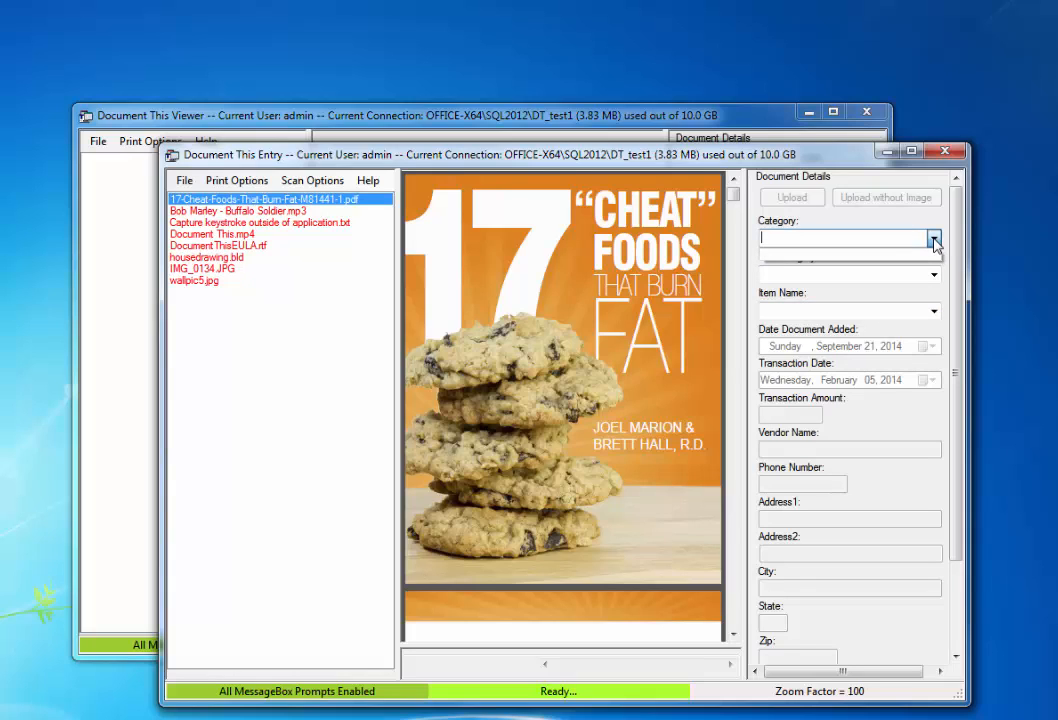
pyautogui.click(888, 237)
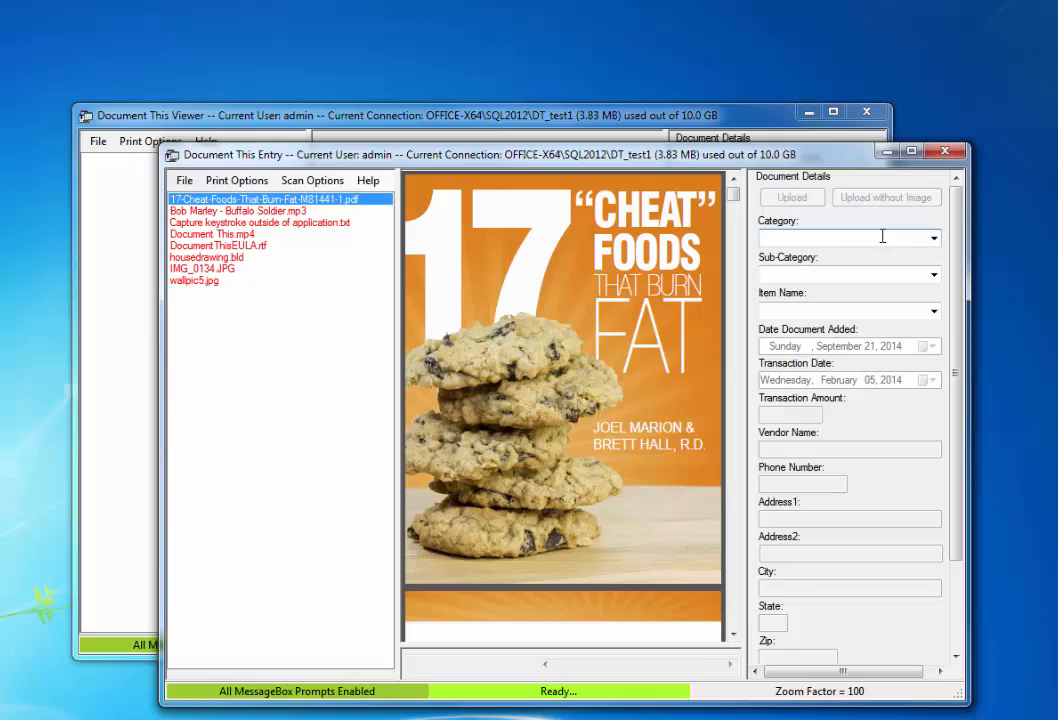
pyautogui.write('2014')
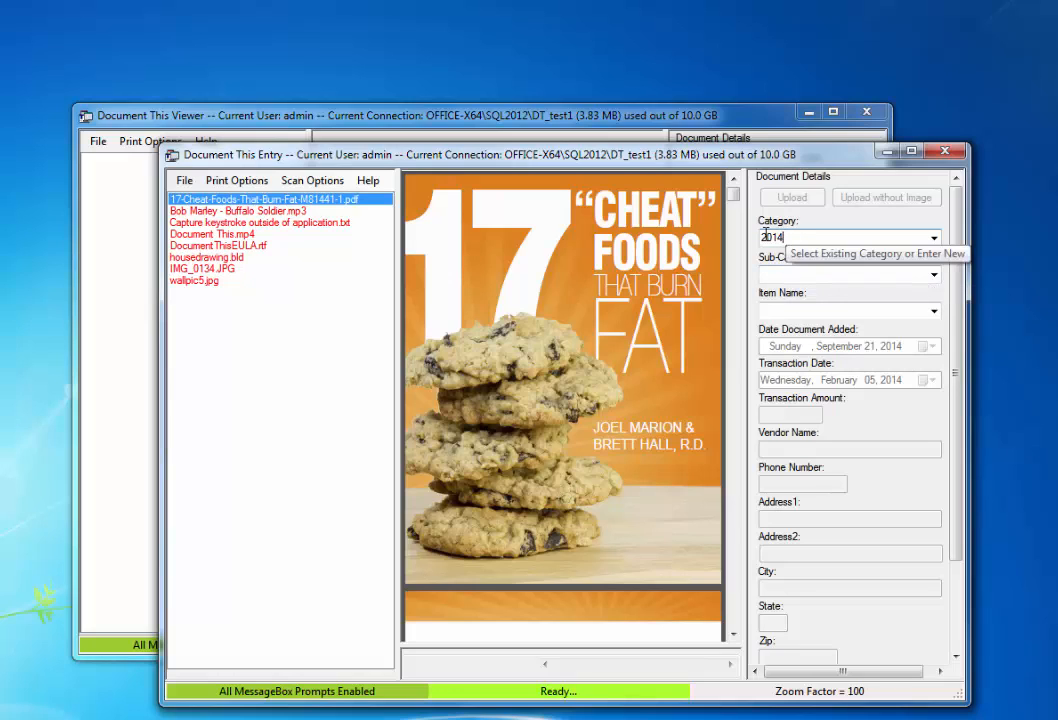
pyautogui.click(776, 273)
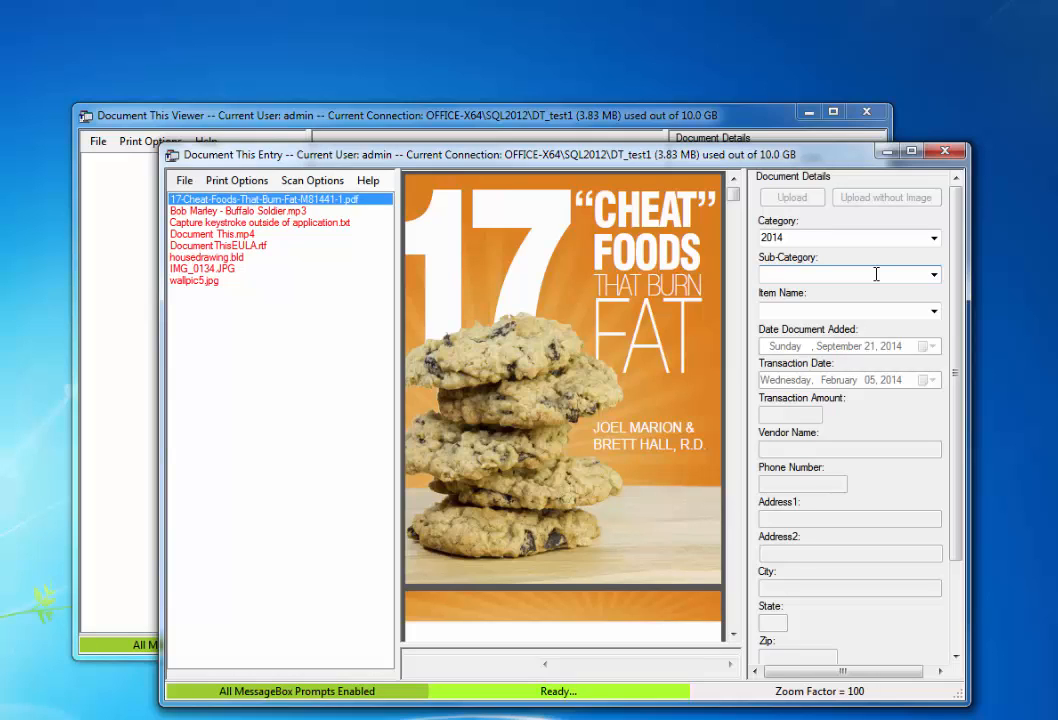
pyautogui.write('Jan')
pyautogui.press('Tab')
pyautogui.write('Item')
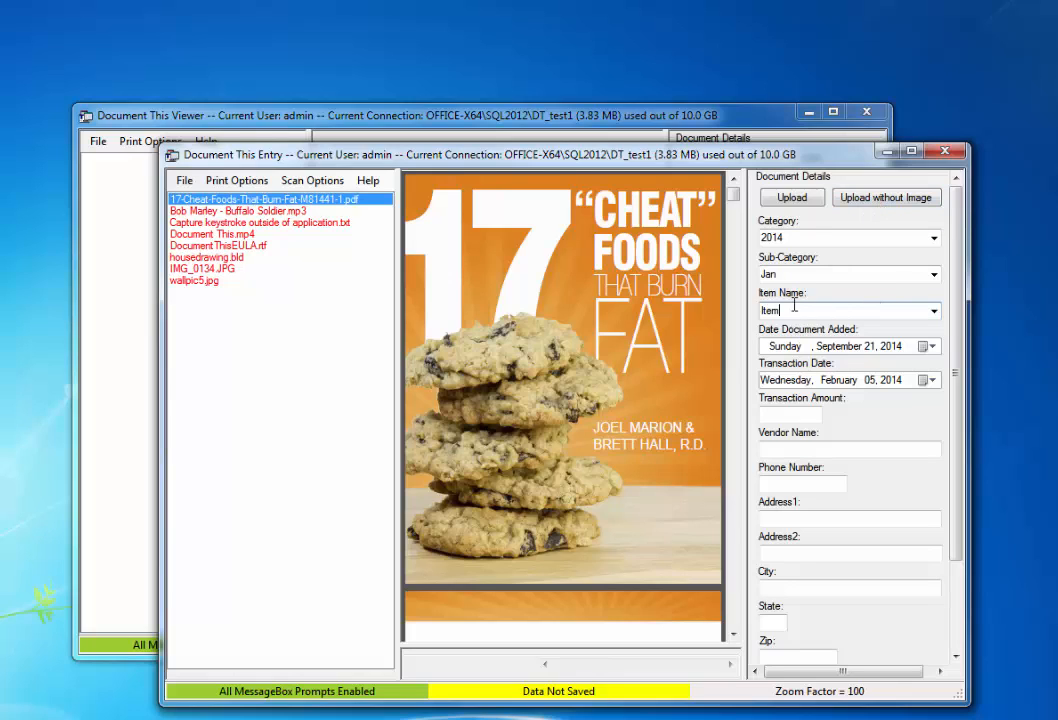
pyautogui.click(883, 203)
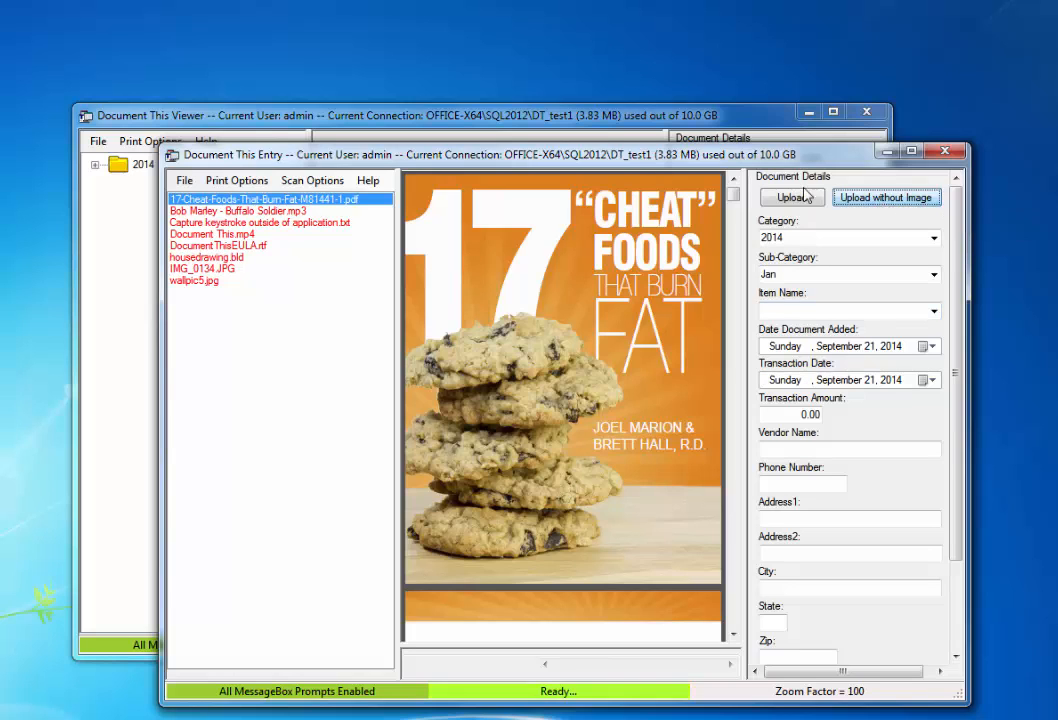
# Step: Expand 2014 › Jan in the Viewer tree and view the new Item record
pyautogui.click(325, 125)
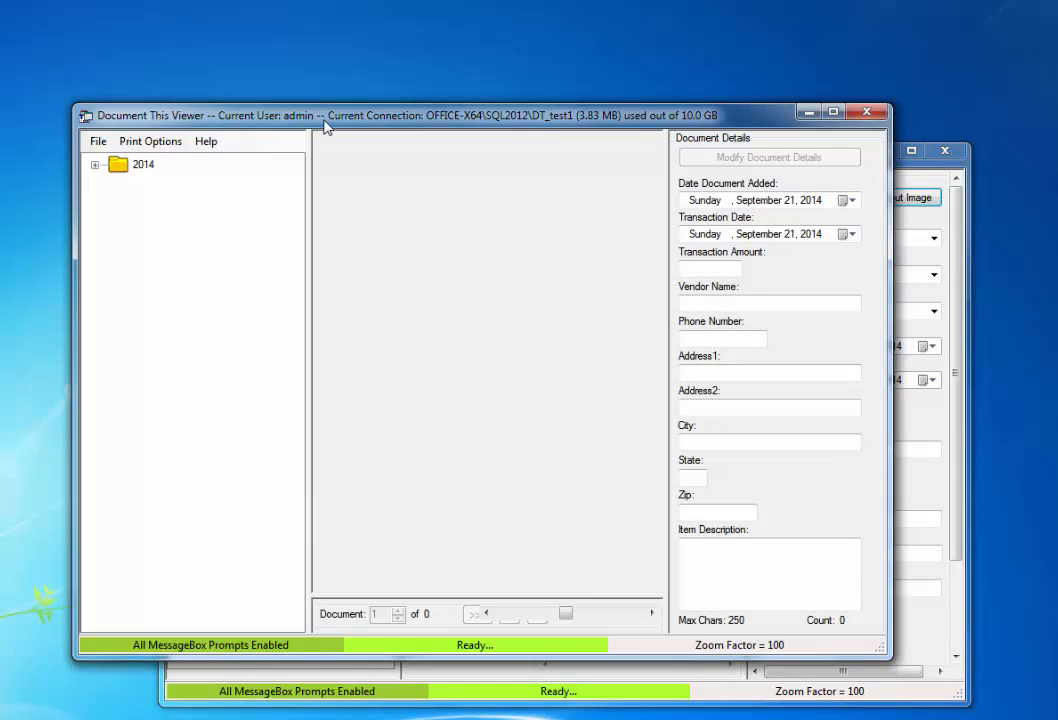
pyautogui.click(94, 164)
pyautogui.click(117, 187)
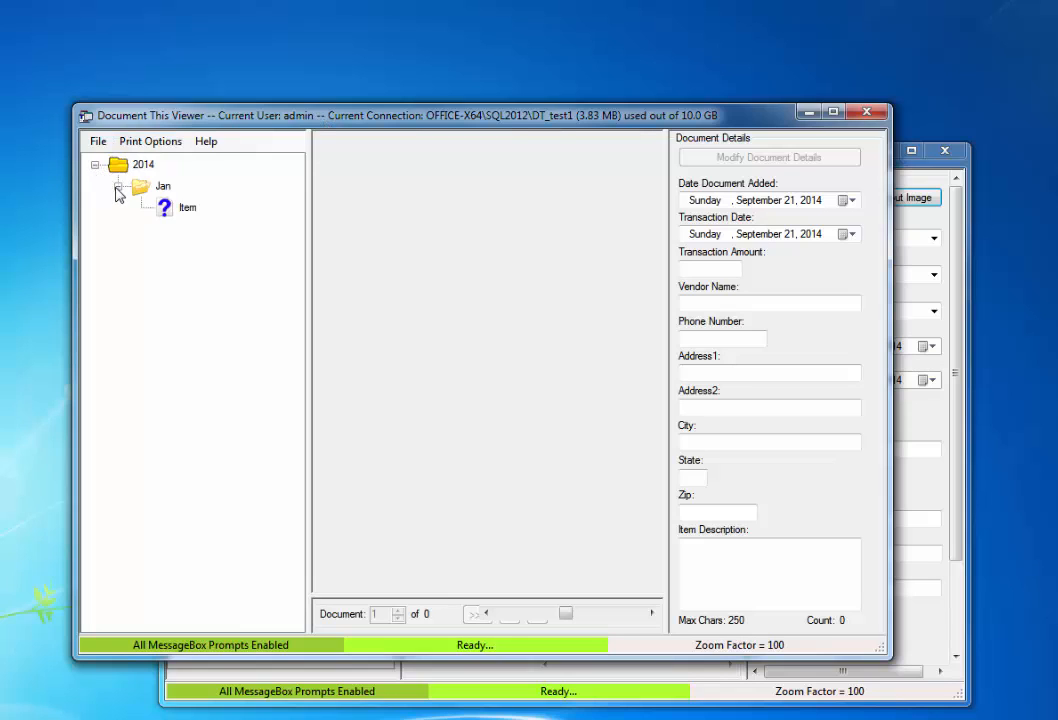
pyautogui.click(186, 209)
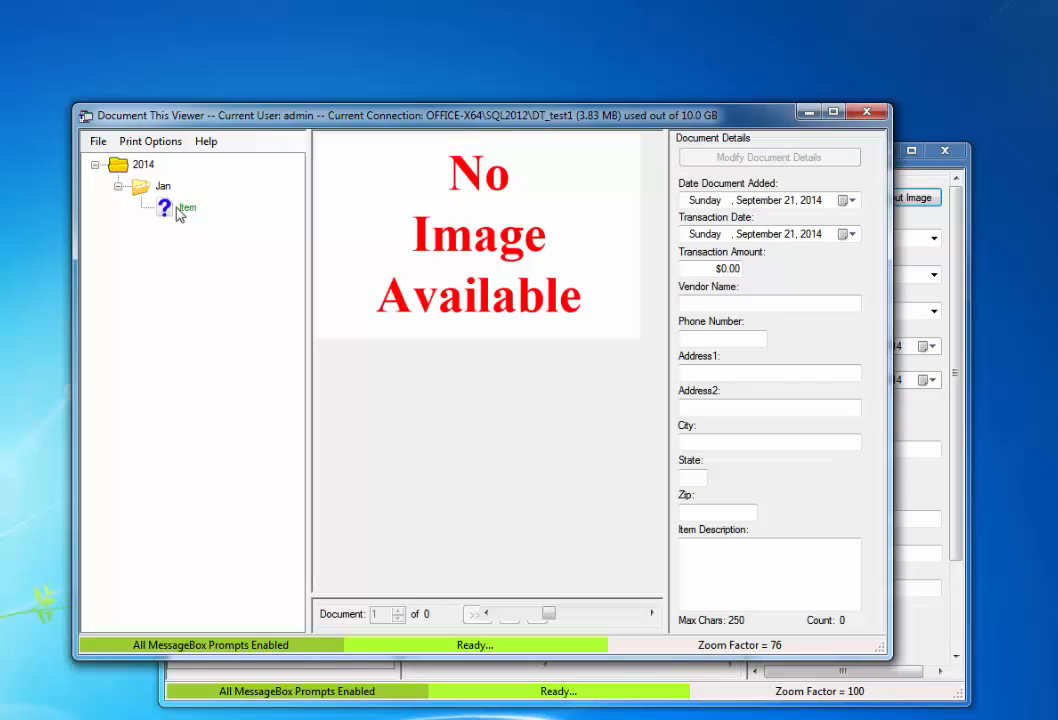
pyautogui.click(903, 204)
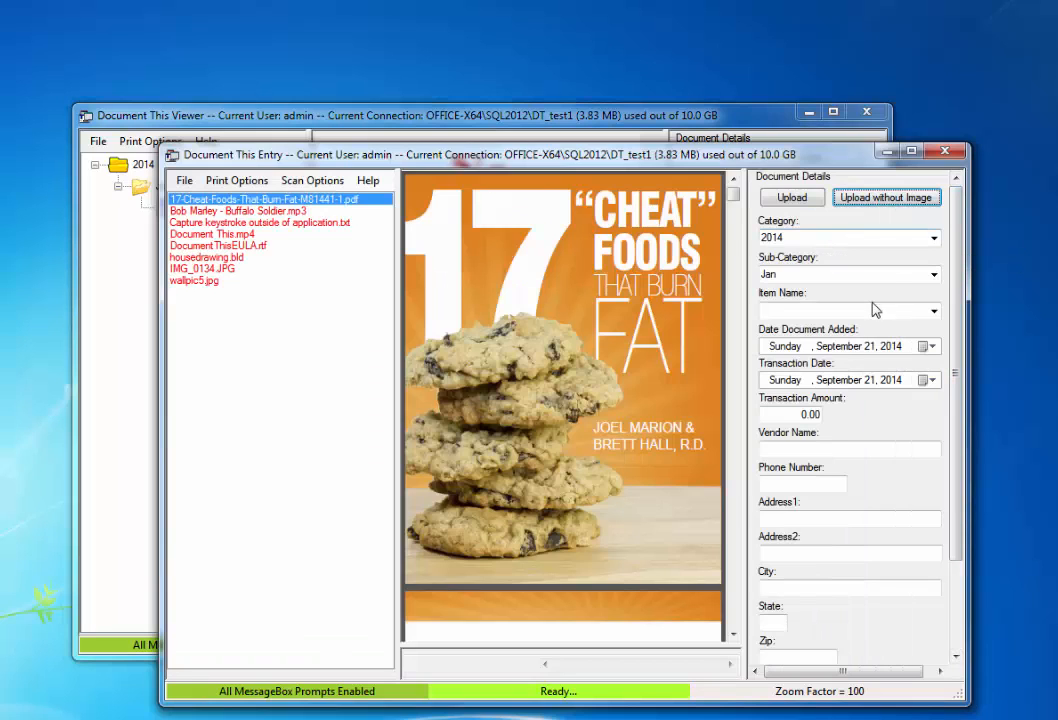
# Step: Save a second image-less Item entry under 2014 › Feb
pyautogui.click(925, 274)
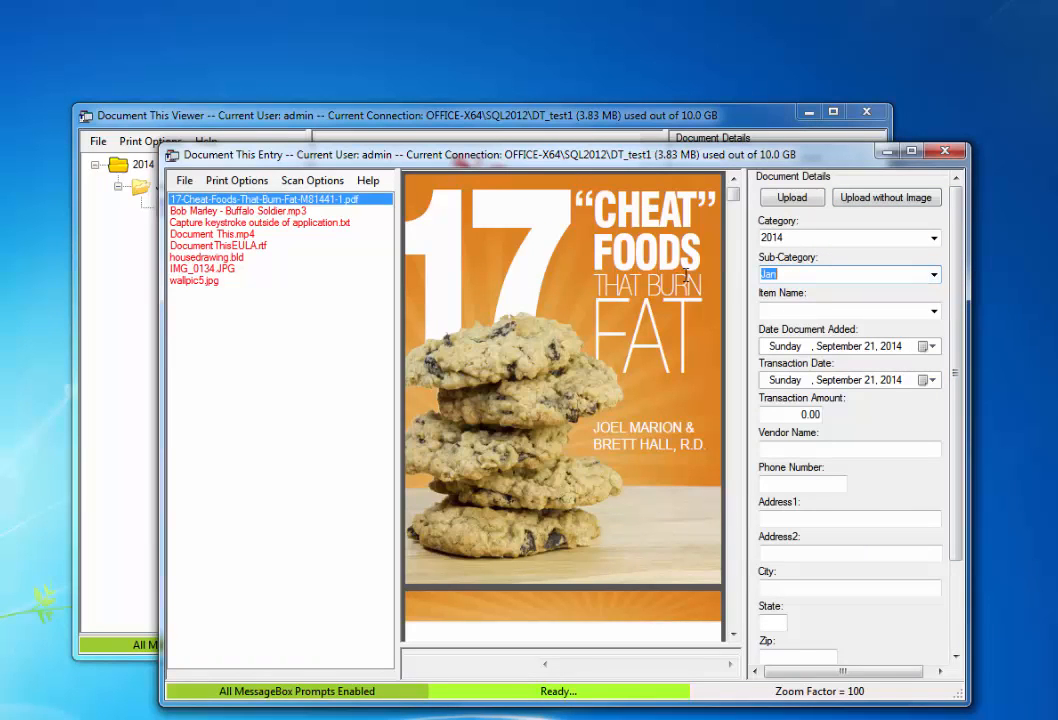
pyautogui.write('Feb')
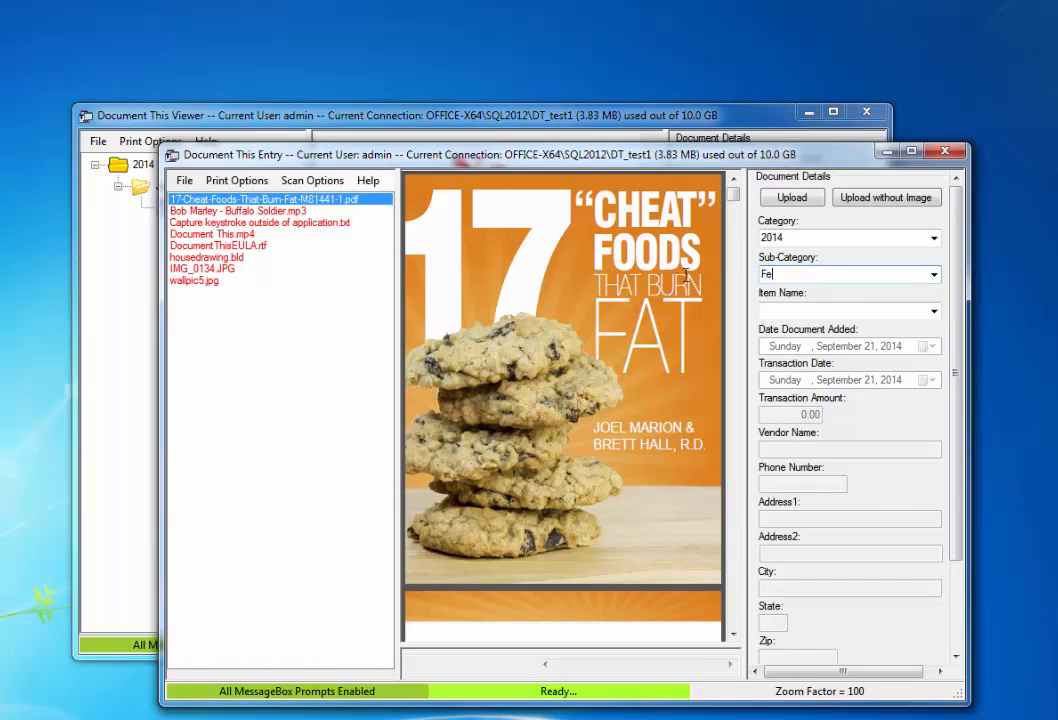
pyautogui.click(788, 311)
pyautogui.write('Item')
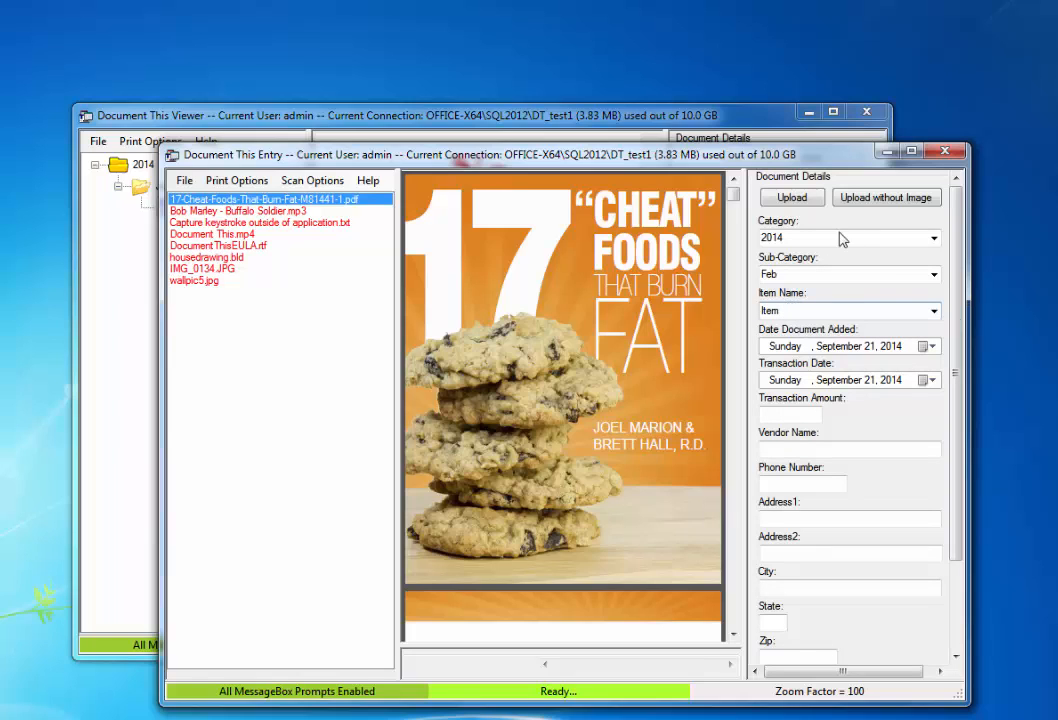
pyautogui.moveTo(803, 314); pyautogui.dragTo(760, 312)
pyautogui.click(883, 200)
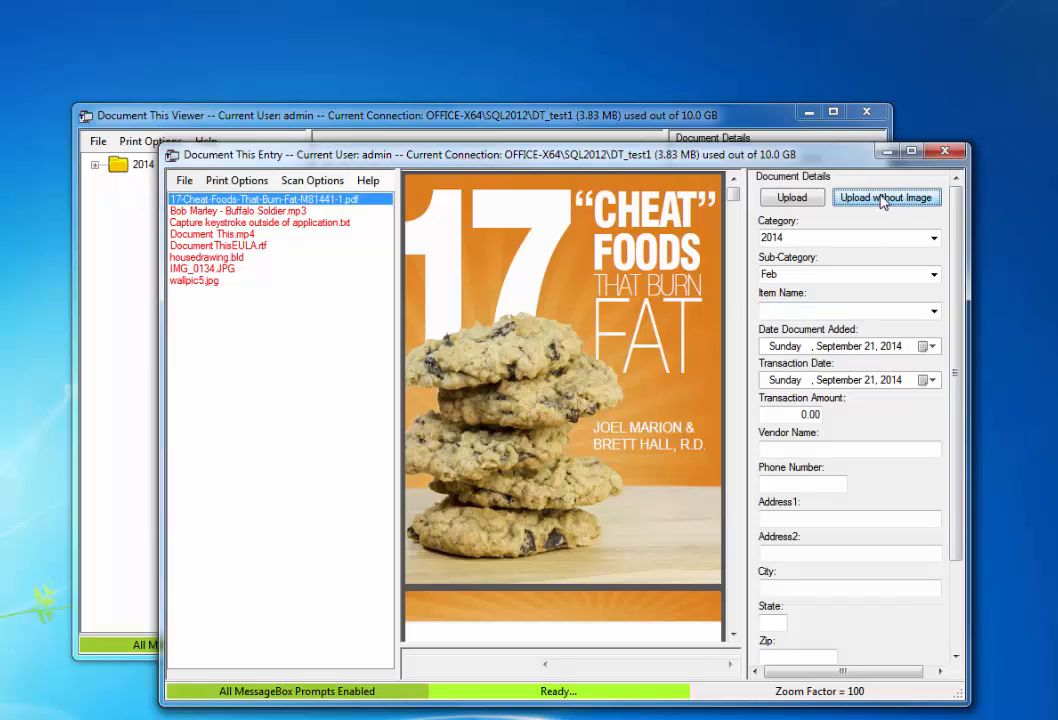
# Step: Expand 2014, Feb and Jan in the Viewer tree, then collapse 2014 again
pyautogui.click(213, 118)
pyautogui.click(95, 165)
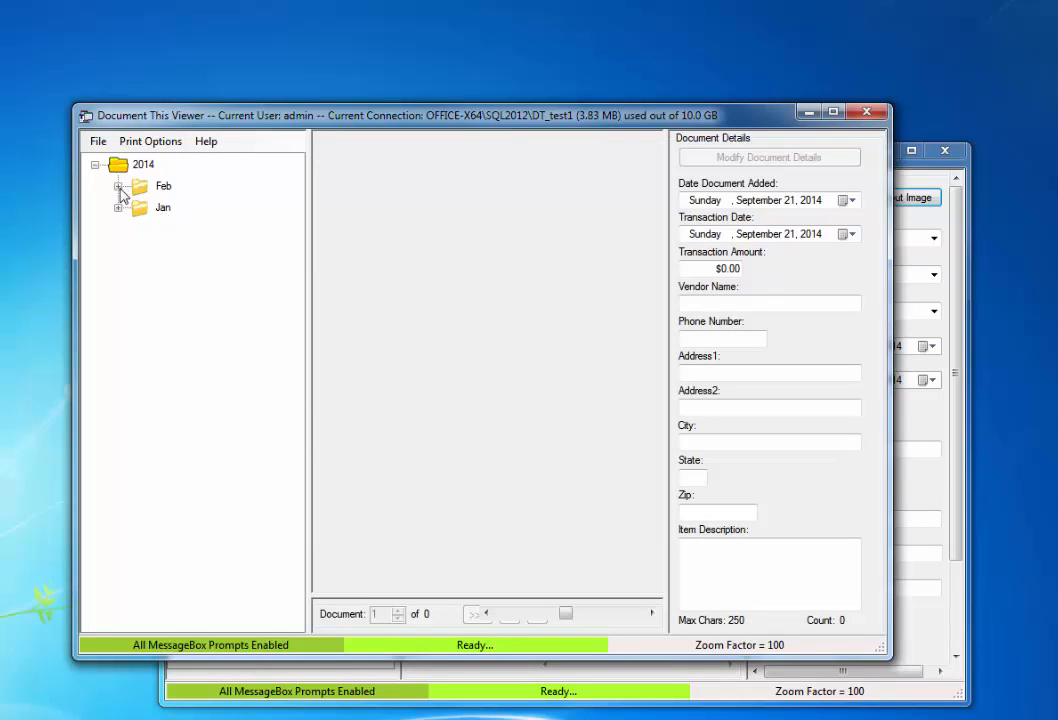
pyautogui.click(118, 187)
pyautogui.click(118, 230)
pyautogui.click(95, 166)
pyautogui.click(947, 220)
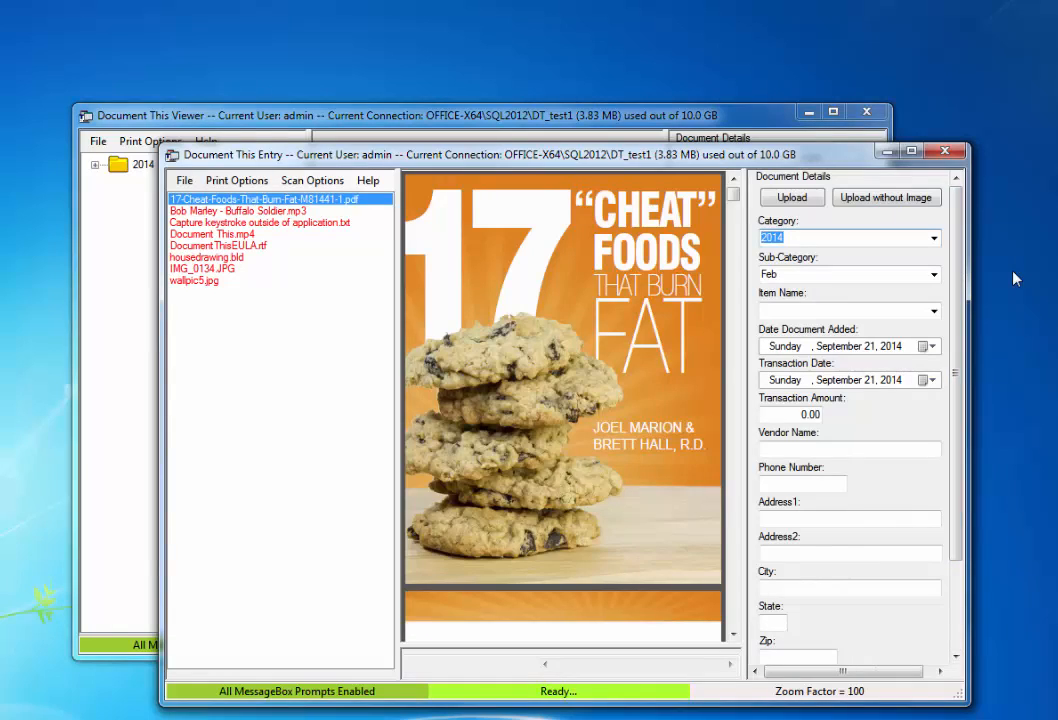
# Step: Save an image-less entry Acme Iron › 2014 › Month
pyautogui.write('Acme')
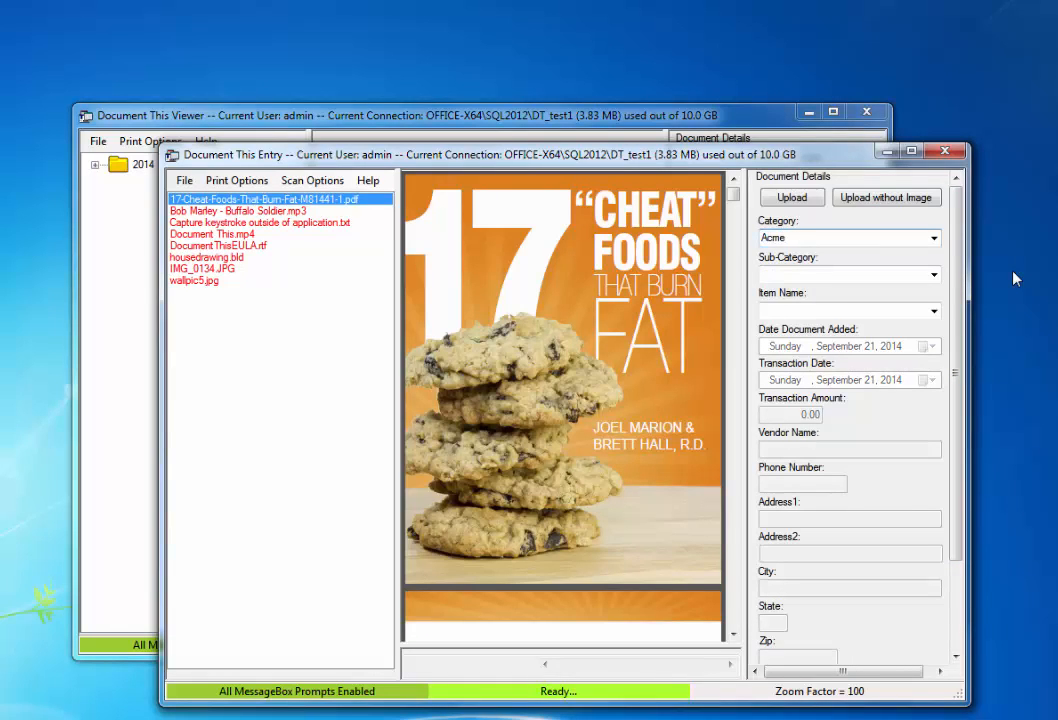
pyautogui.write(' Iron')
pyautogui.press('Tab')
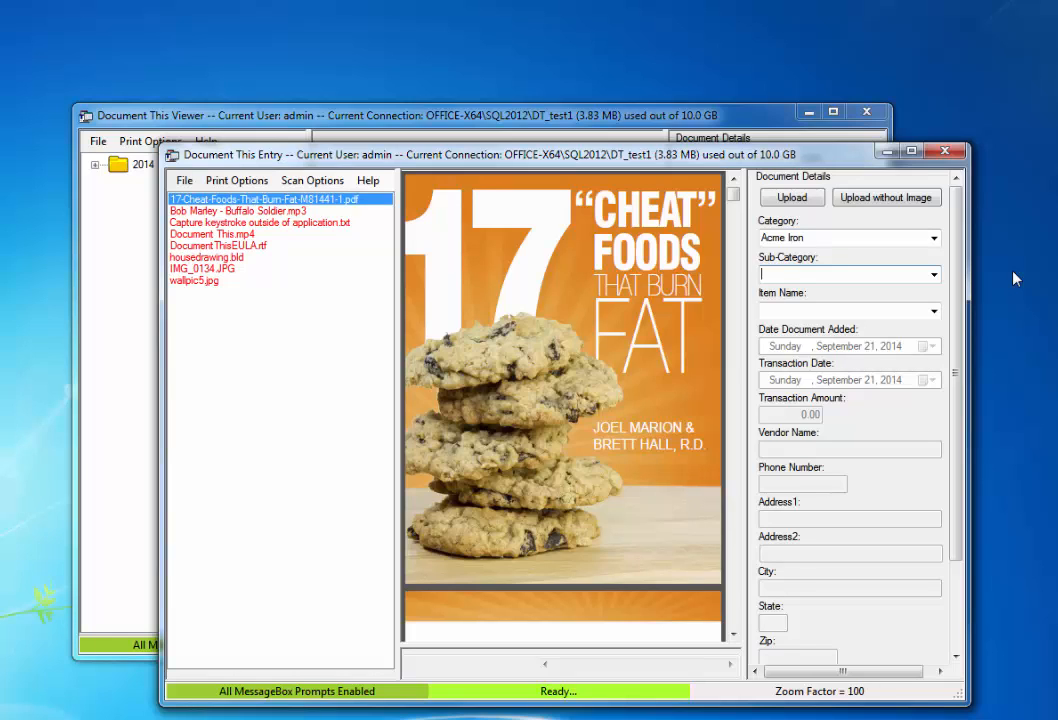
pyautogui.write('2014')
pyautogui.press('Tab')
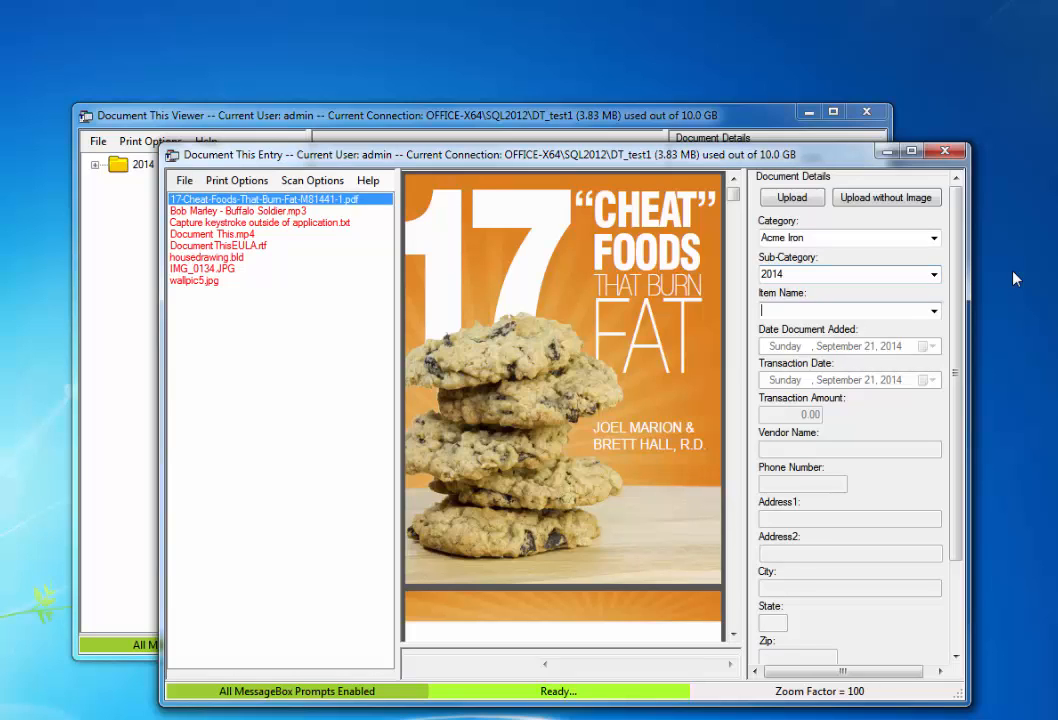
pyautogui.write('Mo')
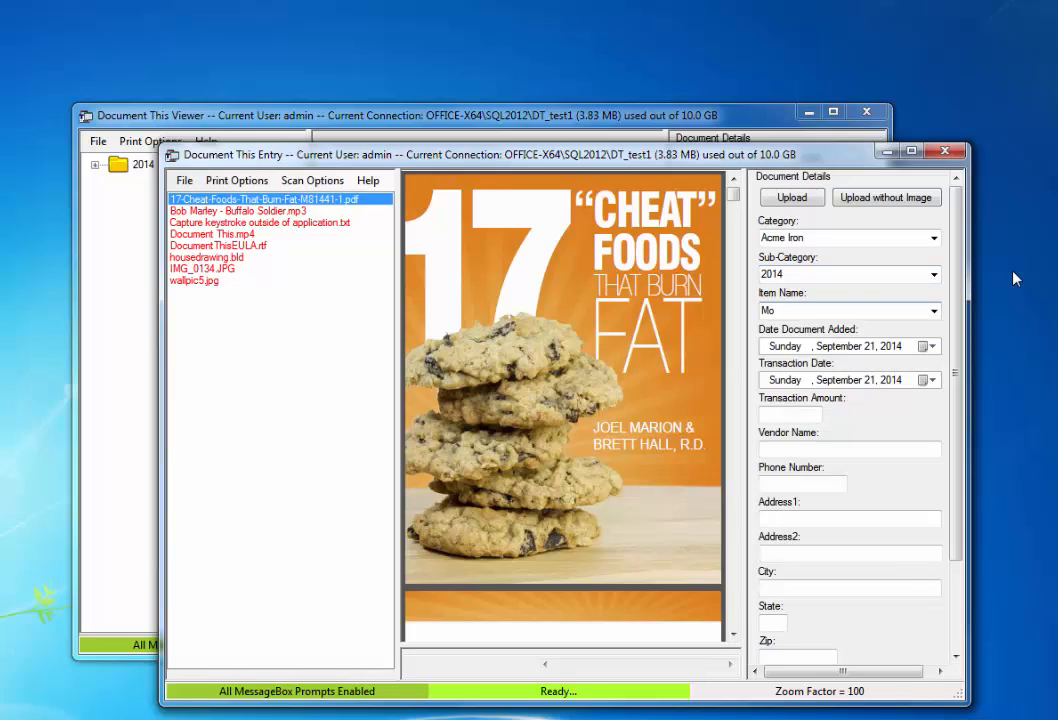
pyautogui.write('nth')
pyautogui.click(877, 200)
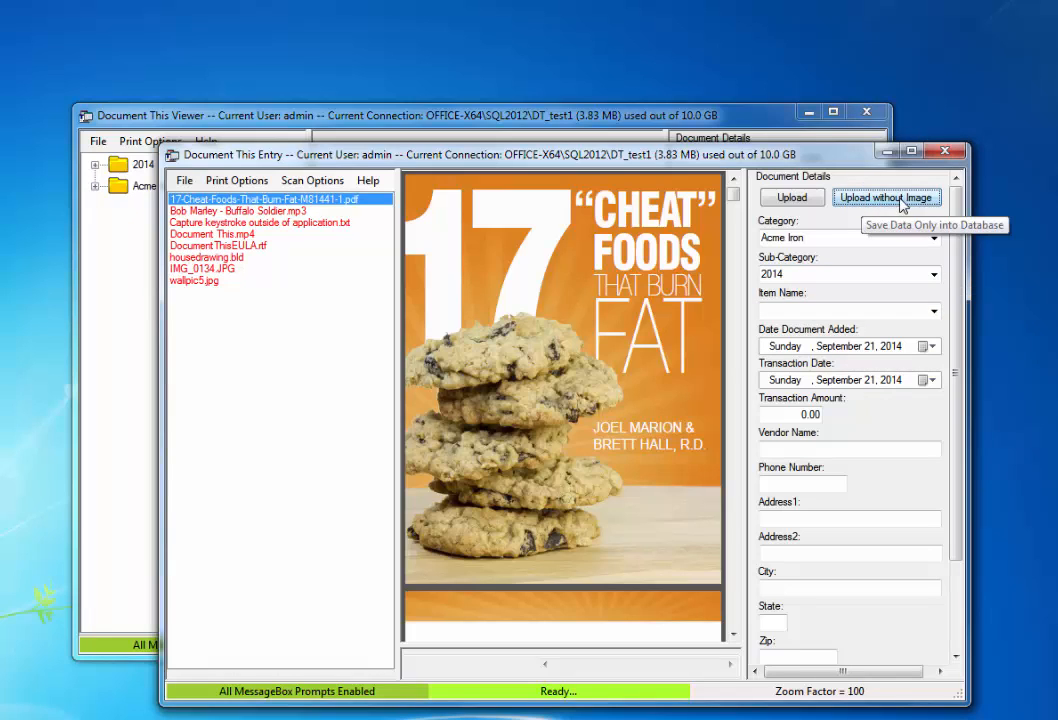
# Step: Replace the category with Federal Taxes and save an image-less Federal Taxes › 2014 › Docs entry
pyautogui.moveTo(817, 238); pyautogui.dragTo(731, 232)
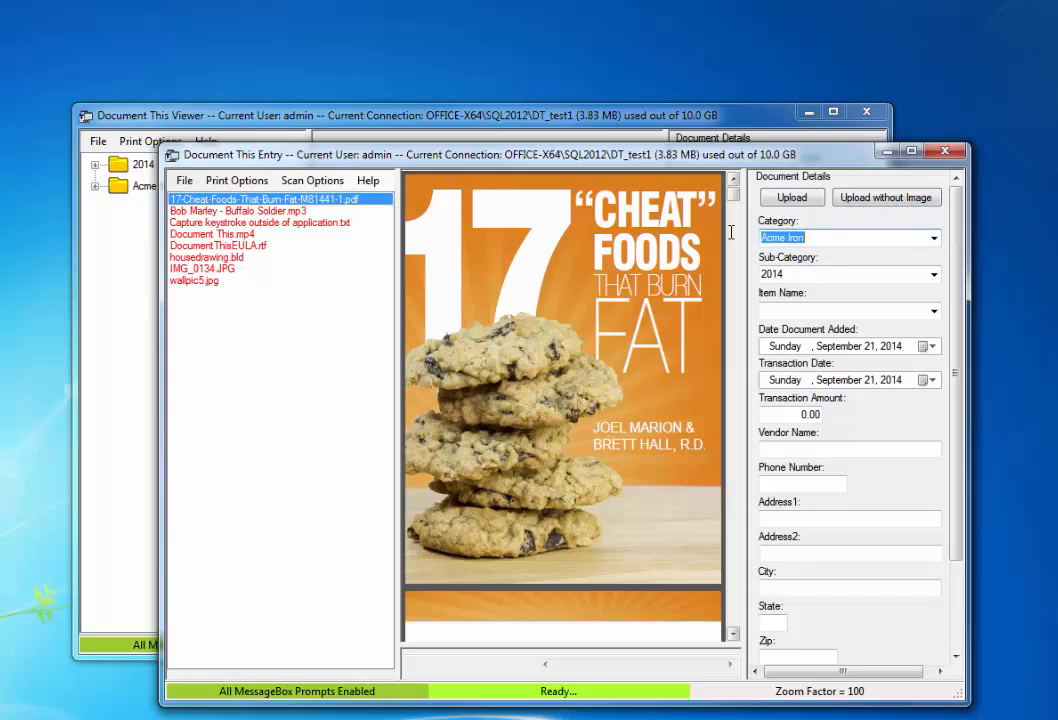
pyautogui.write('Fedearl')
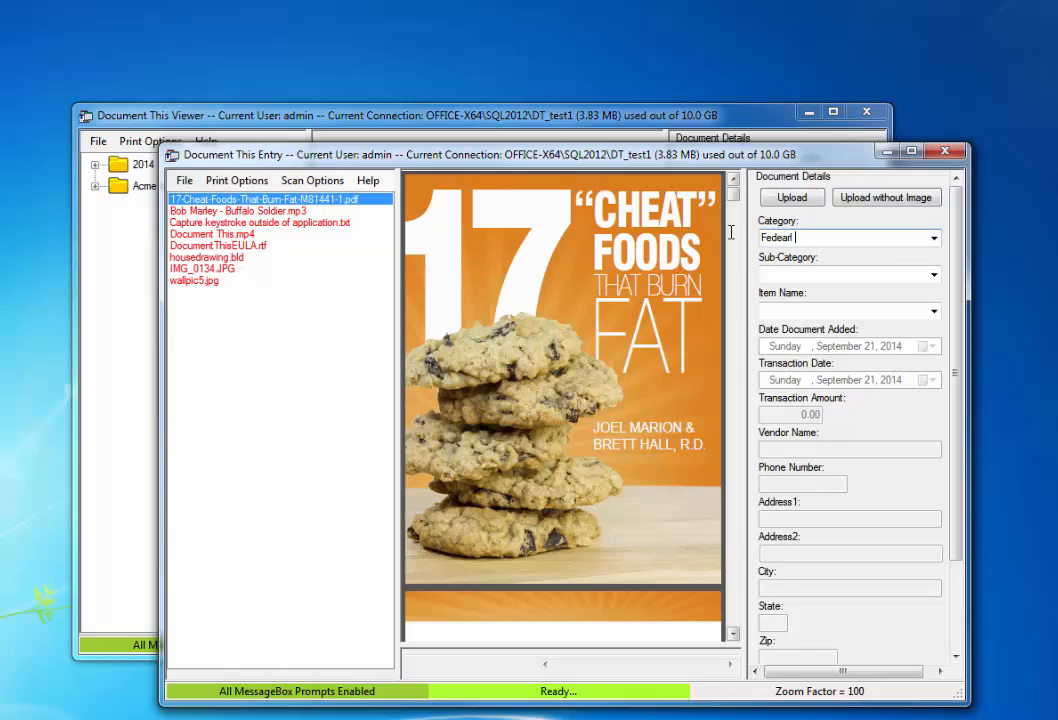
pyautogui.press('BackSpace')
pyautogui.press('BackSpace')
pyautogui.write('ral Taxes')
pyautogui.press('Tab')
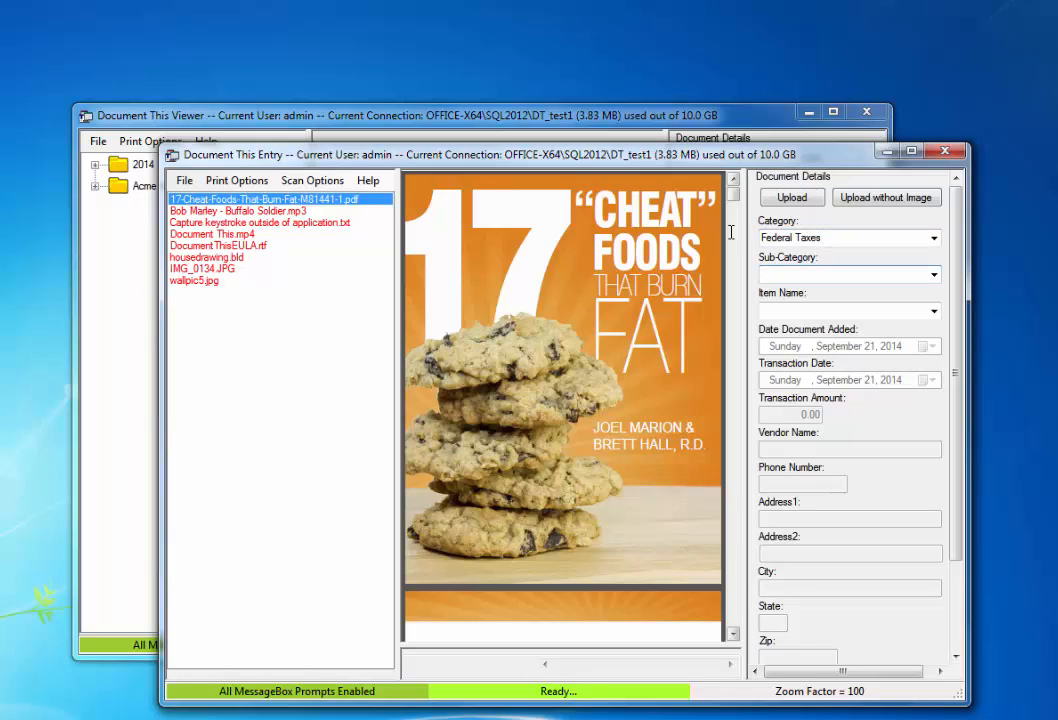
pyautogui.write('2014')
pyautogui.press('Tab')
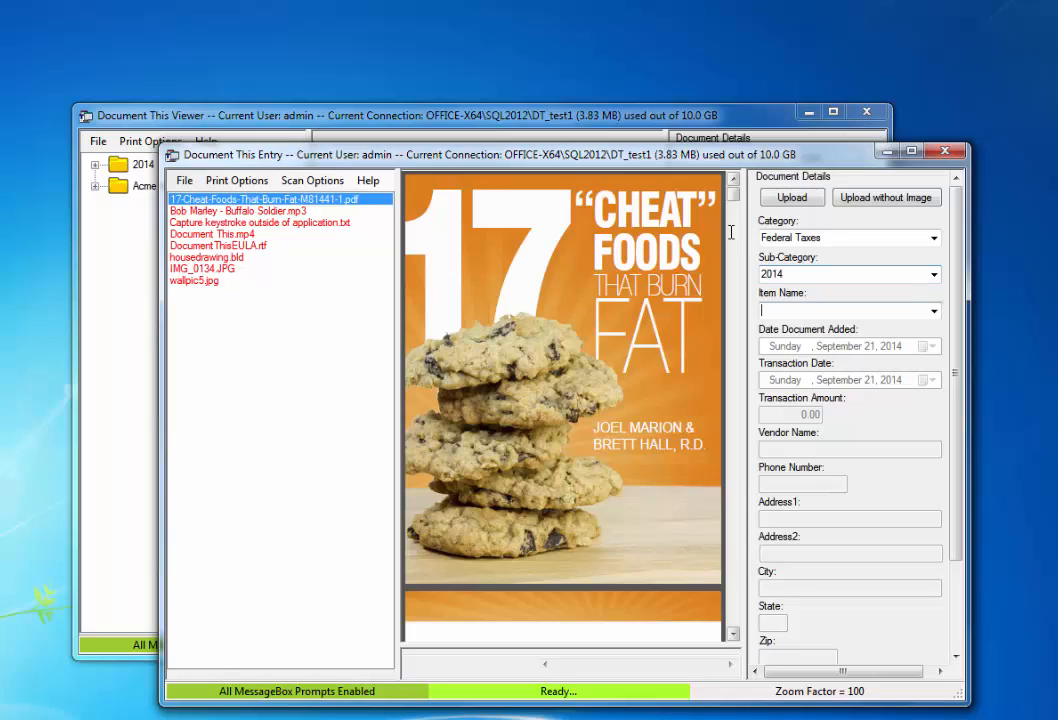
pyautogui.write('Do')
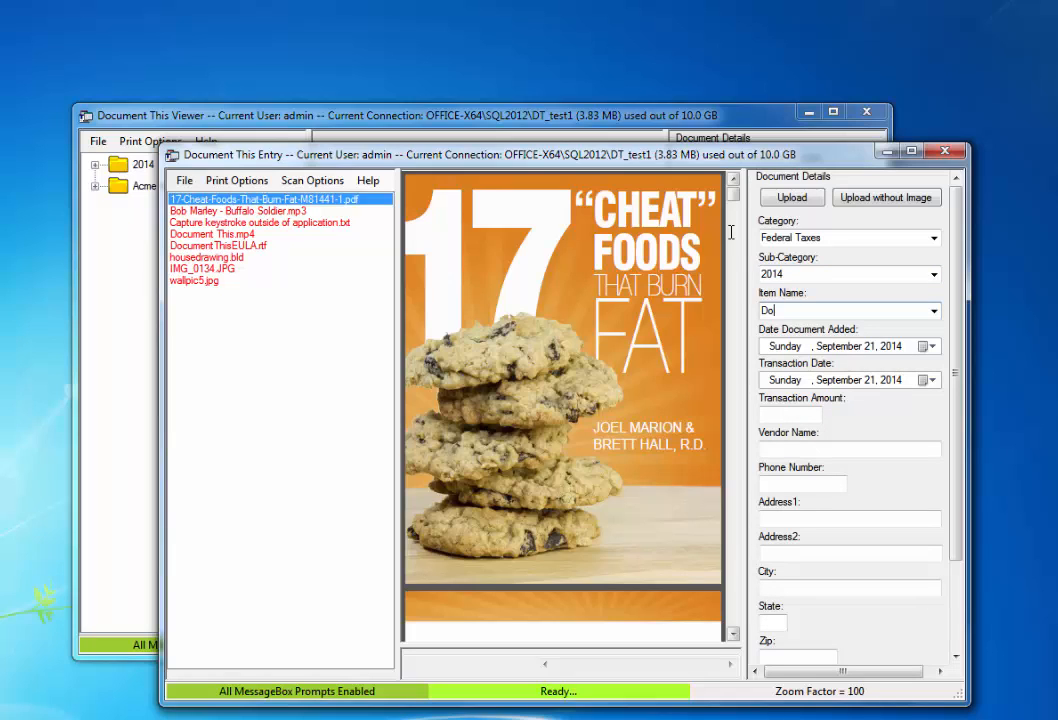
pyautogui.write('cs')
pyautogui.click(870, 199)
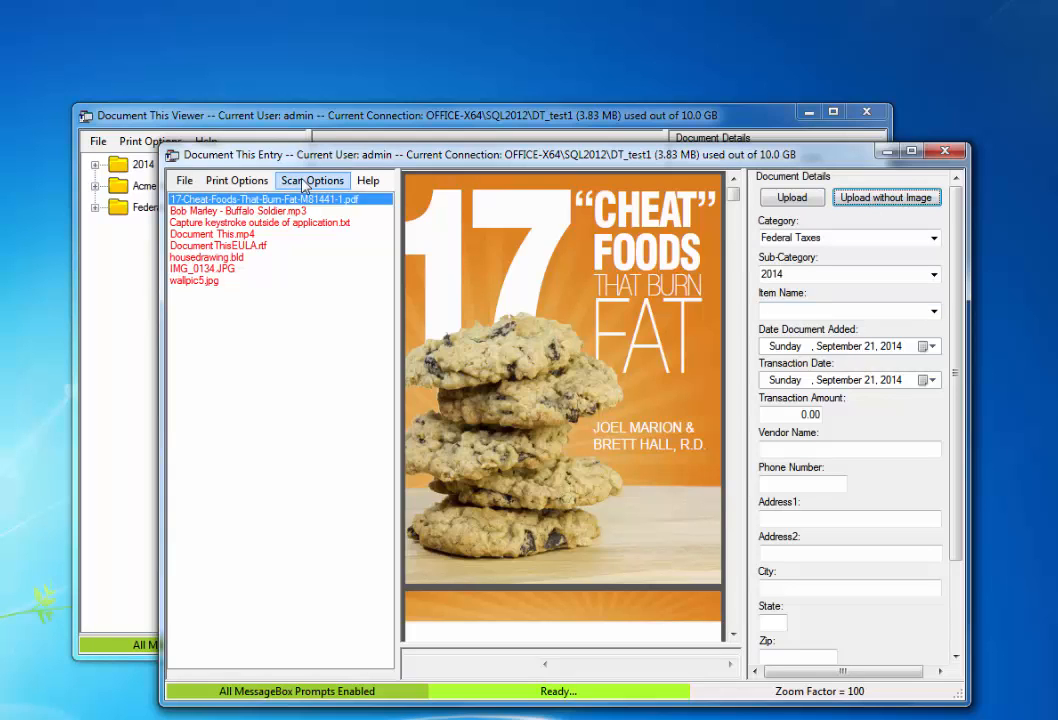
pyautogui.click(292, 116)
# Step: Expand All on the 2014 folder and browse down to Acme Iron › 2014 › Month
pyautogui.click(140, 164)
pyautogui.rightClick(130, 168)
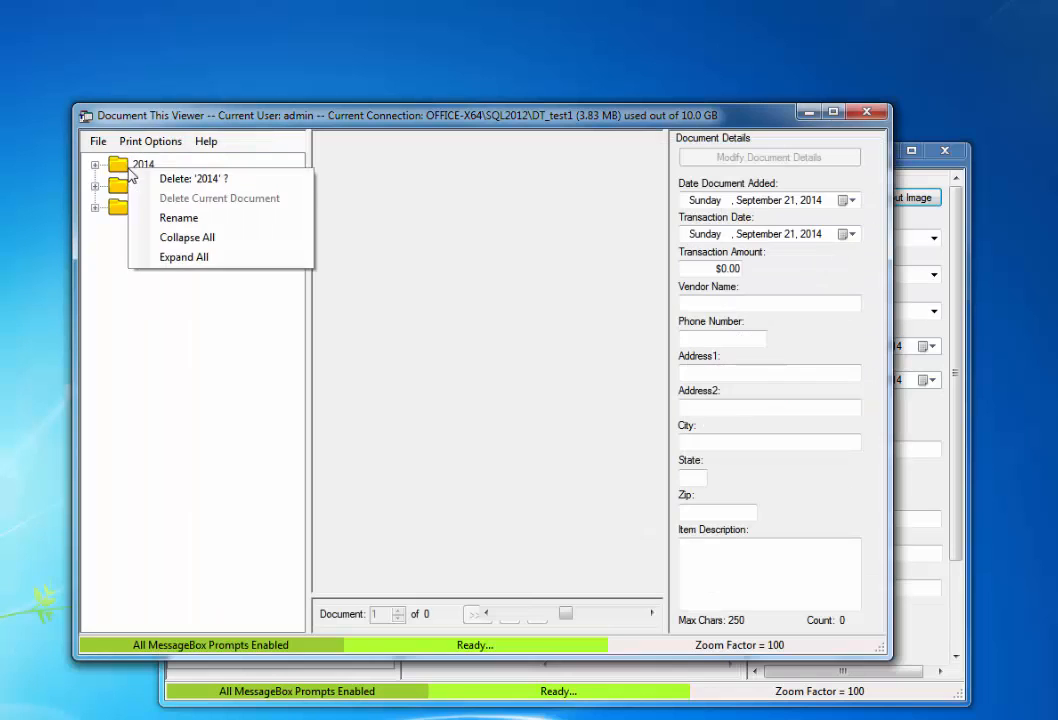
pyautogui.click(199, 269)
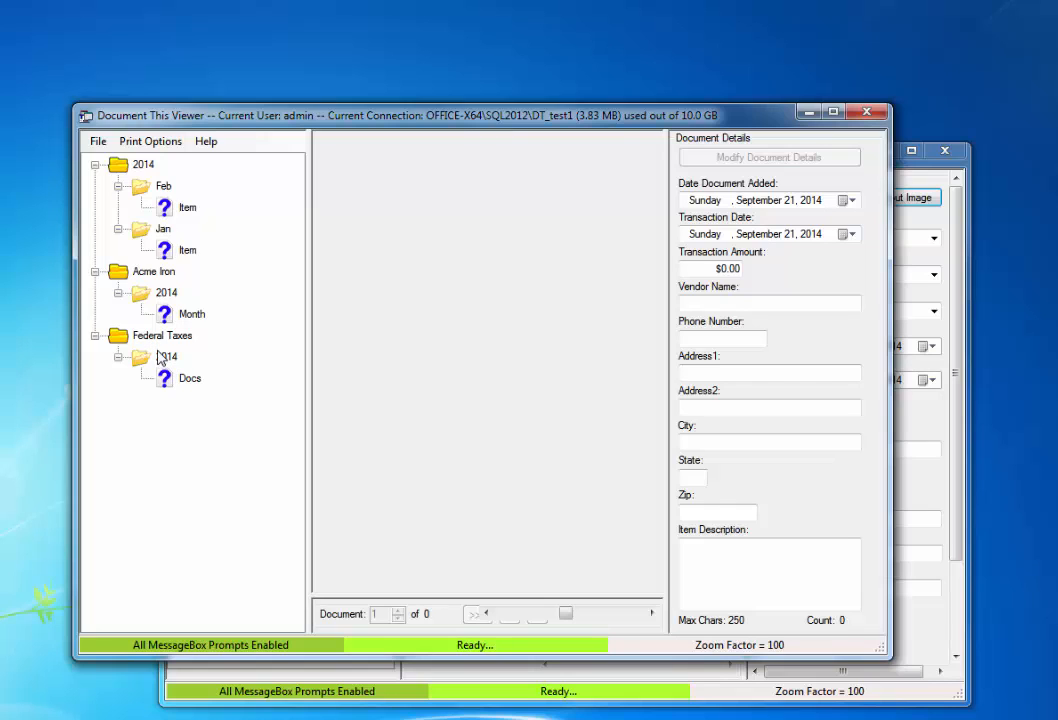
pyautogui.click(146, 168)
pyautogui.click(160, 186)
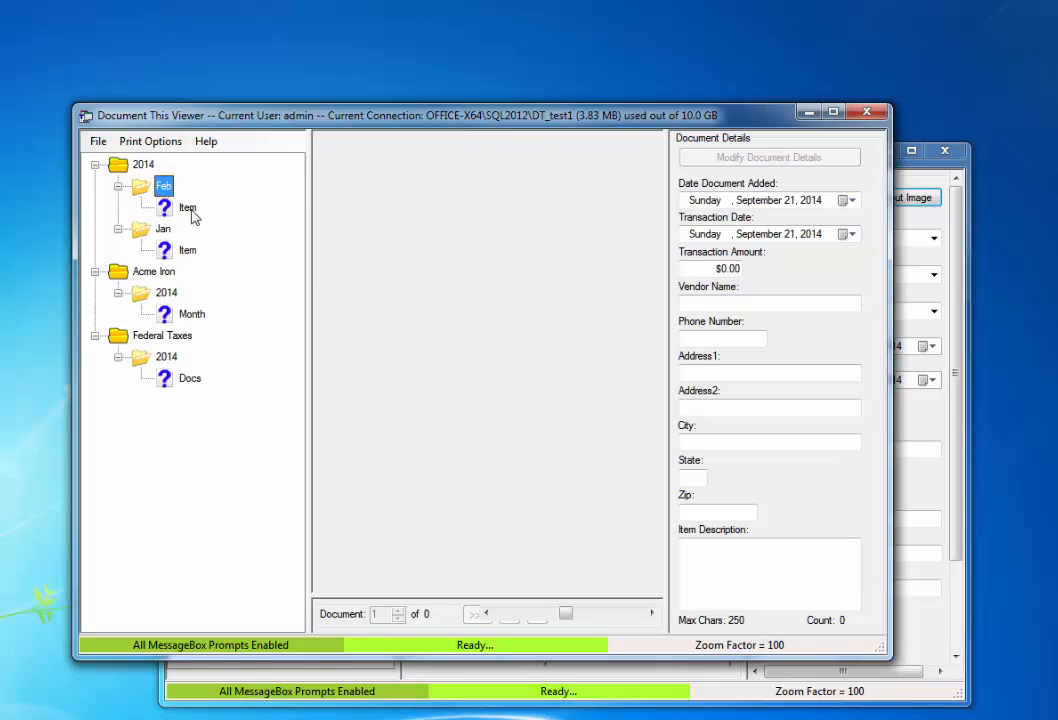
pyautogui.click(155, 276)
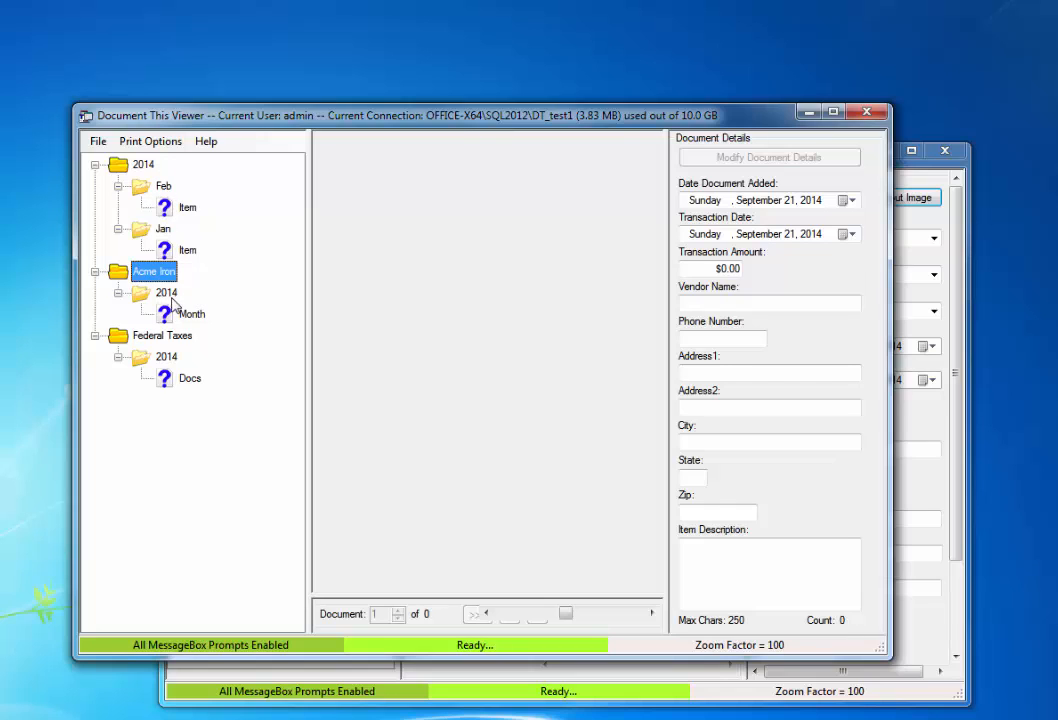
pyautogui.click(166, 293)
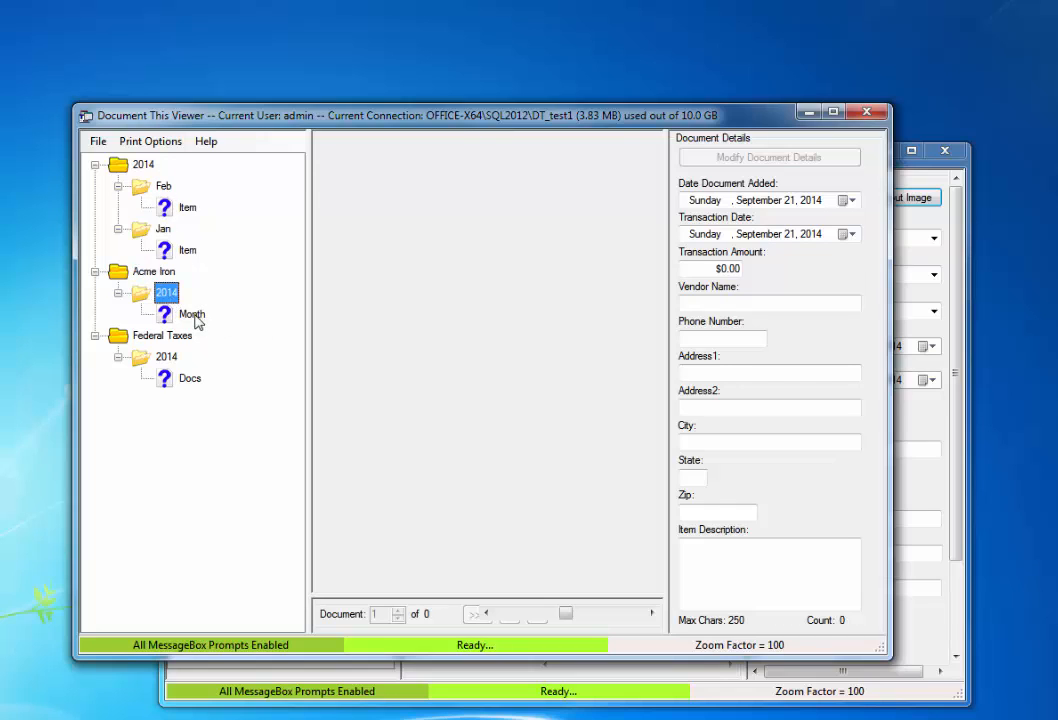
pyautogui.click(195, 318)
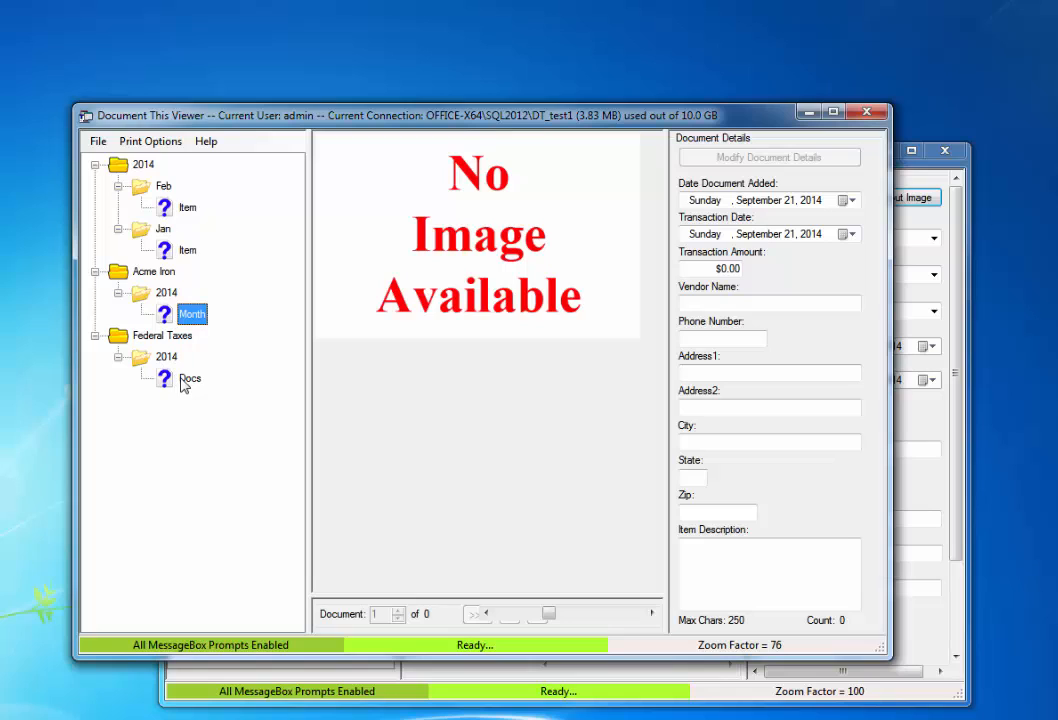
pyautogui.click(958, 257)
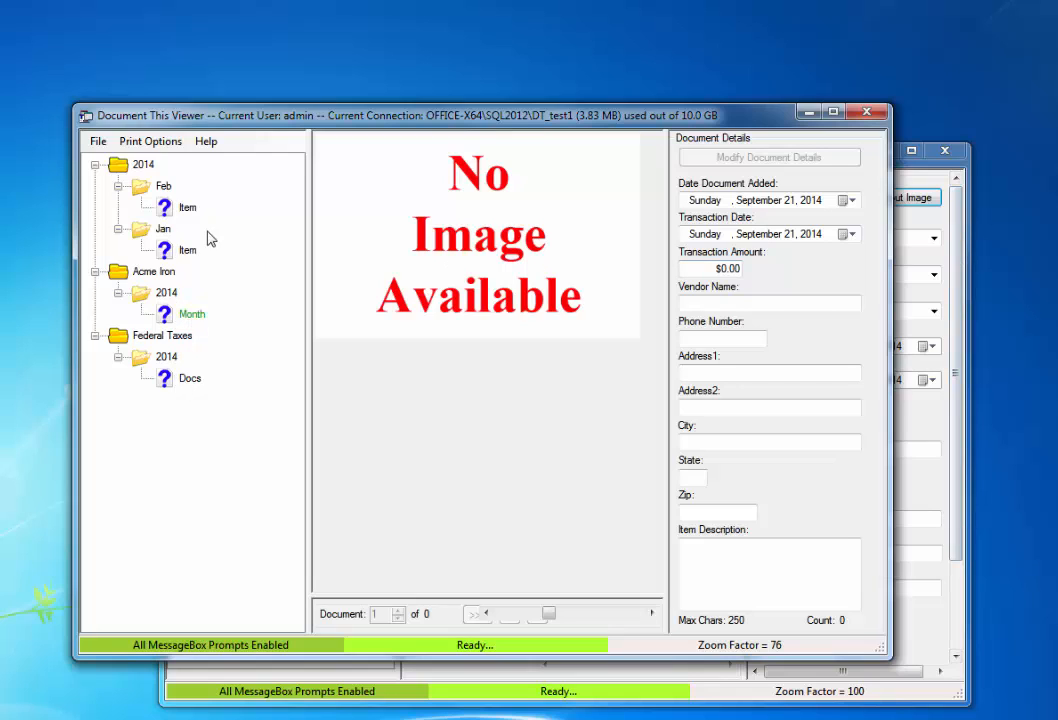
pyautogui.click(146, 168)
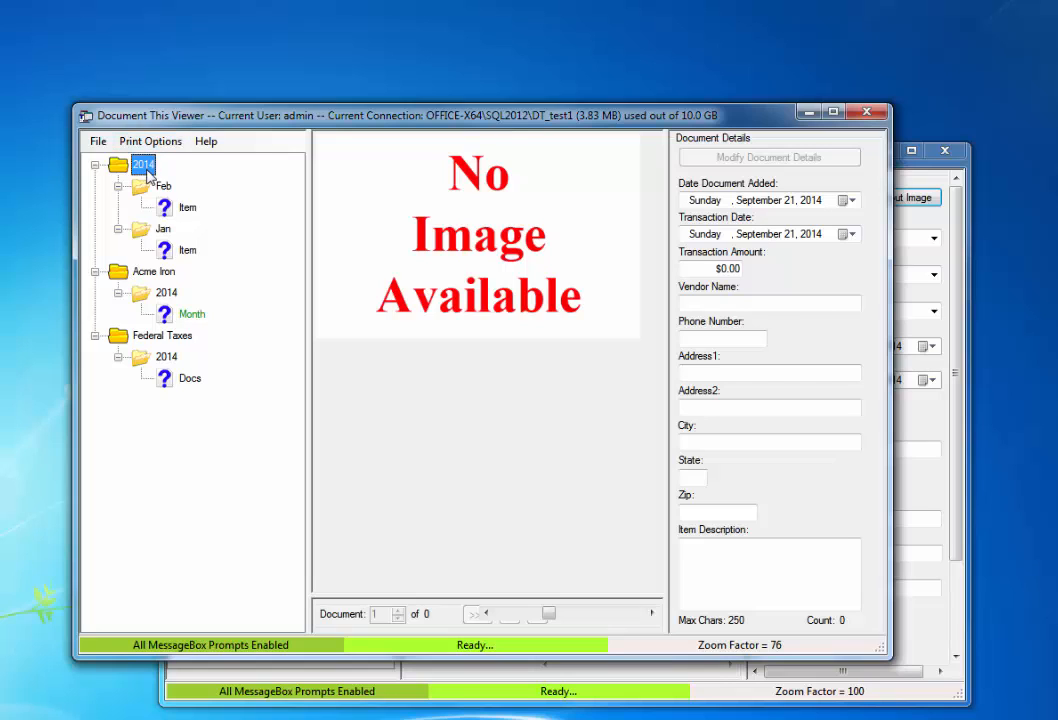
pyautogui.click(153, 271)
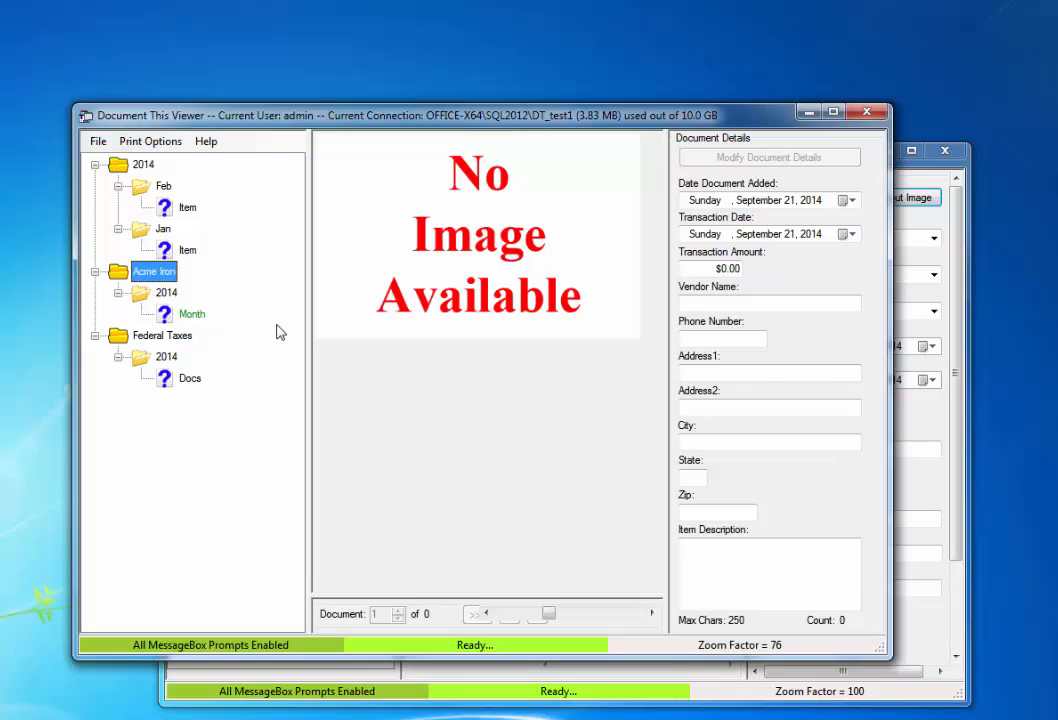
# Step: Try renaming the Acme Iron folder to 2014
pyautogui.rightClick(155, 277)
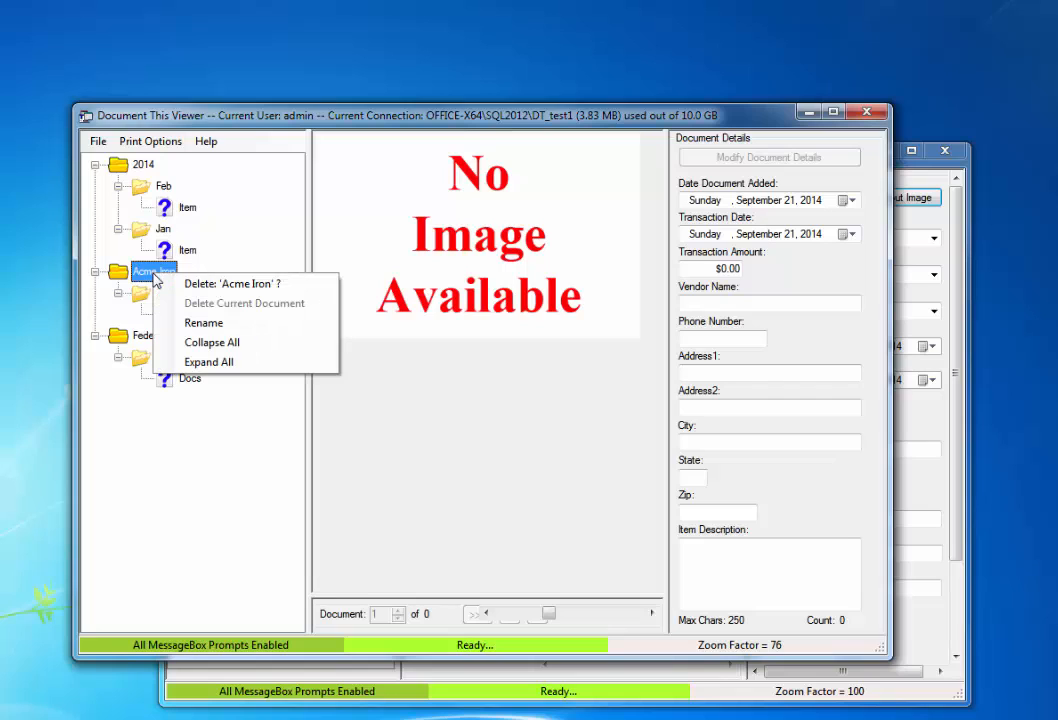
pyautogui.click(203, 324)
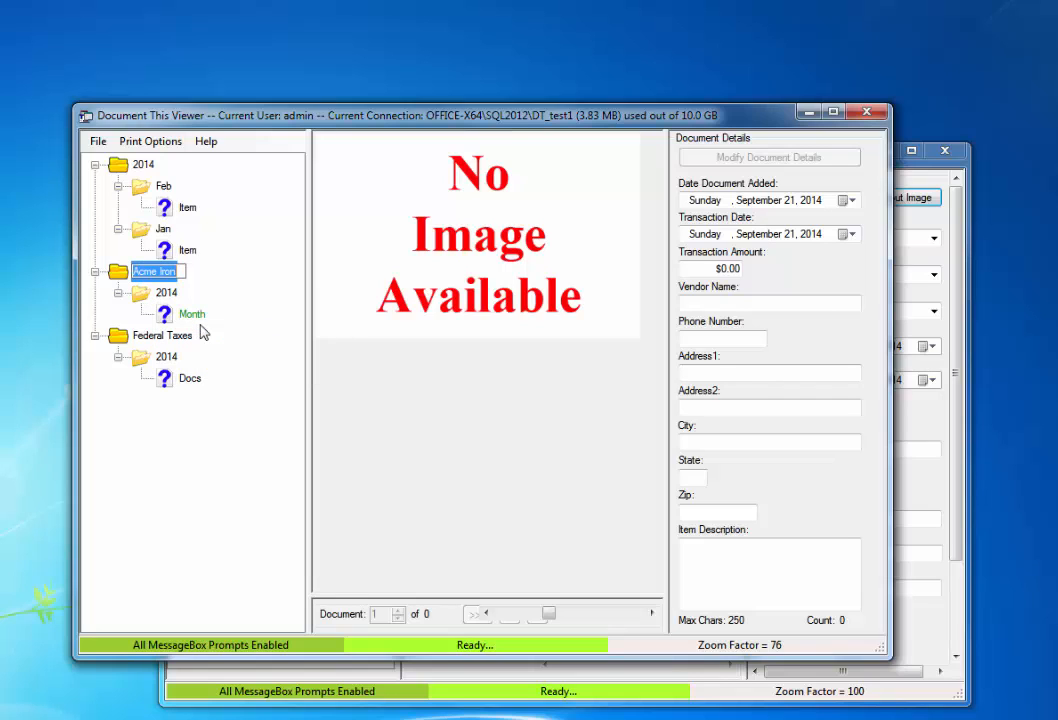
pyautogui.write('2014')
pyautogui.press('Return')
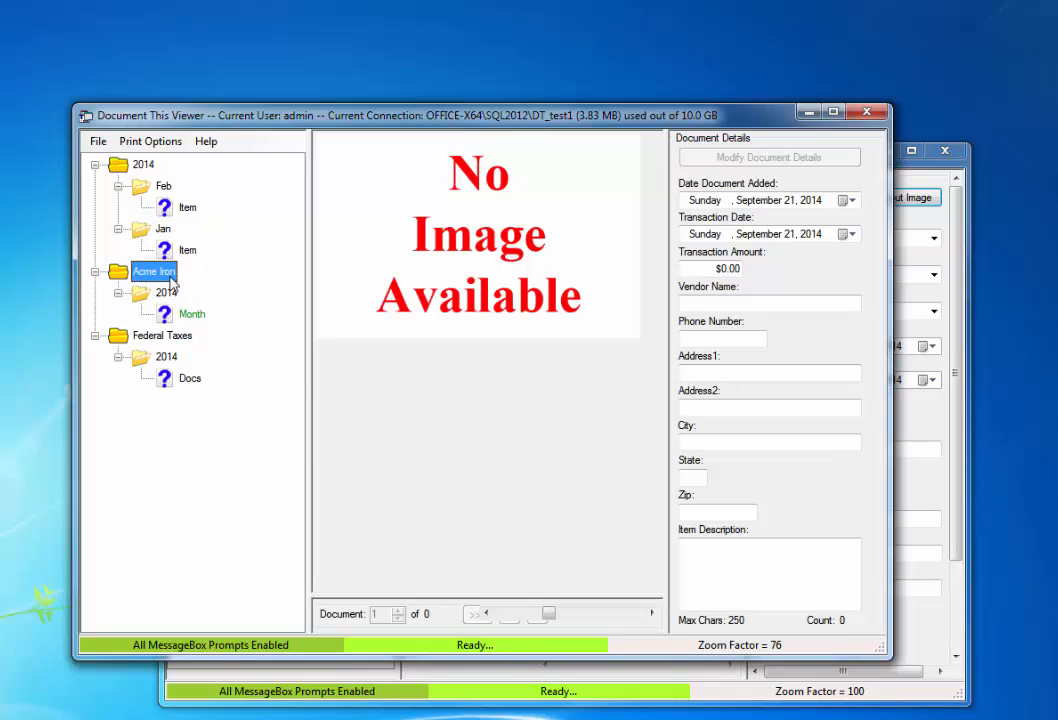
# Step: Attempt a rename of the Feb folder, then return to the Entry window
pyautogui.click(164, 187)
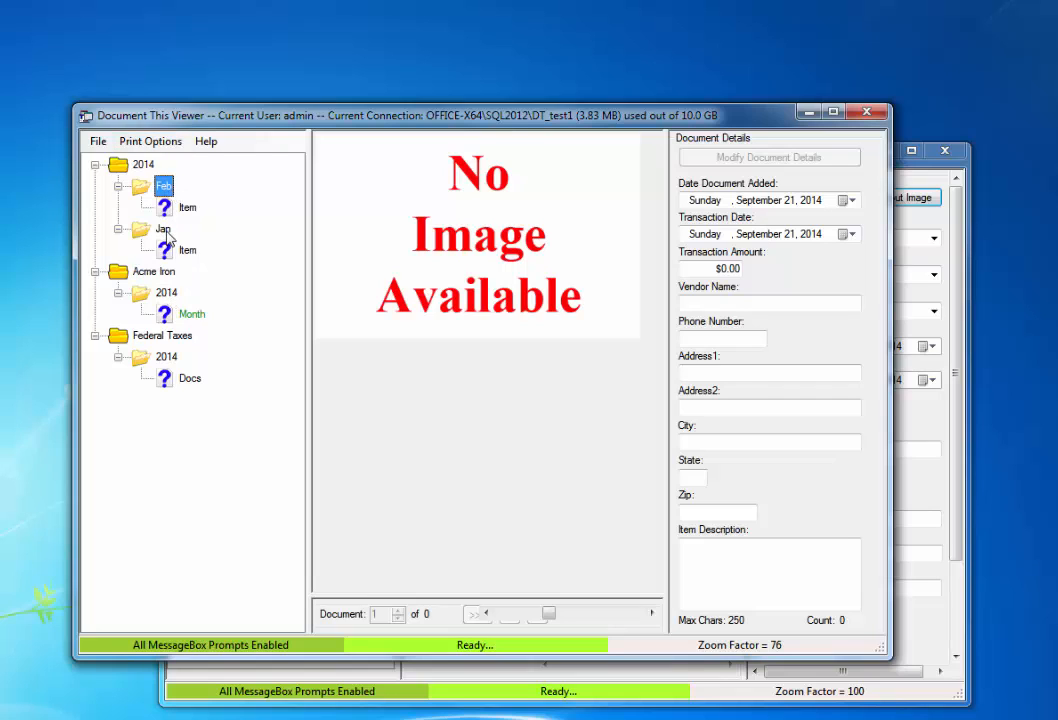
pyautogui.click(166, 231)
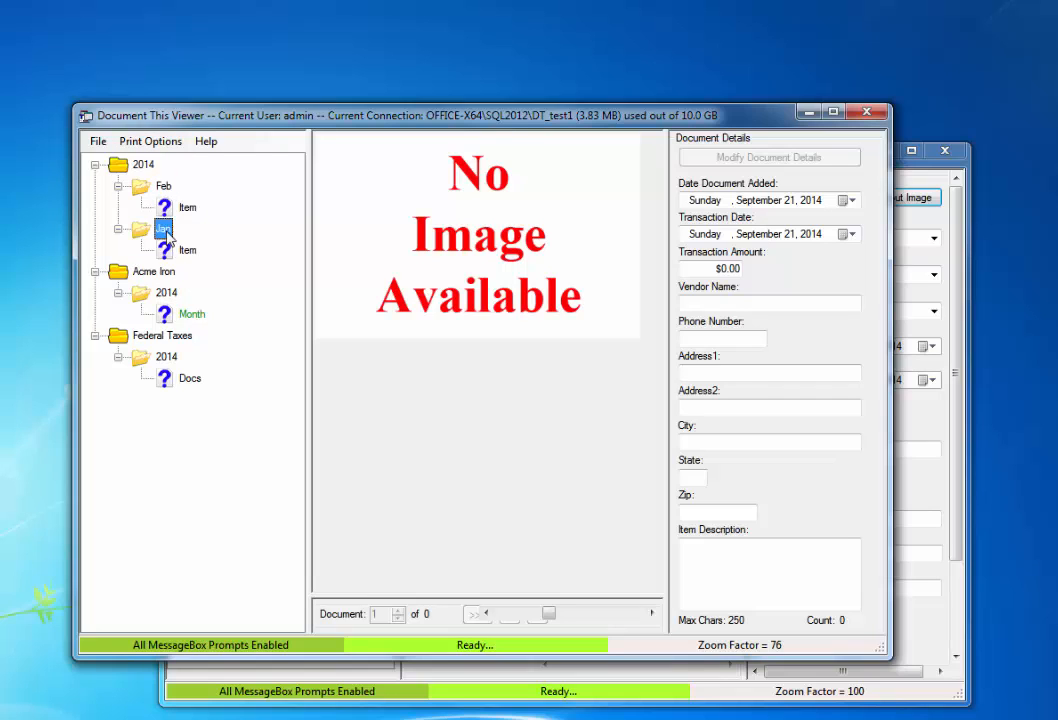
pyautogui.click(168, 188)
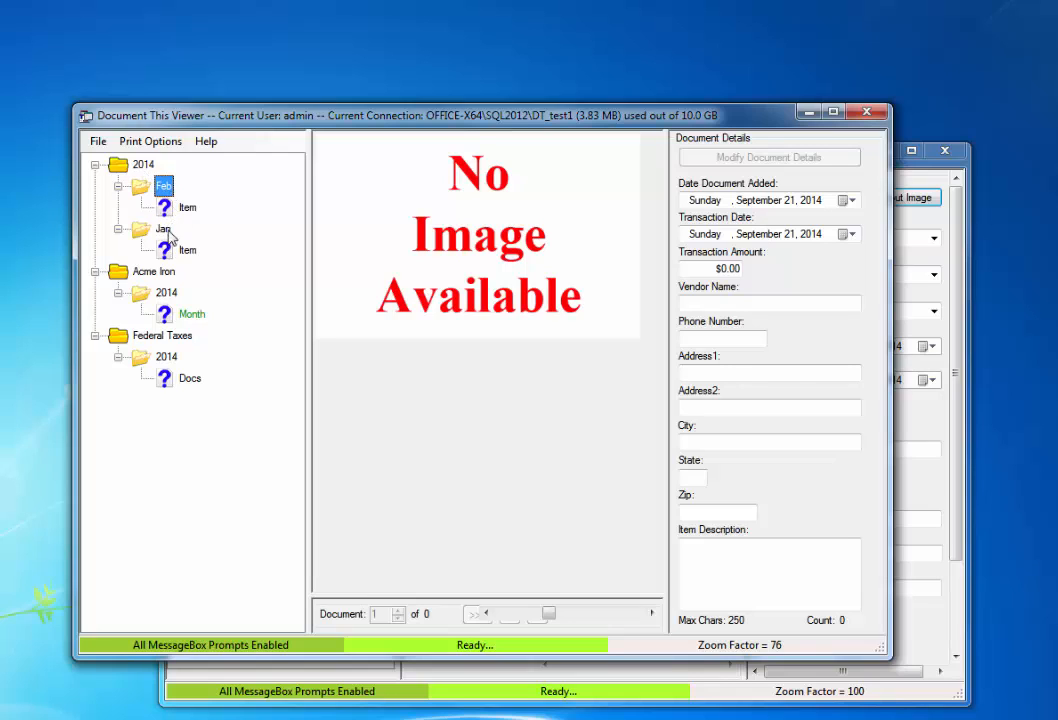
pyautogui.click(165, 188)
pyautogui.press('Return')
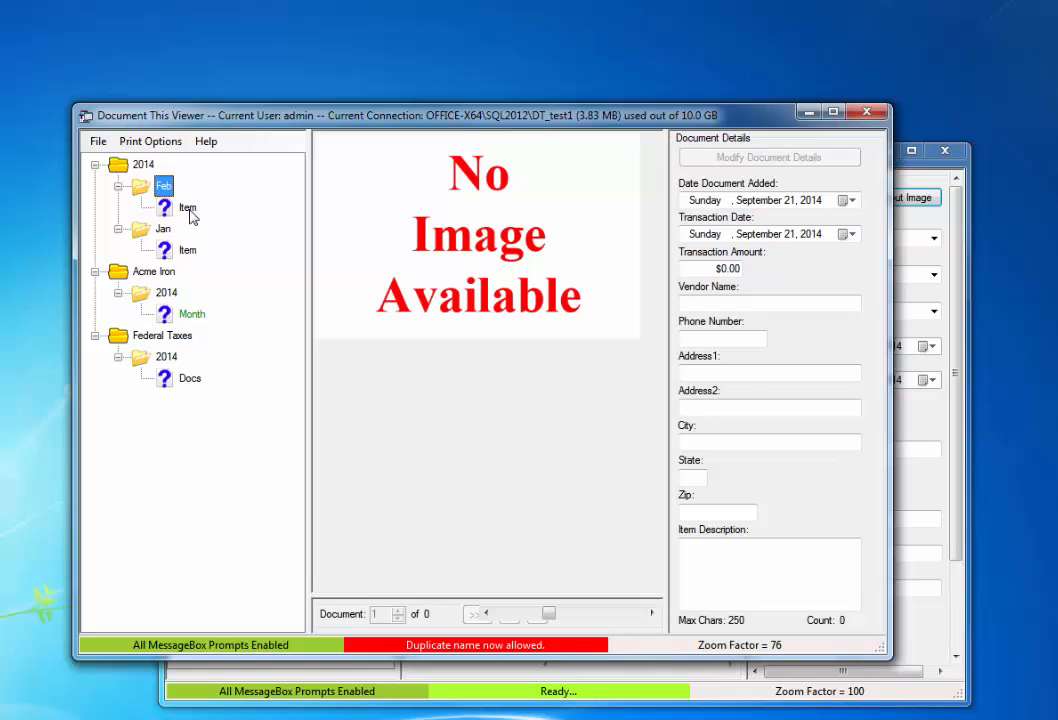
pyautogui.click(955, 270)
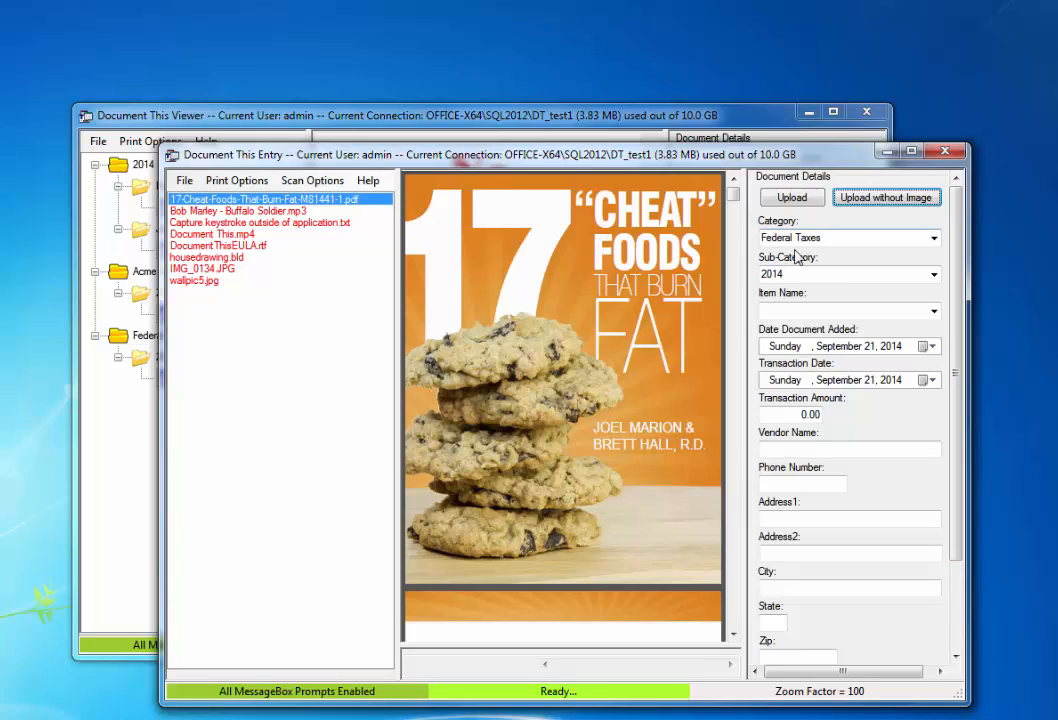
# Step: Pick category 2014, sub-category Jan, item name Item and upload the 17-Cheat-Foods PDF
pyautogui.click(934, 238)
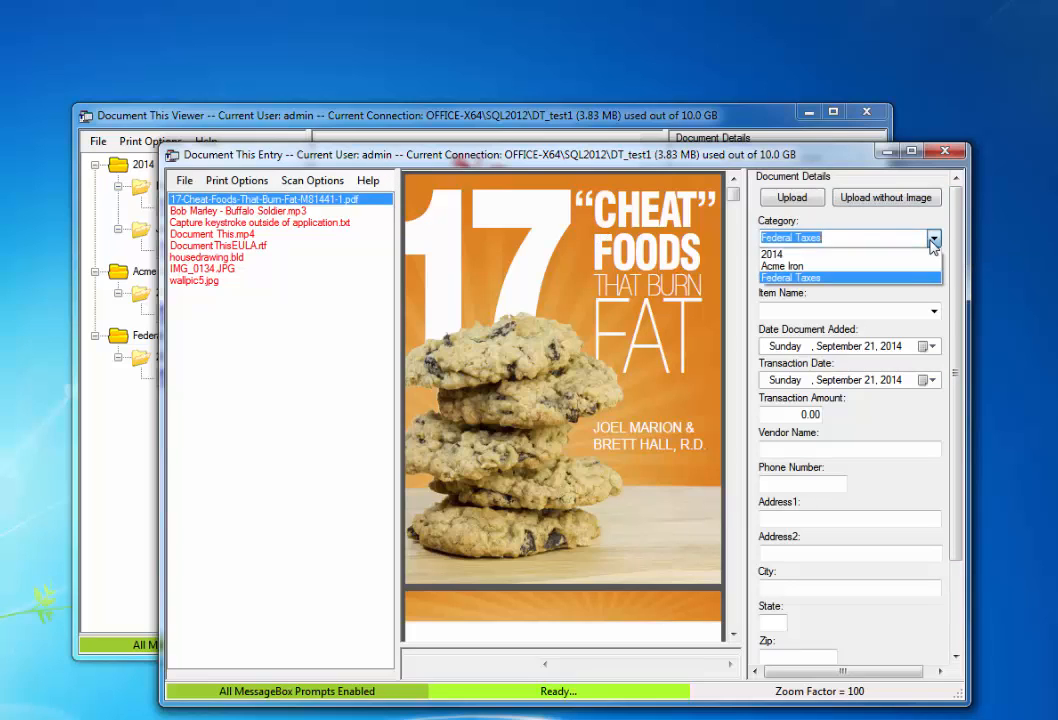
pyautogui.click(850, 254)
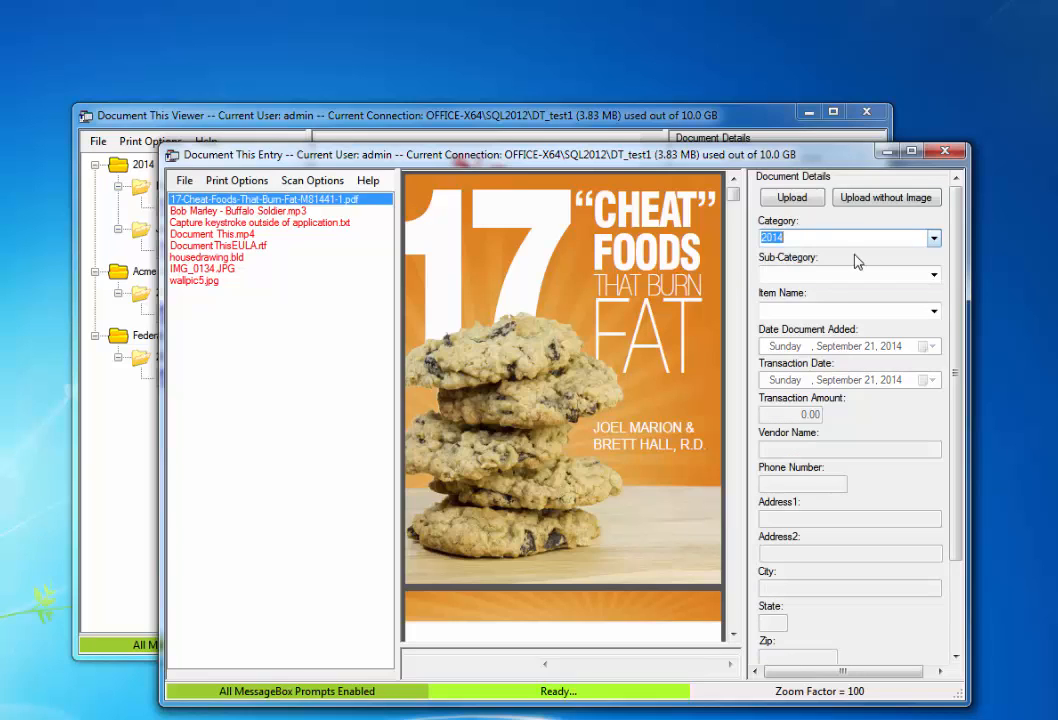
pyautogui.click(932, 276)
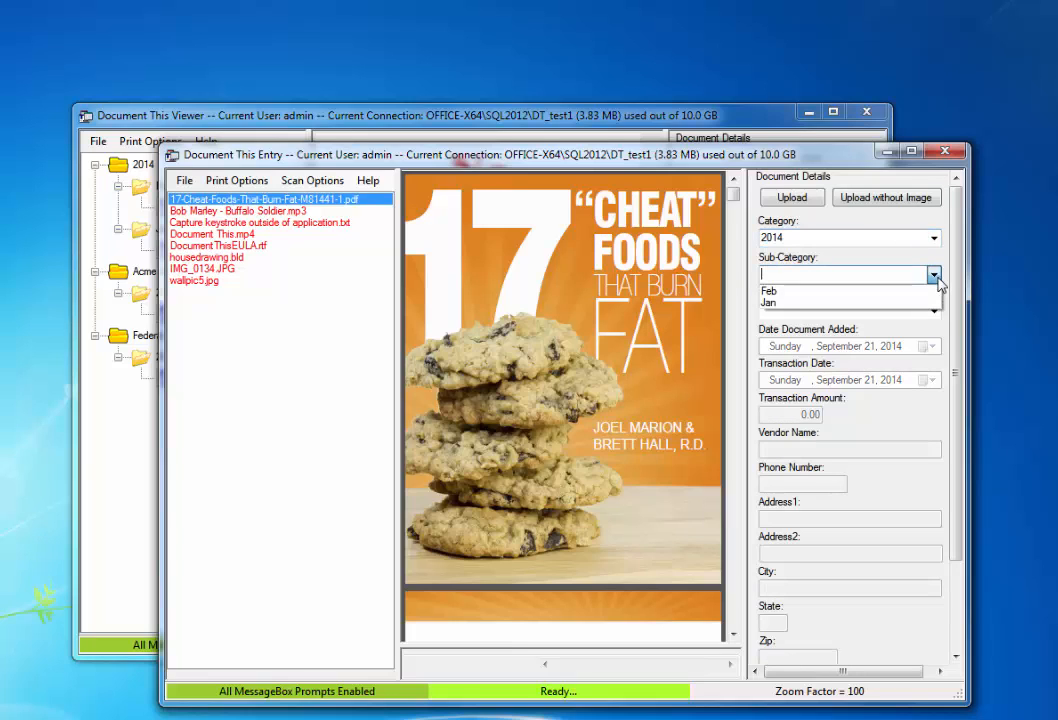
pyautogui.click(791, 304)
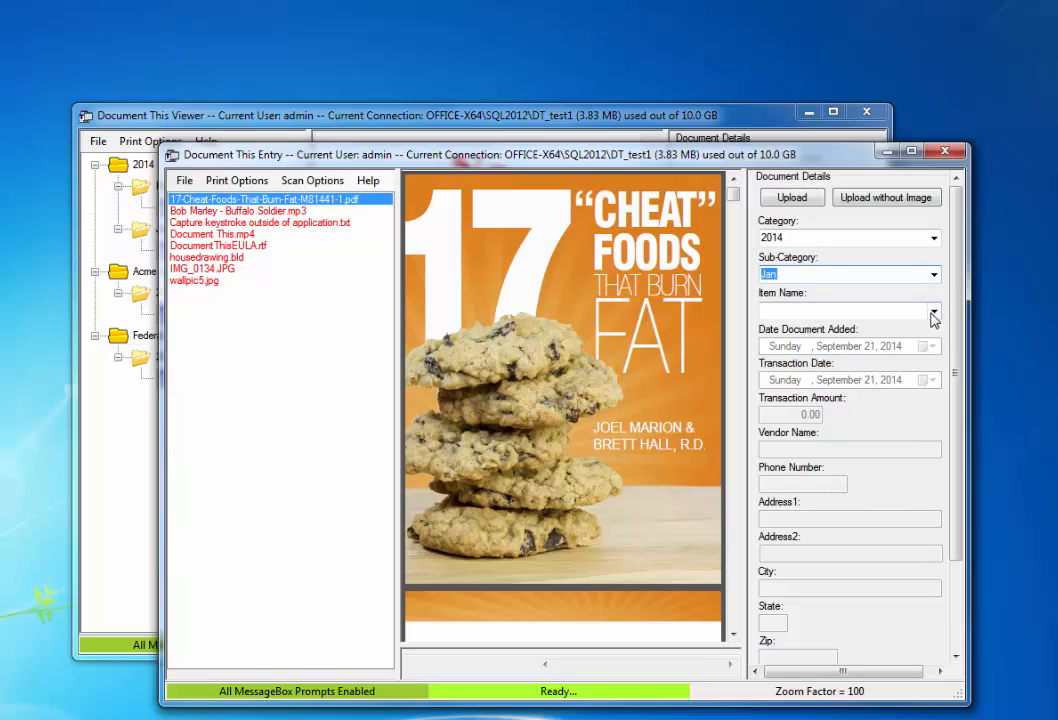
pyautogui.click(933, 312)
pyautogui.click(777, 330)
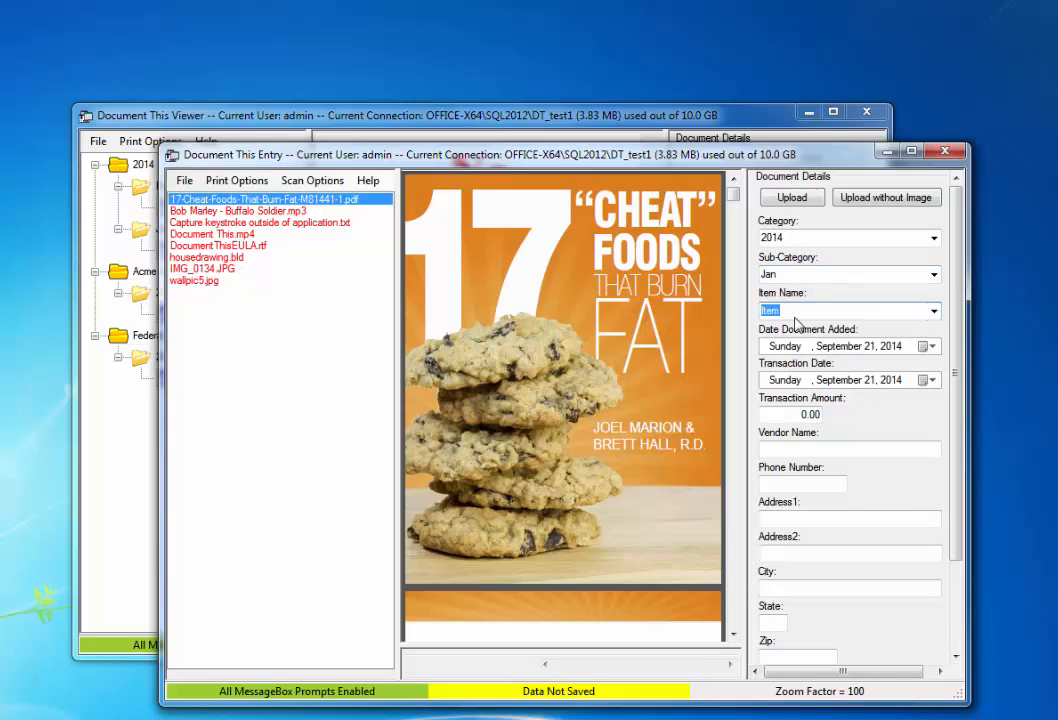
pyautogui.click(302, 201)
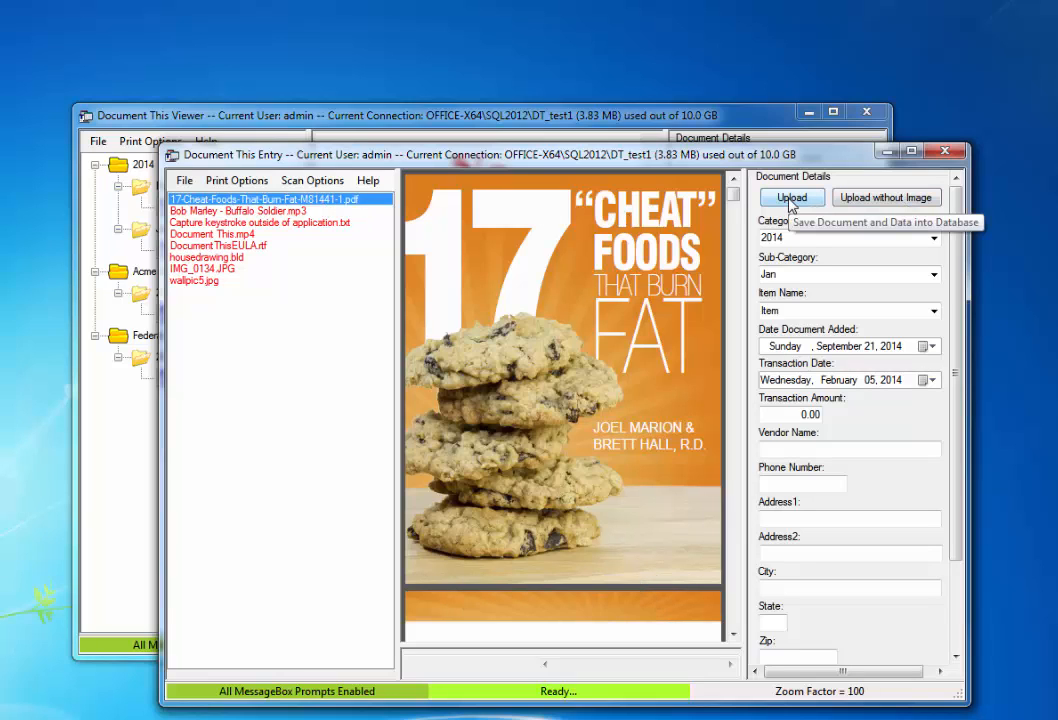
pyautogui.click(791, 199)
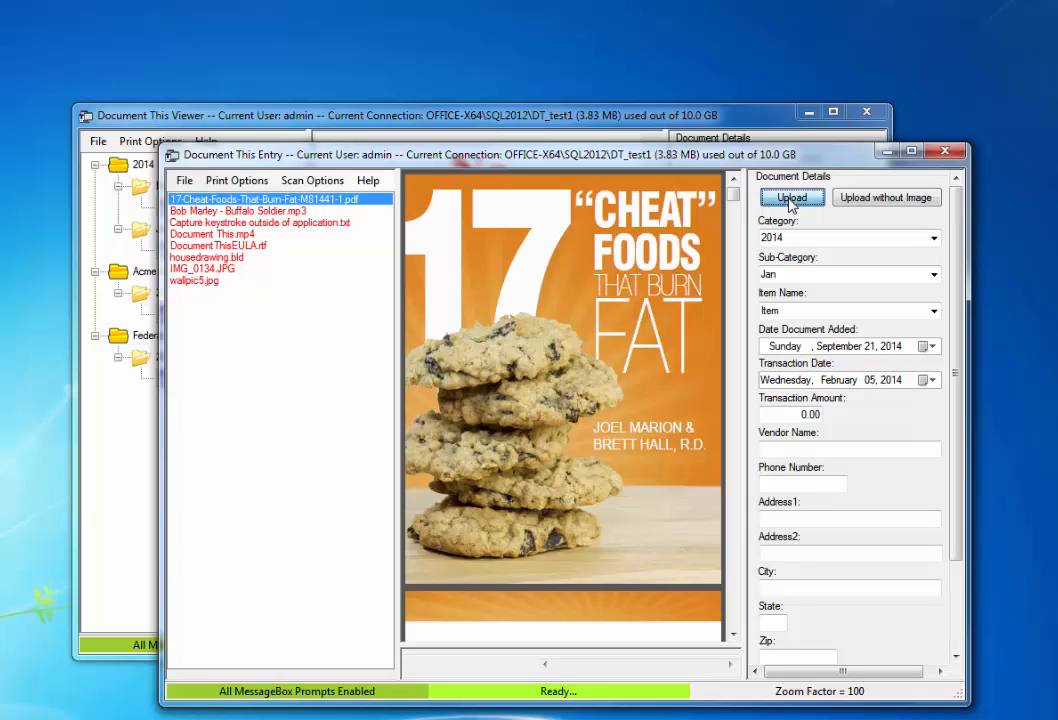
pyautogui.click(95, 166)
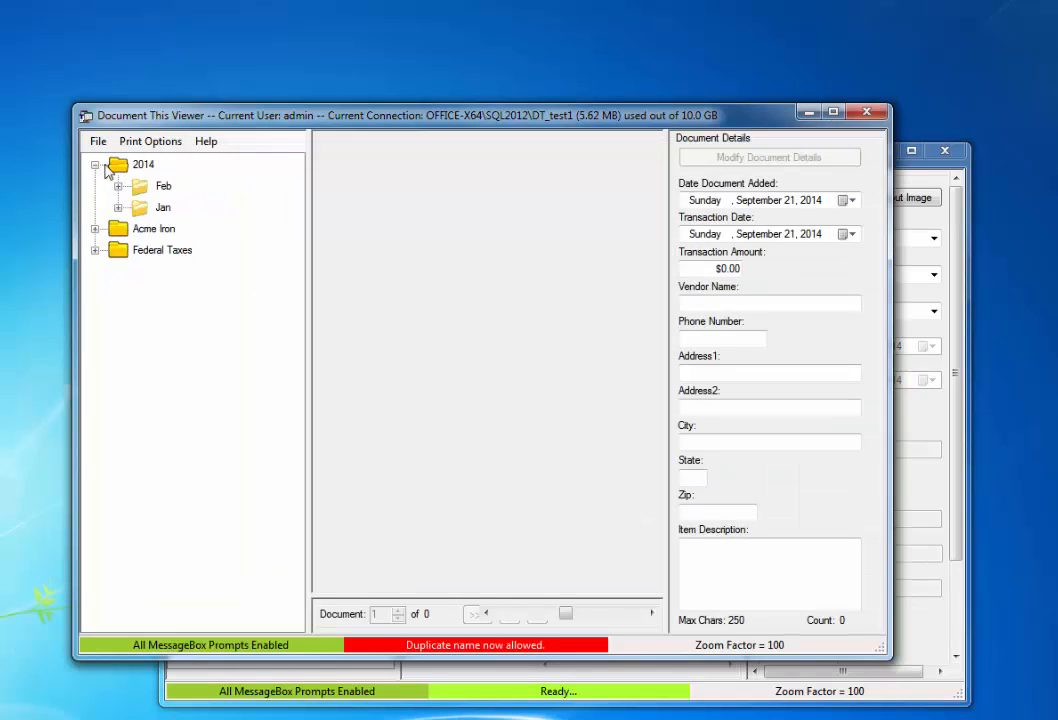
# Step: Expand Feb and Jan in the Viewer tree and view the uploaded PDF Item under Jan
pyautogui.click(118, 186)
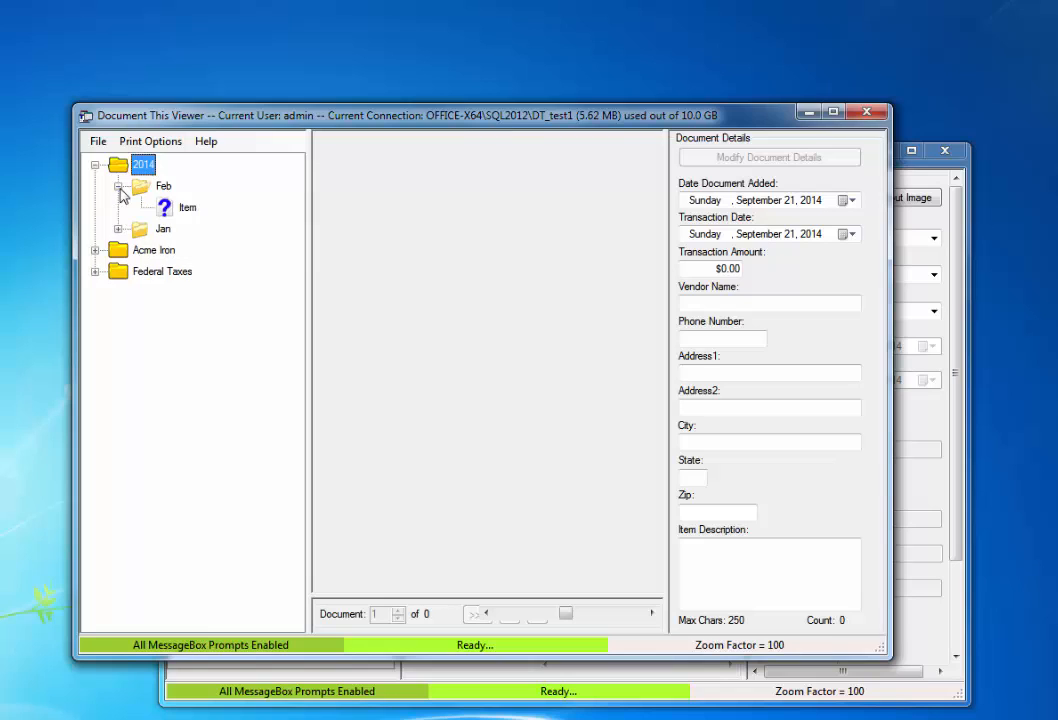
pyautogui.click(162, 186)
pyautogui.click(189, 210)
pyautogui.click(118, 228)
pyautogui.click(178, 250)
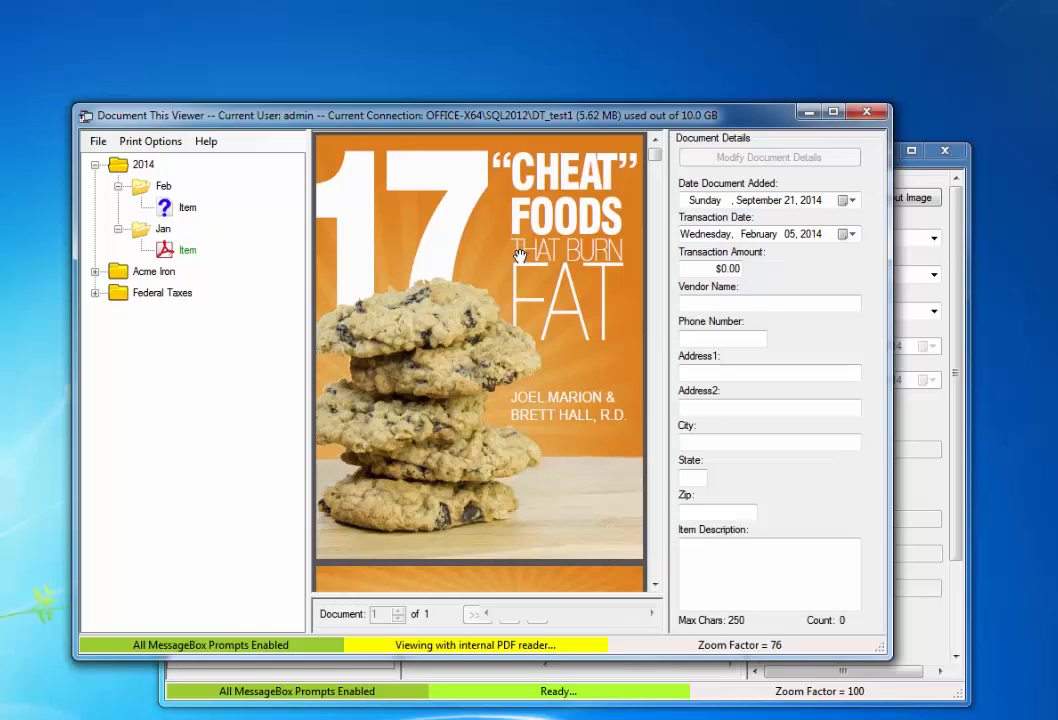
pyautogui.click(960, 215)
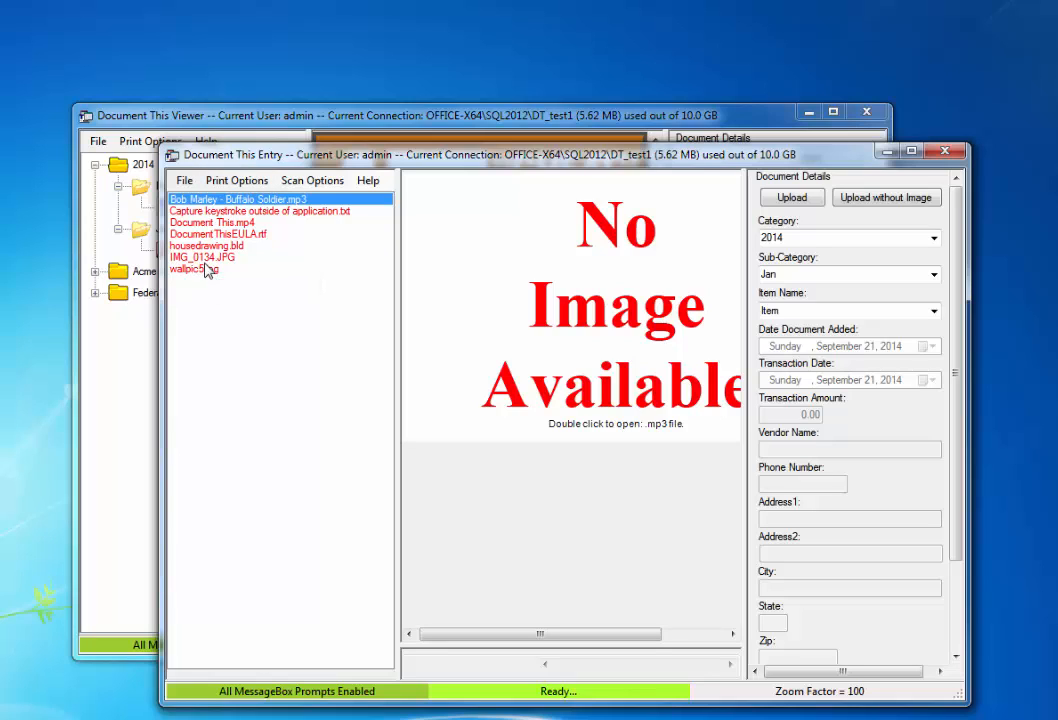
# Step: Play the Buffalo Soldier mp3 in the external media player, then close the player
pyautogui.click(275, 202)
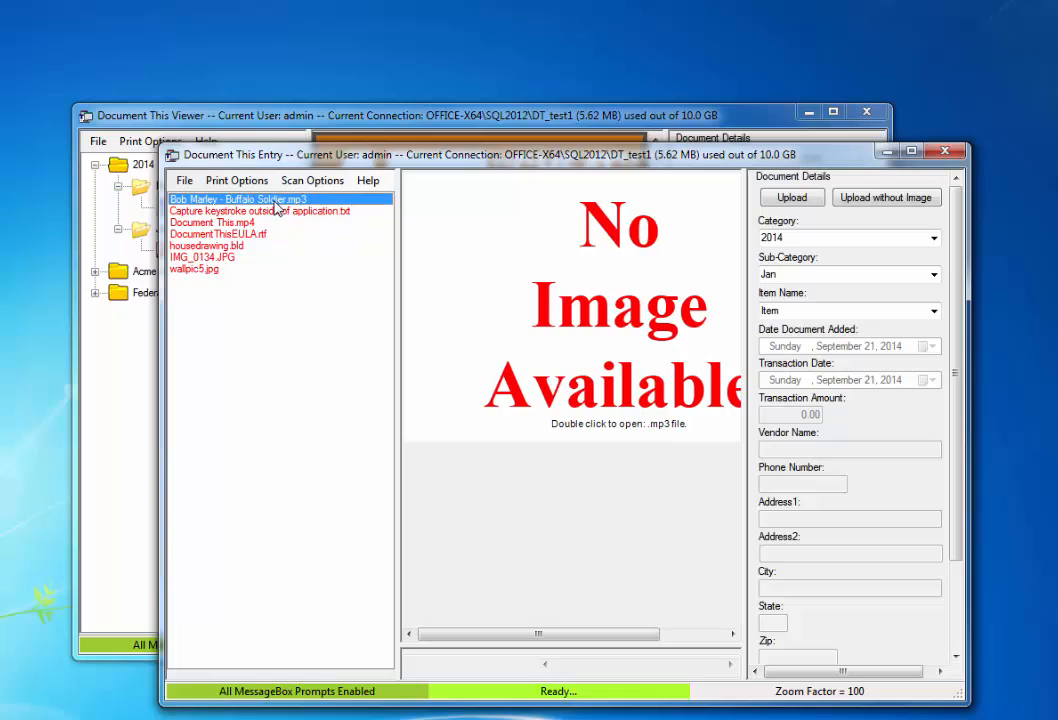
pyautogui.doubleClick(276, 202)
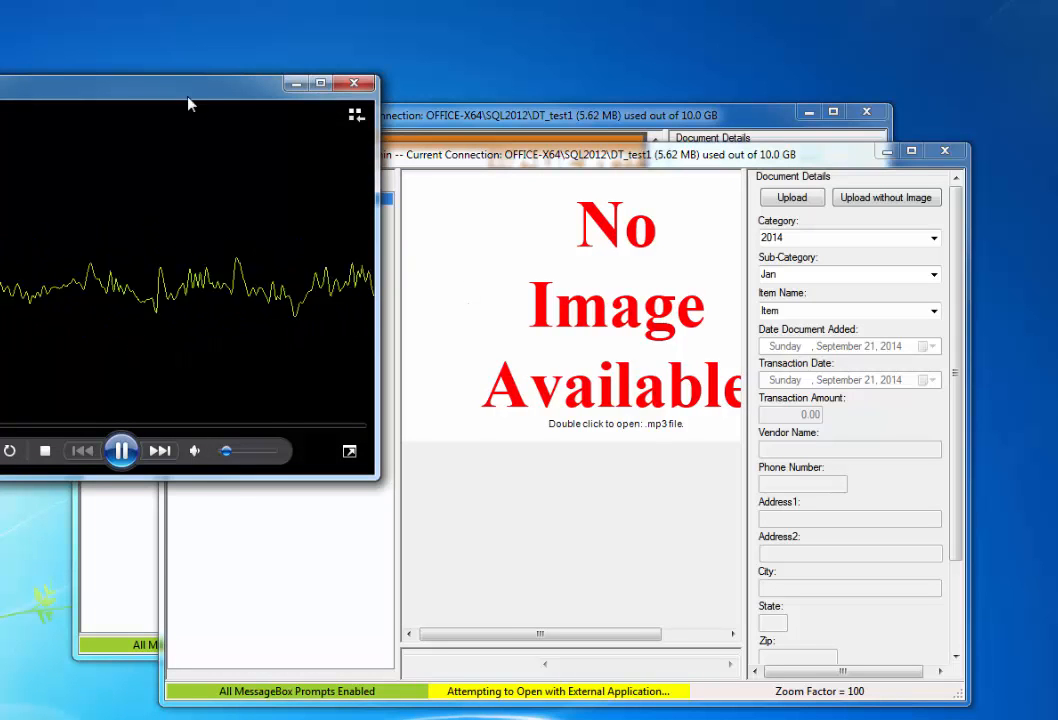
pyautogui.moveTo(188, 90); pyautogui.dragTo(468, 200)
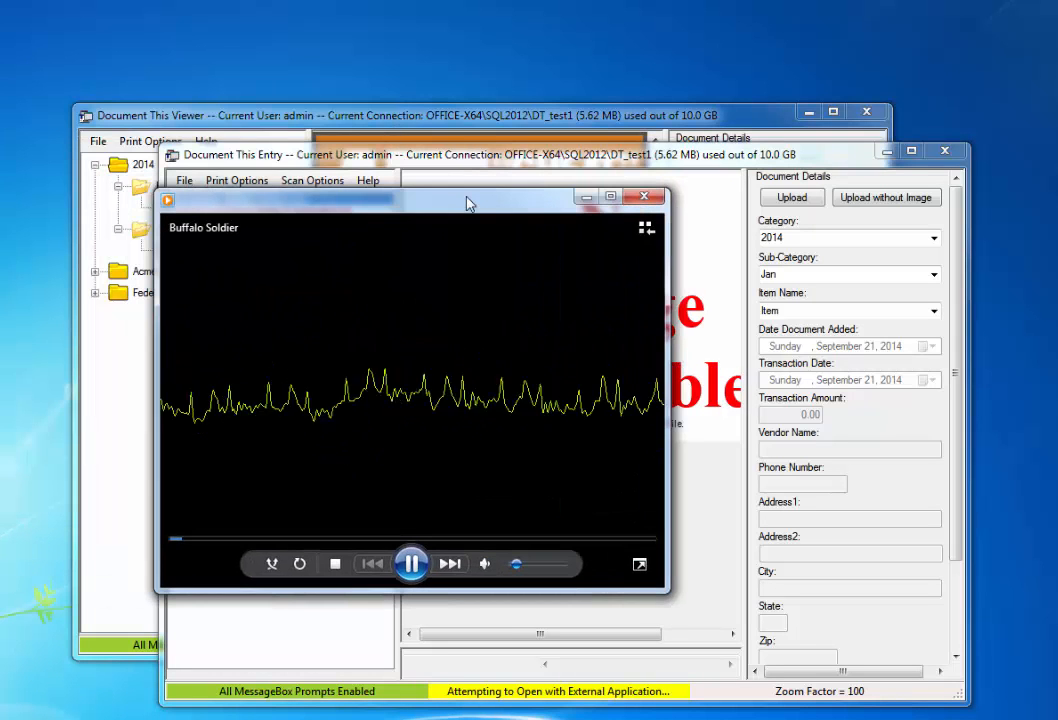
pyautogui.click(644, 196)
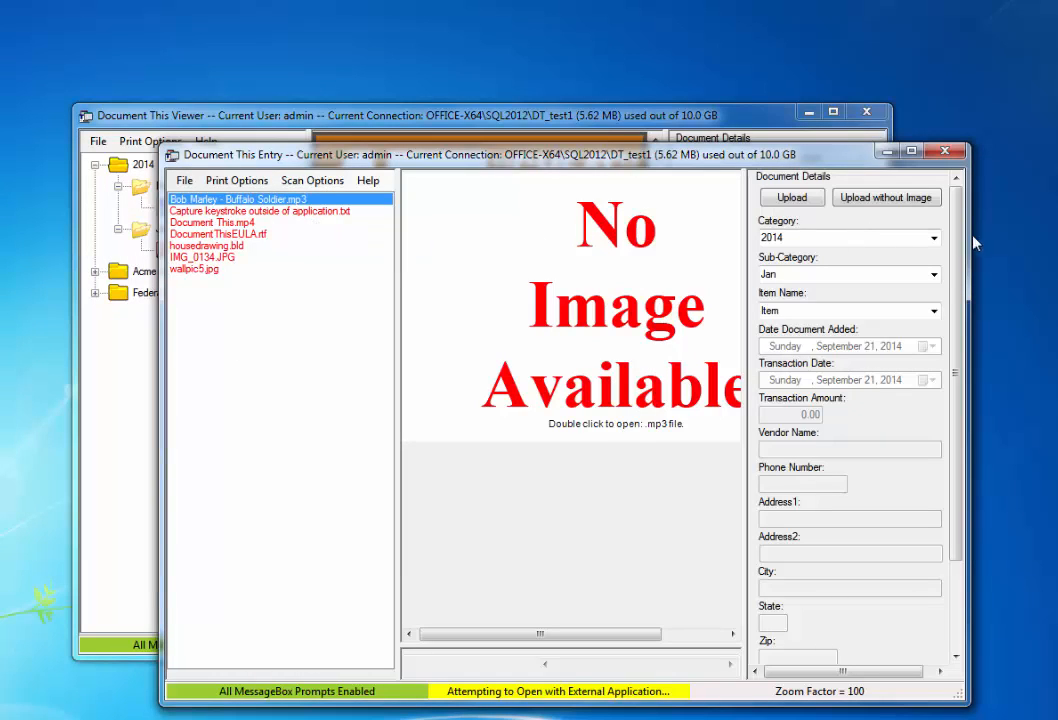
# Step: Upload the mp3 with item name Music under Acme Iron › 2014
pyautogui.click(934, 239)
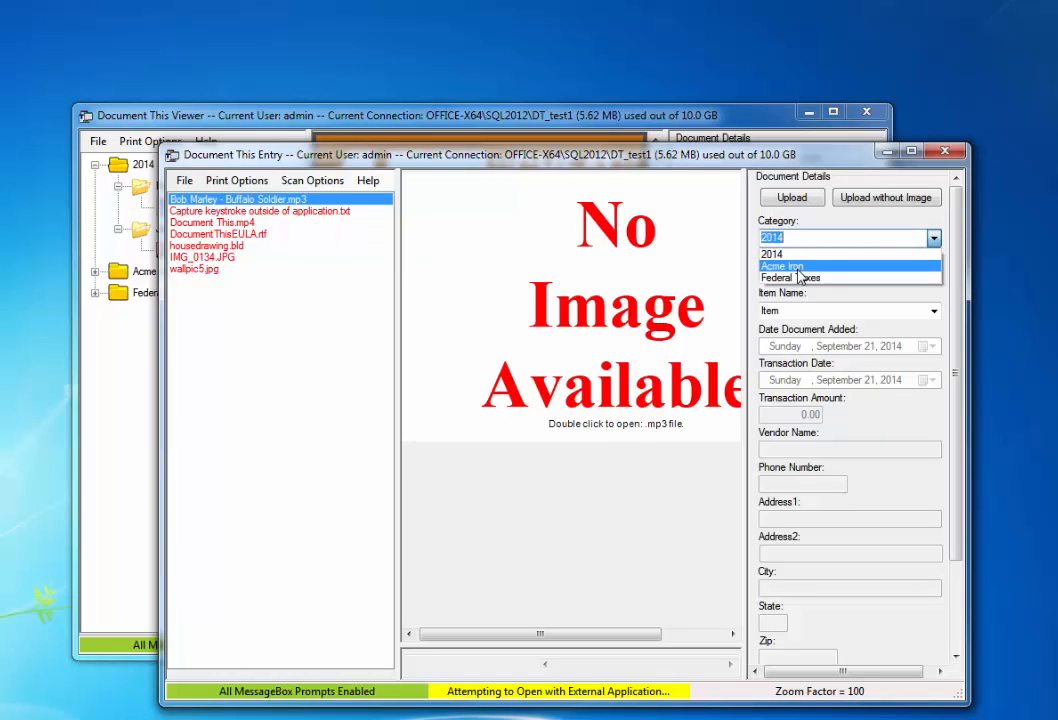
pyautogui.click(797, 268)
pyautogui.click(934, 275)
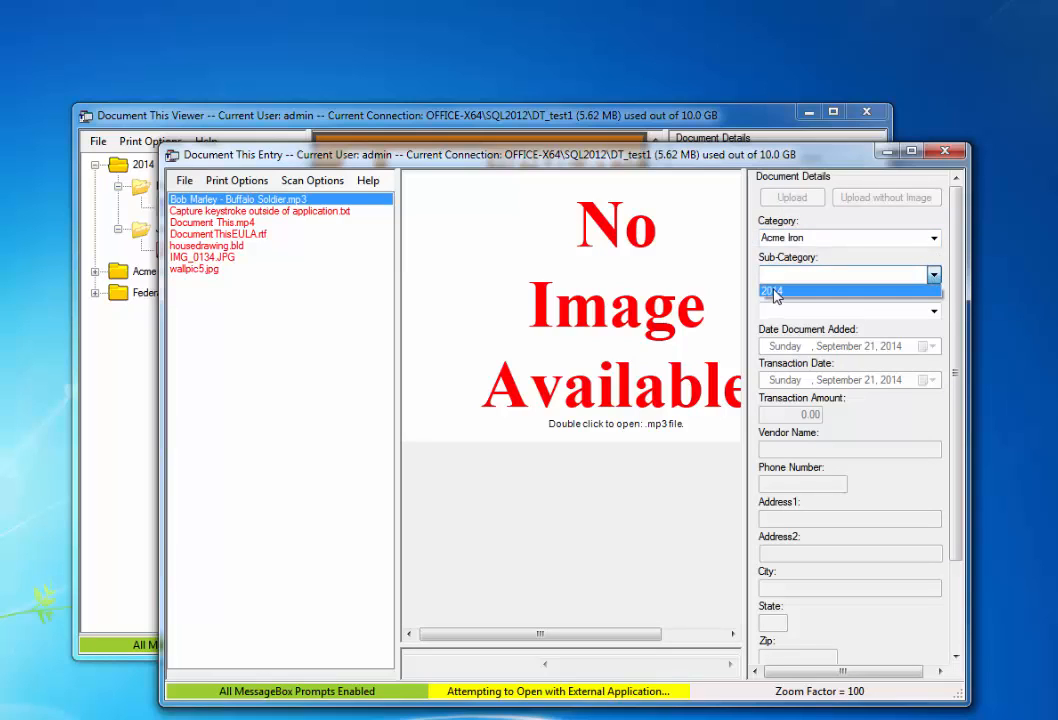
pyautogui.click(773, 290)
pyautogui.click(935, 311)
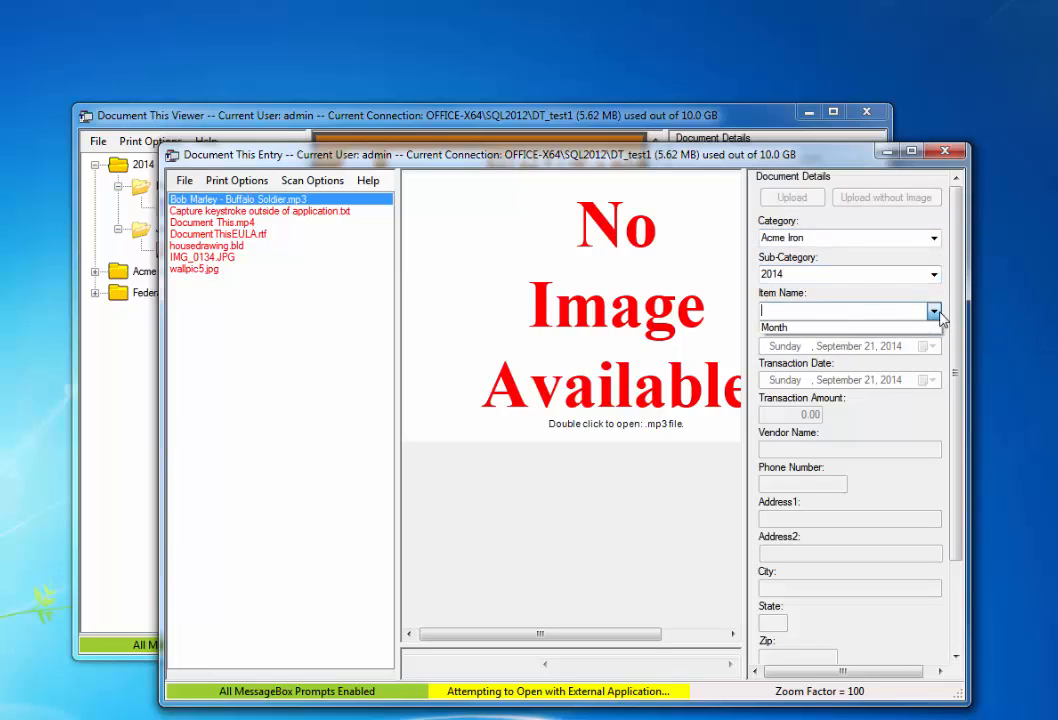
pyautogui.click(823, 314)
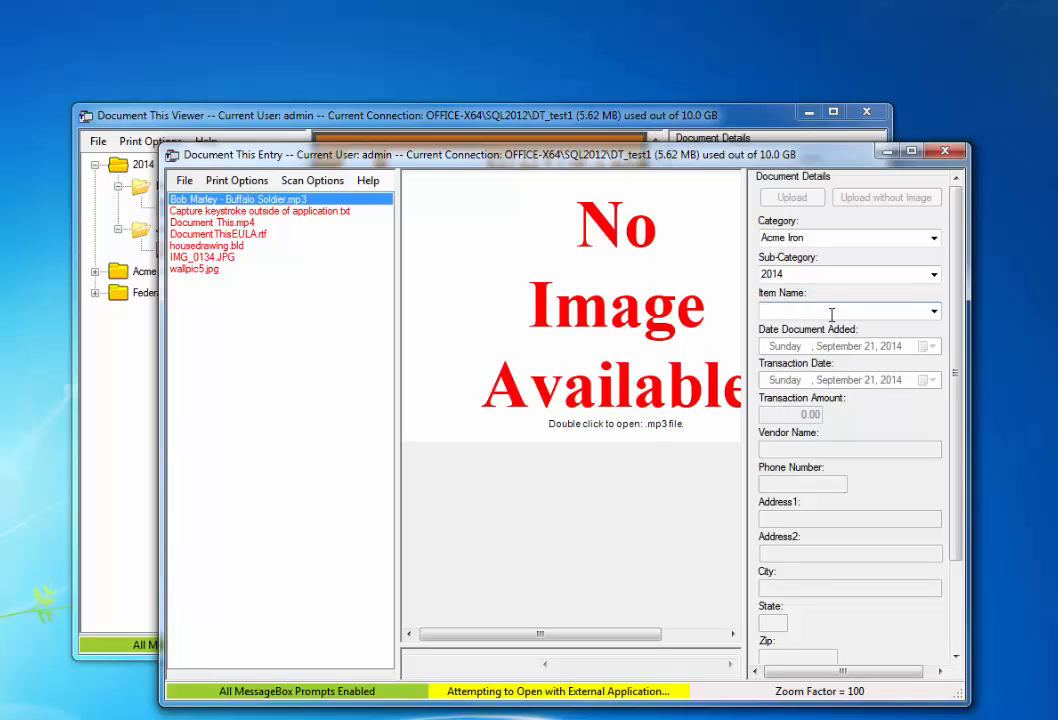
pyautogui.write('Music')
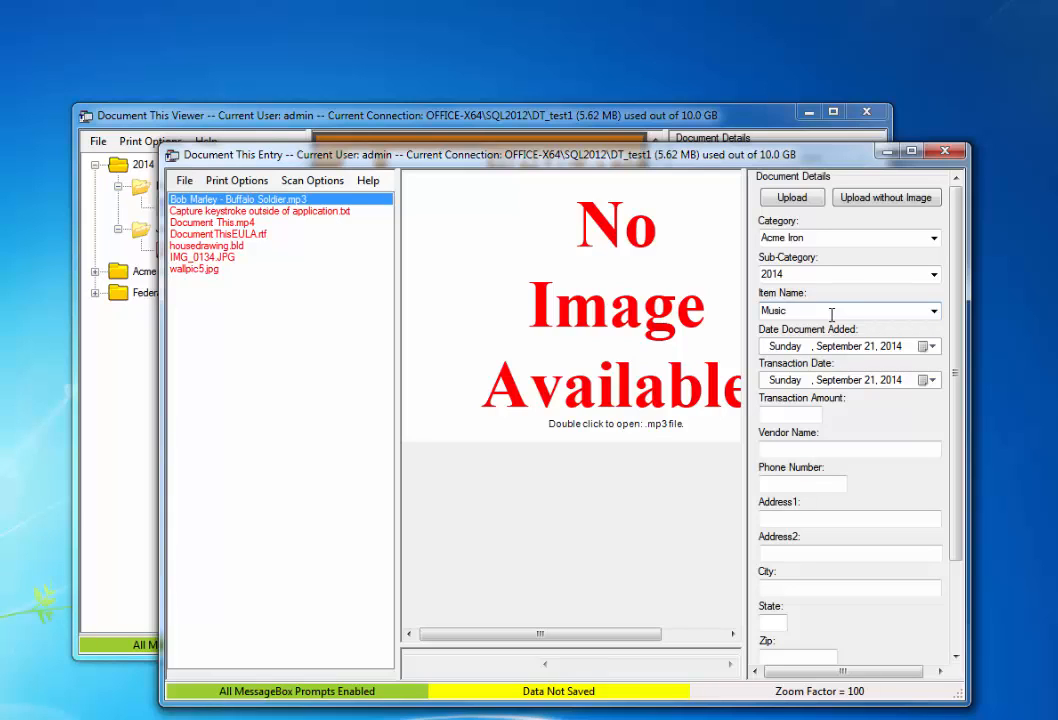
pyautogui.click(792, 198)
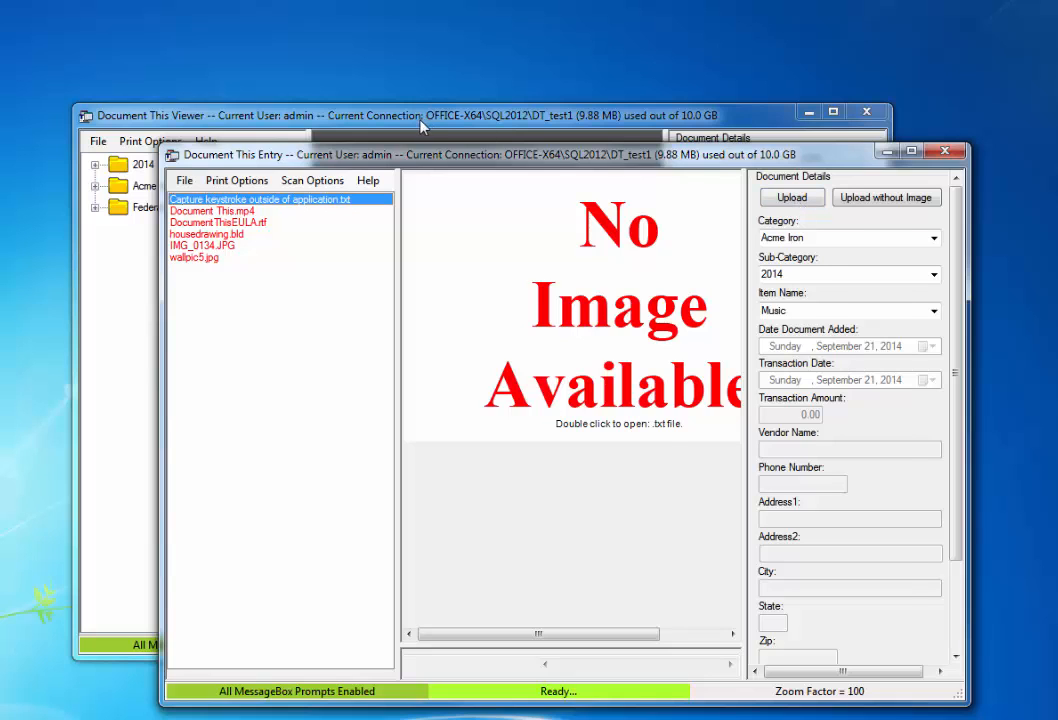
pyautogui.click(350, 115)
# Step: Expand Acme Iron › 2014 in the Viewer and play the Music item
pyautogui.click(94, 186)
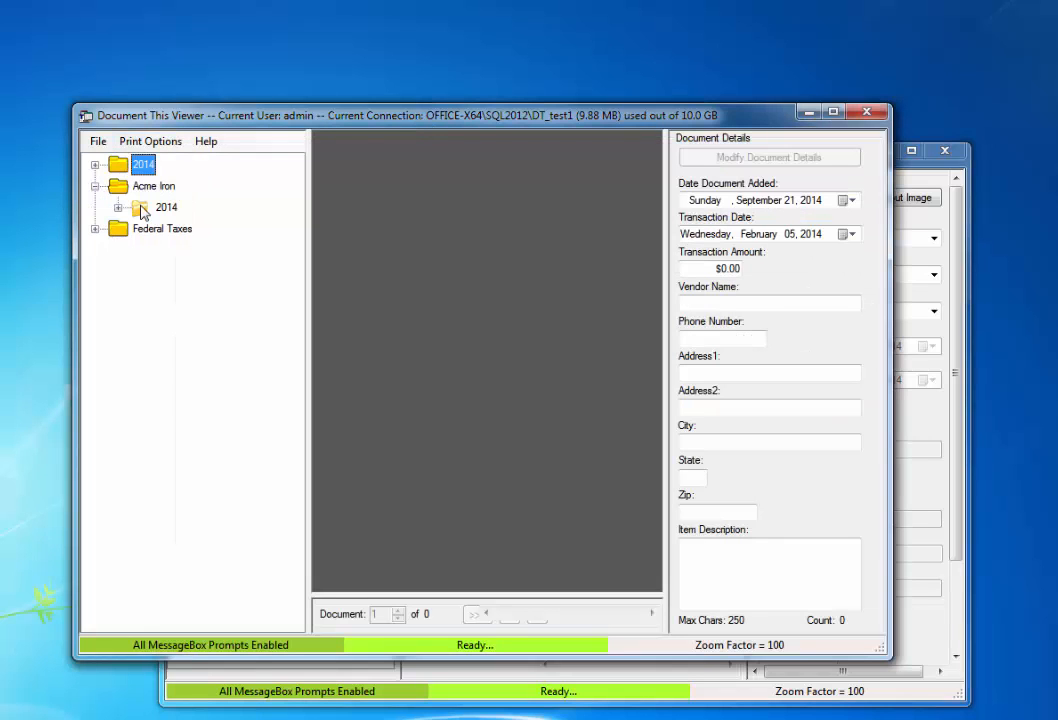
pyautogui.click(118, 208)
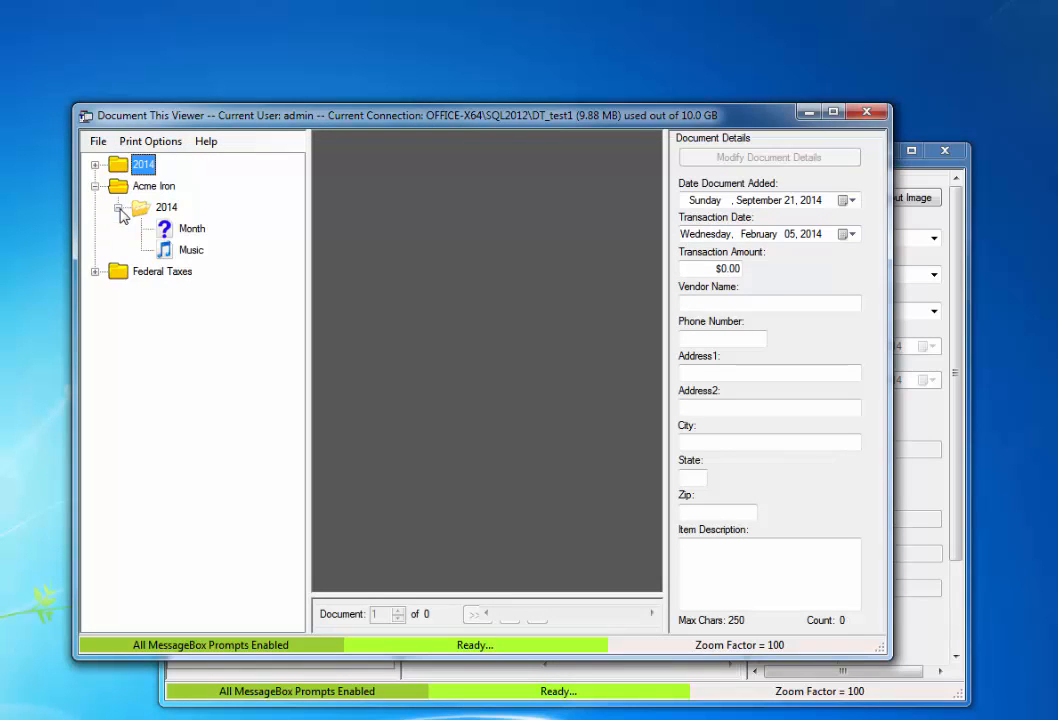
pyautogui.click(190, 252)
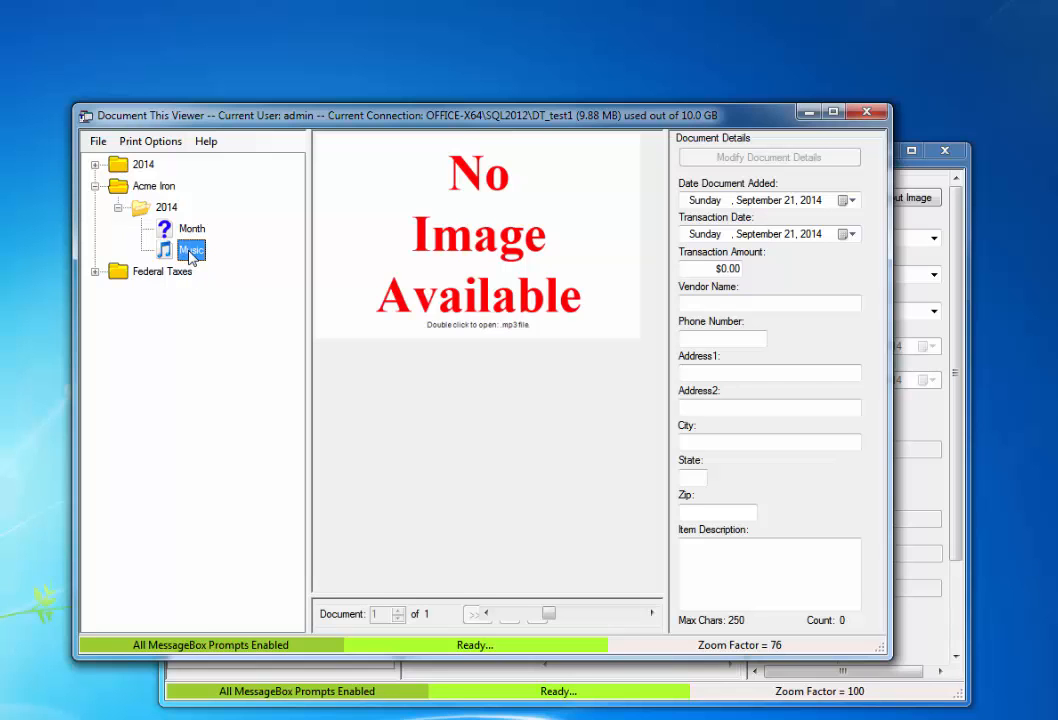
pyautogui.doubleClick(190, 252)
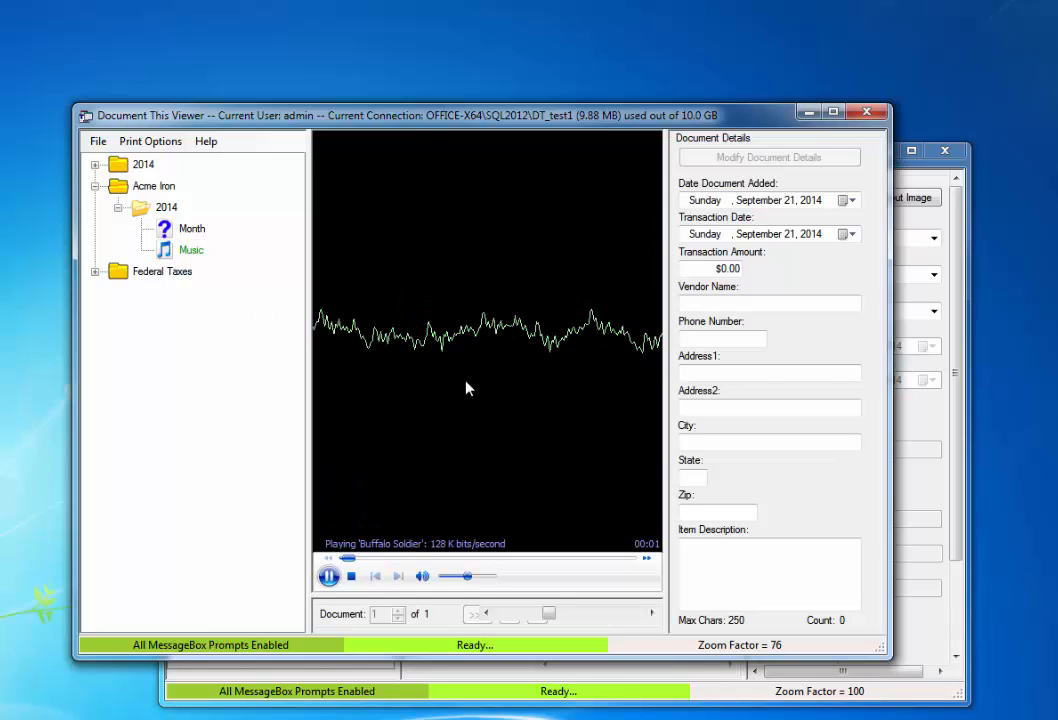
# Step: Stop the song, lower its volume, replay it and stop it again
pyautogui.click(352, 577)
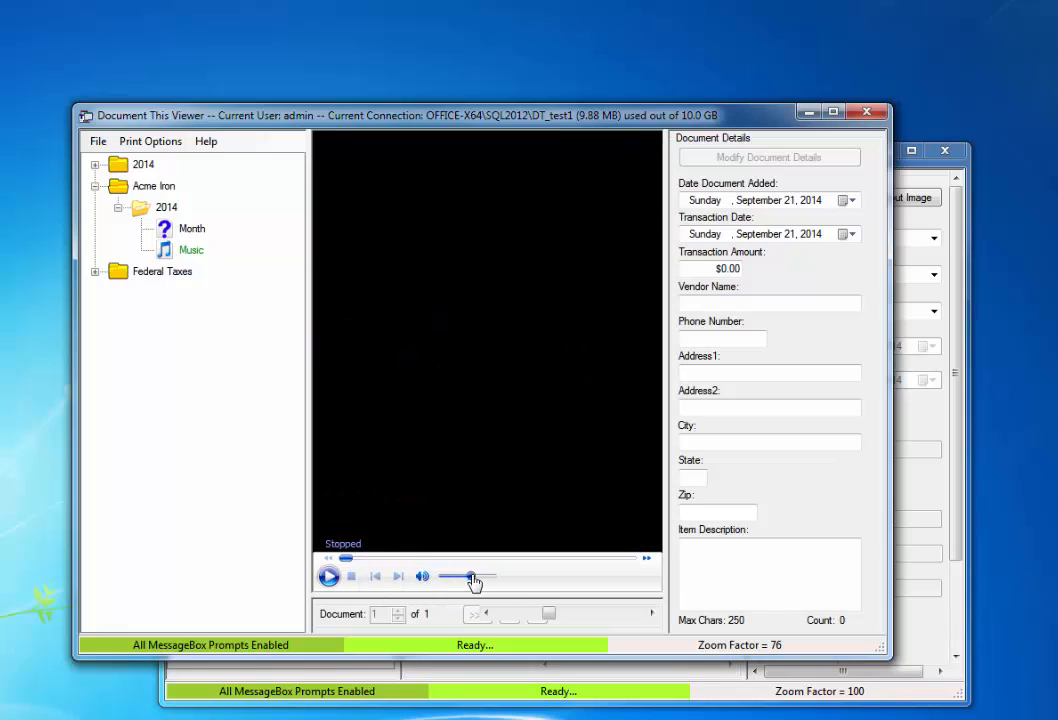
pyautogui.moveTo(474, 582); pyautogui.dragTo(447, 586)
pyautogui.click(328, 577)
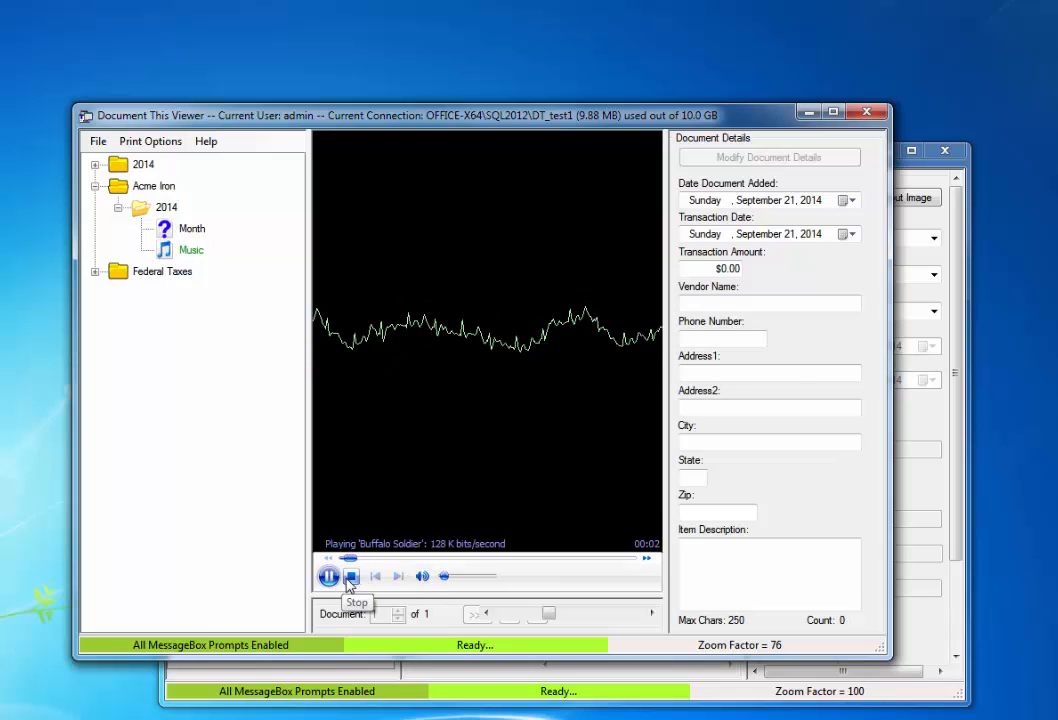
pyautogui.click(350, 578)
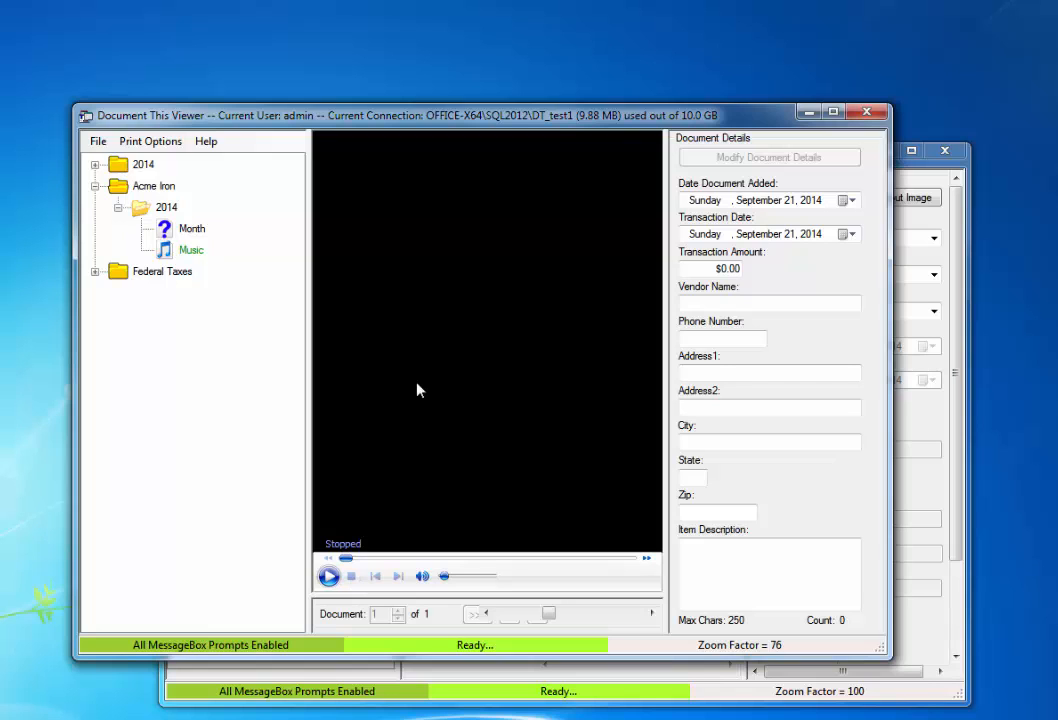
pyautogui.click(945, 220)
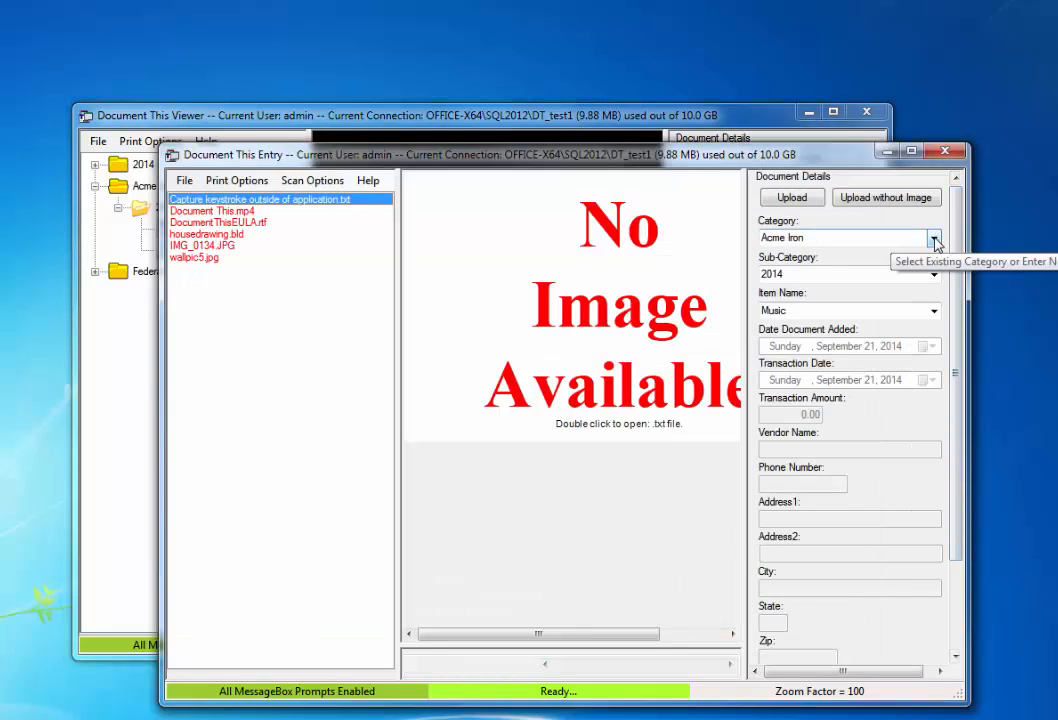
# Step: Set filing details to Federal Taxes › 2014 › Docs and select DocumentThisEULA.rtf
pyautogui.click(935, 241)
pyautogui.click(799, 278)
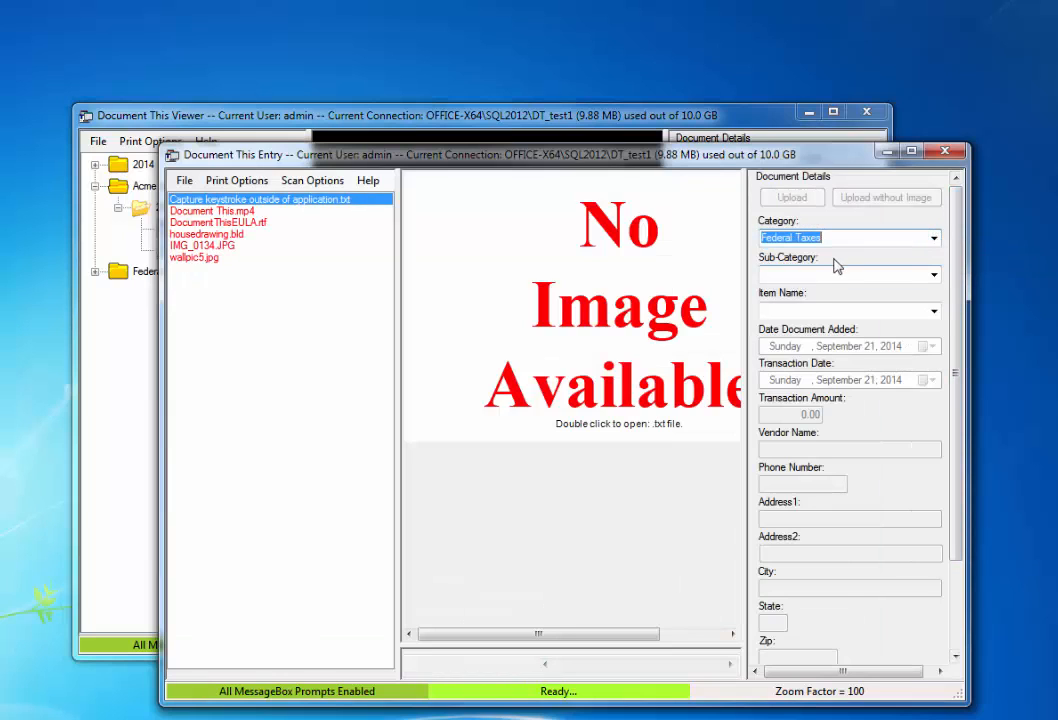
pyautogui.click(932, 275)
pyautogui.click(770, 291)
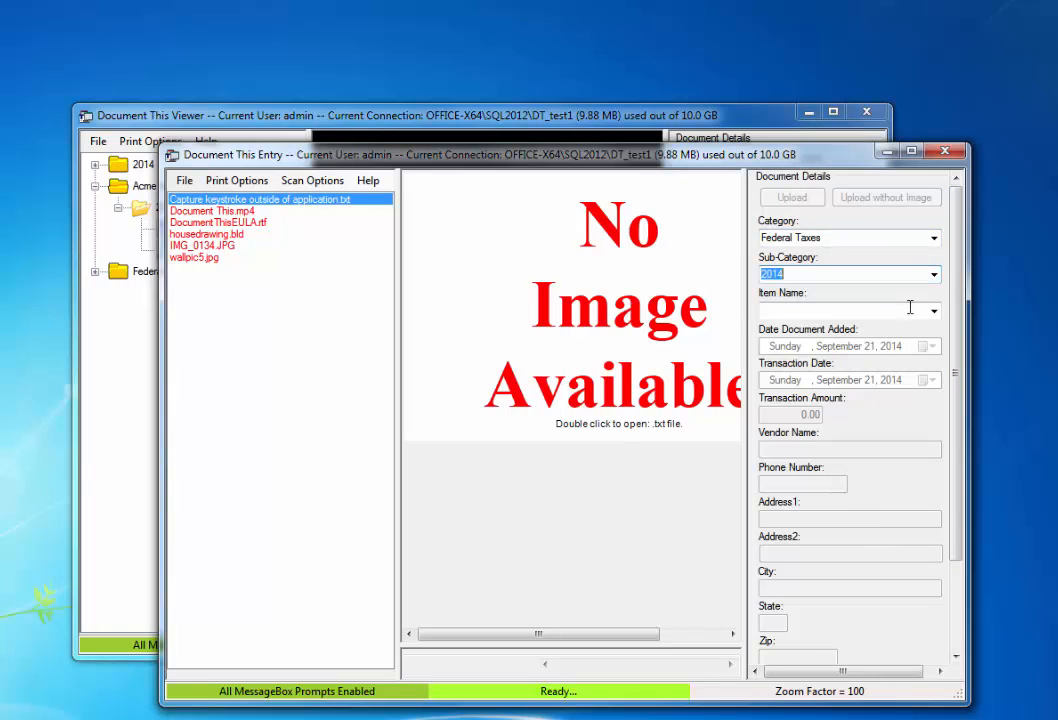
pyautogui.click(933, 311)
pyautogui.click(790, 330)
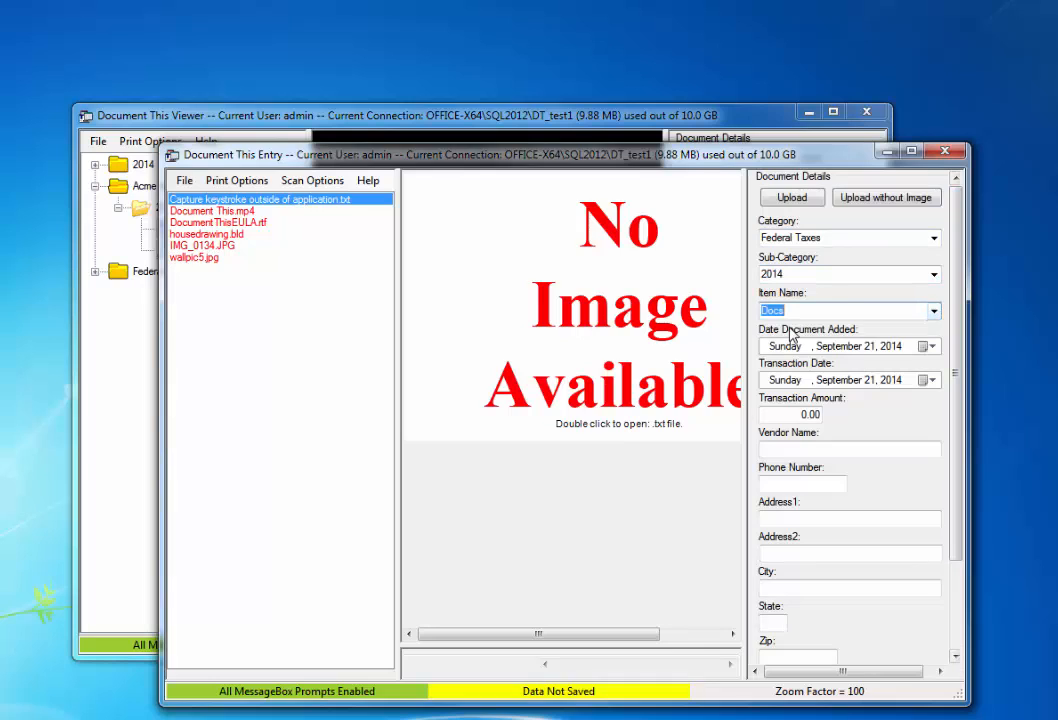
pyautogui.click(230, 223)
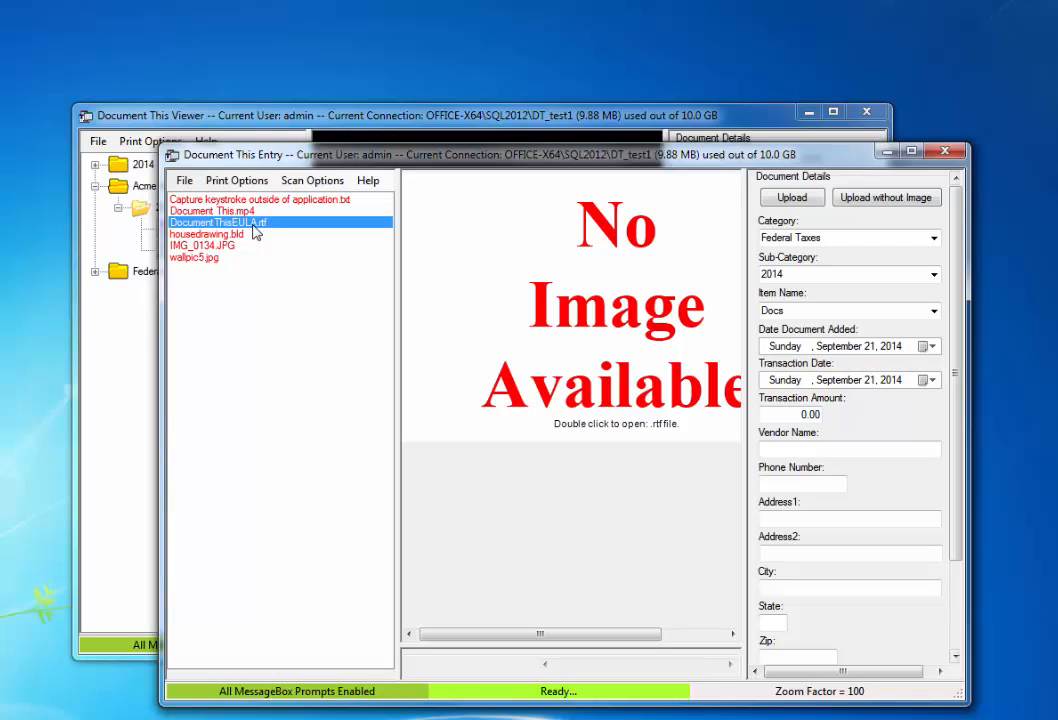
# Step: Open DocumentThisEULA.rtf in Word, add 'New' to the title, and save on closing
pyautogui.doubleClick(254, 229)
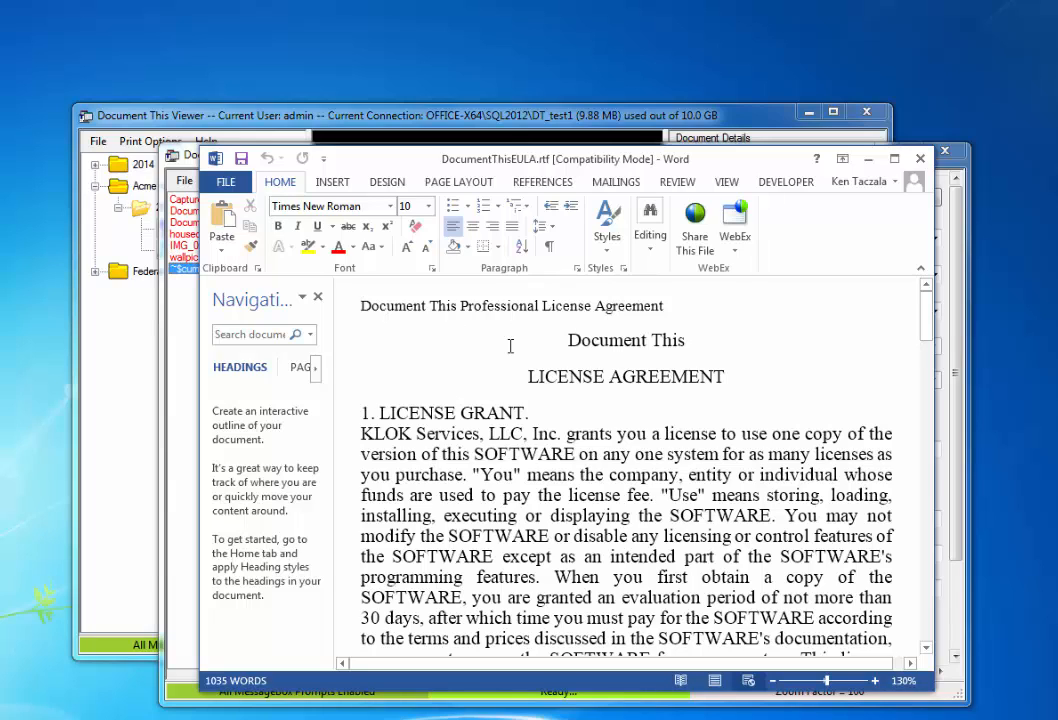
pyautogui.write('New')
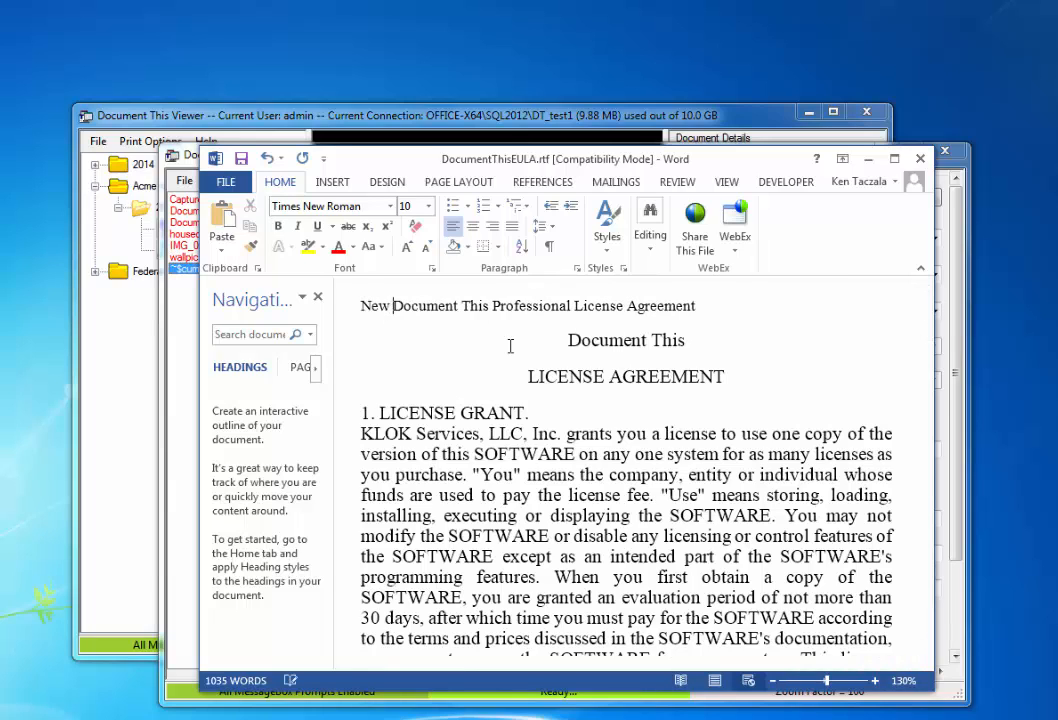
pyautogui.click(920, 163)
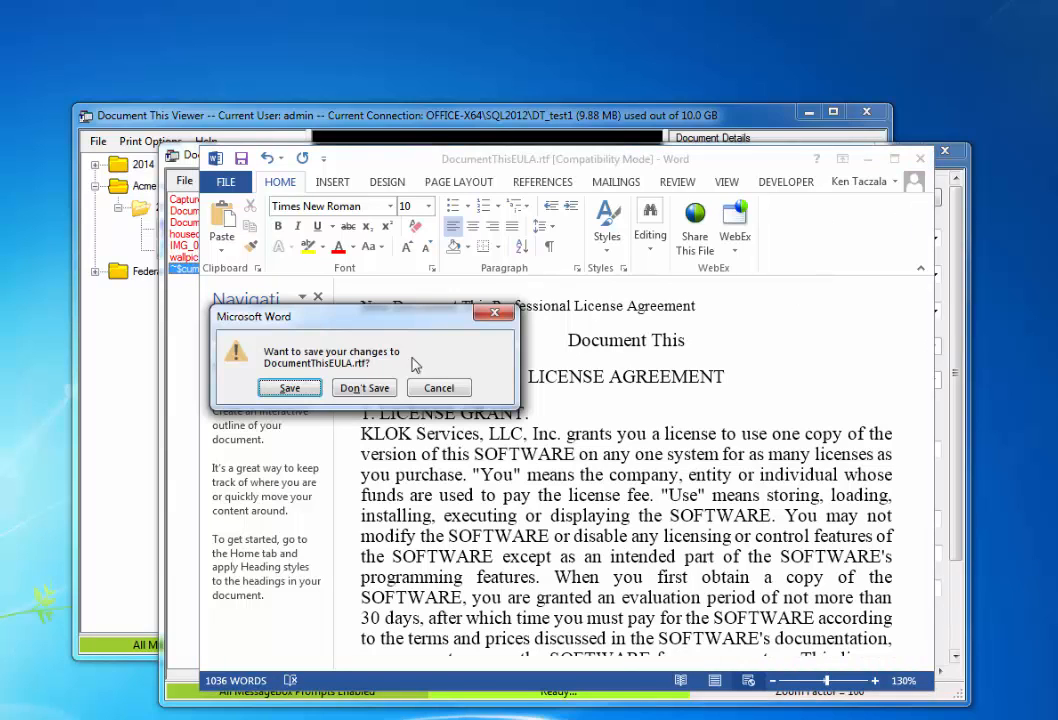
pyautogui.click(304, 391)
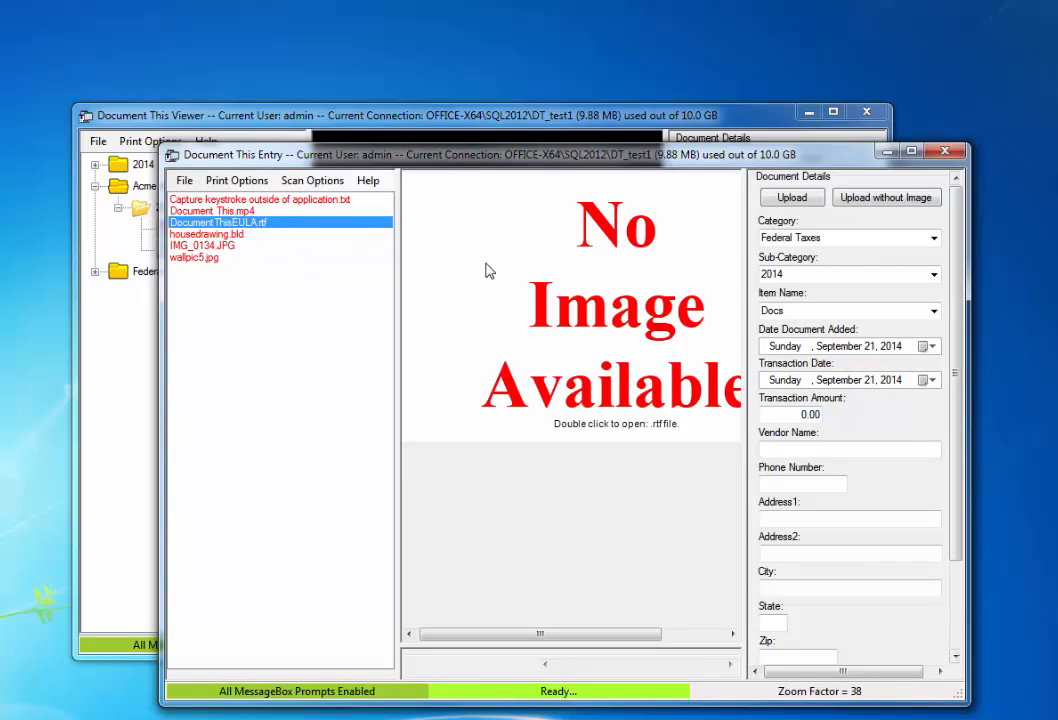
# Step: Reopen the EULA, delete 'New' from the title, and save on closing
pyautogui.doubleClick(238, 226)
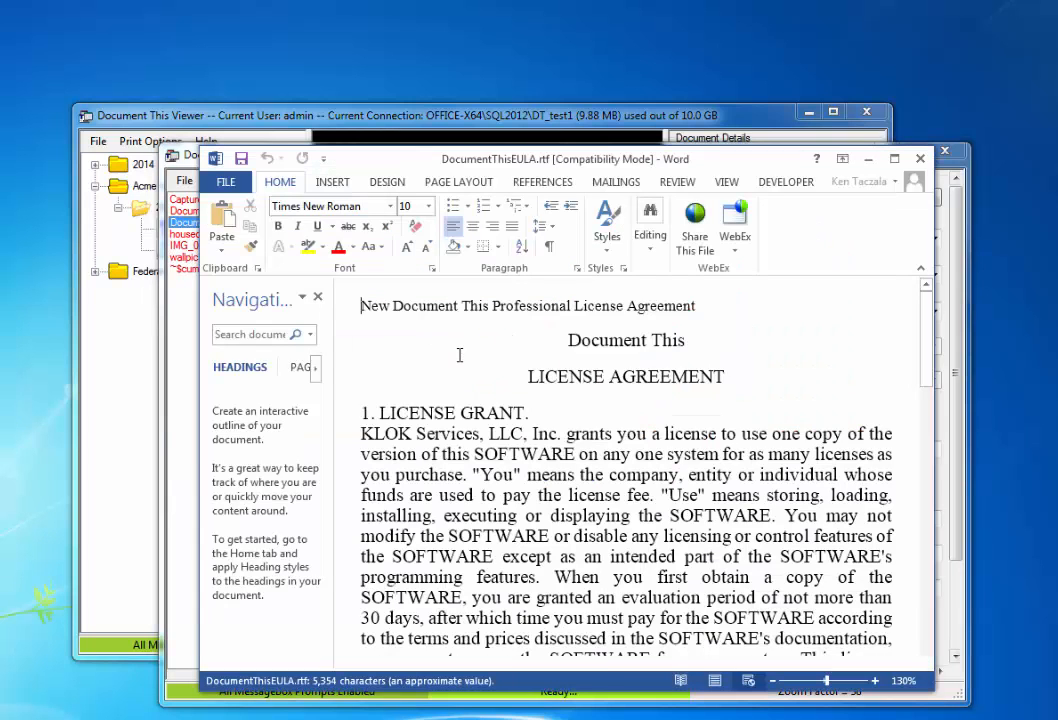
pyautogui.doubleClick(376, 305)
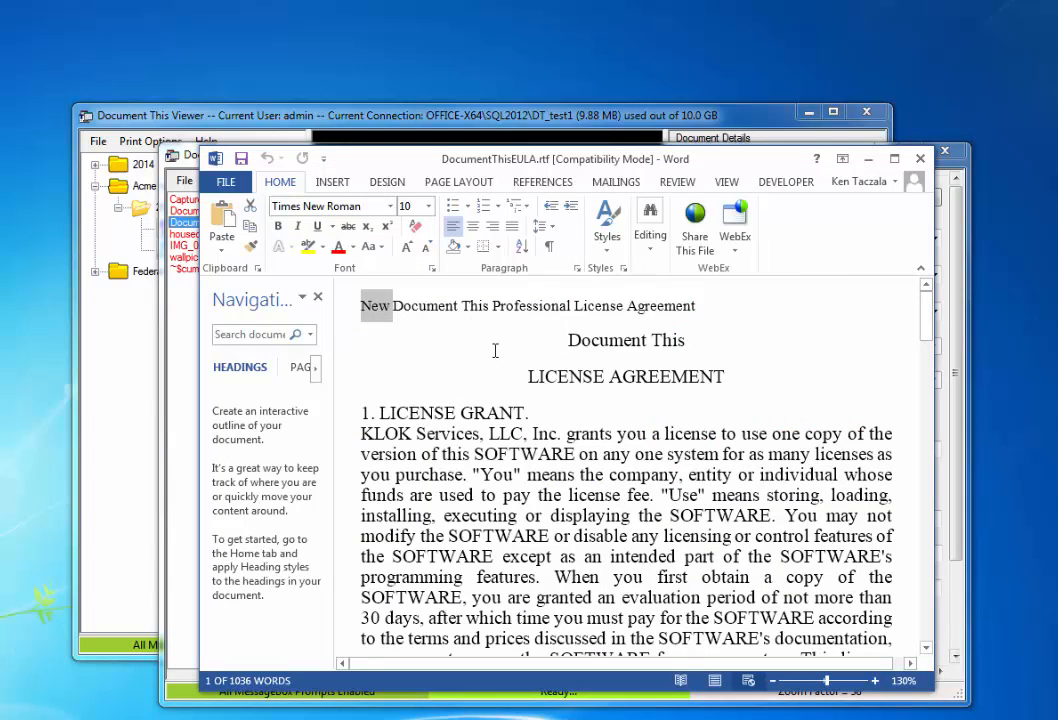
pyautogui.press('Delete')
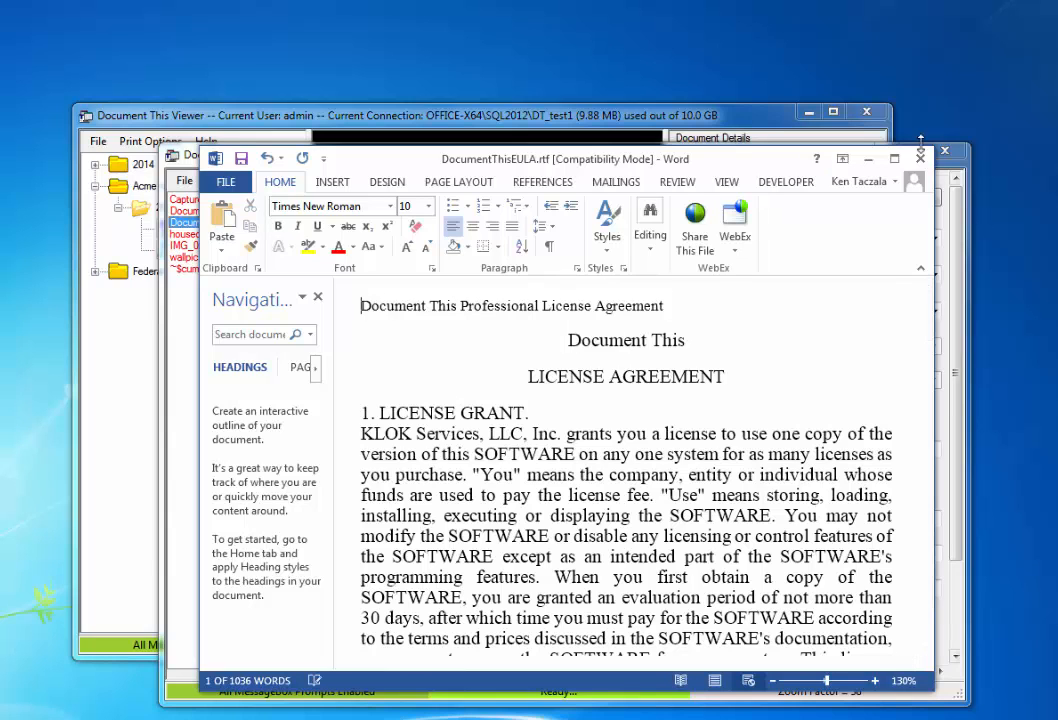
pyautogui.click(920, 158)
pyautogui.click(300, 387)
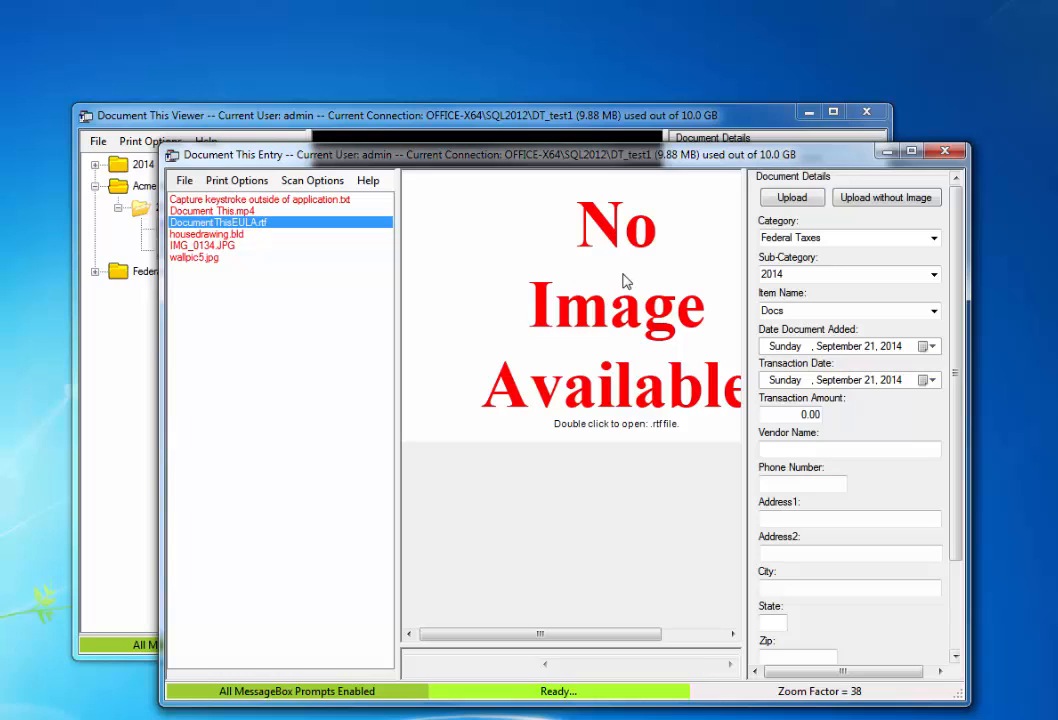
# Step: Preview IMG_0134.JPG and rotate the dog photo 90° clockwise upright
pyautogui.click(229, 247)
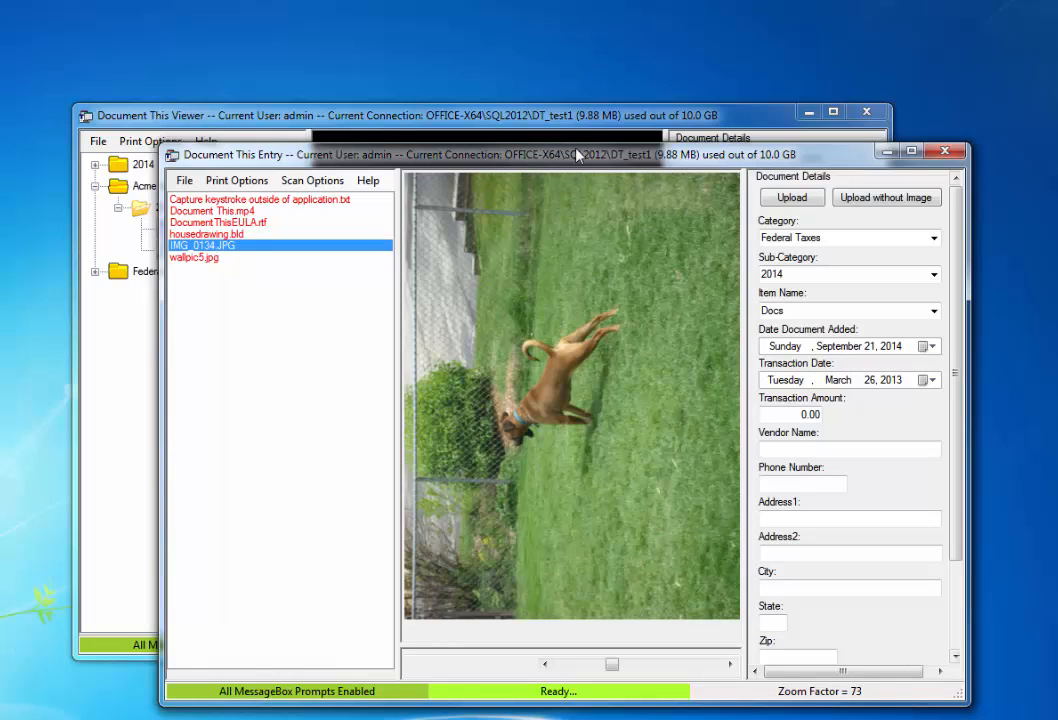
pyautogui.moveTo(570, 160); pyautogui.dragTo(549, 156)
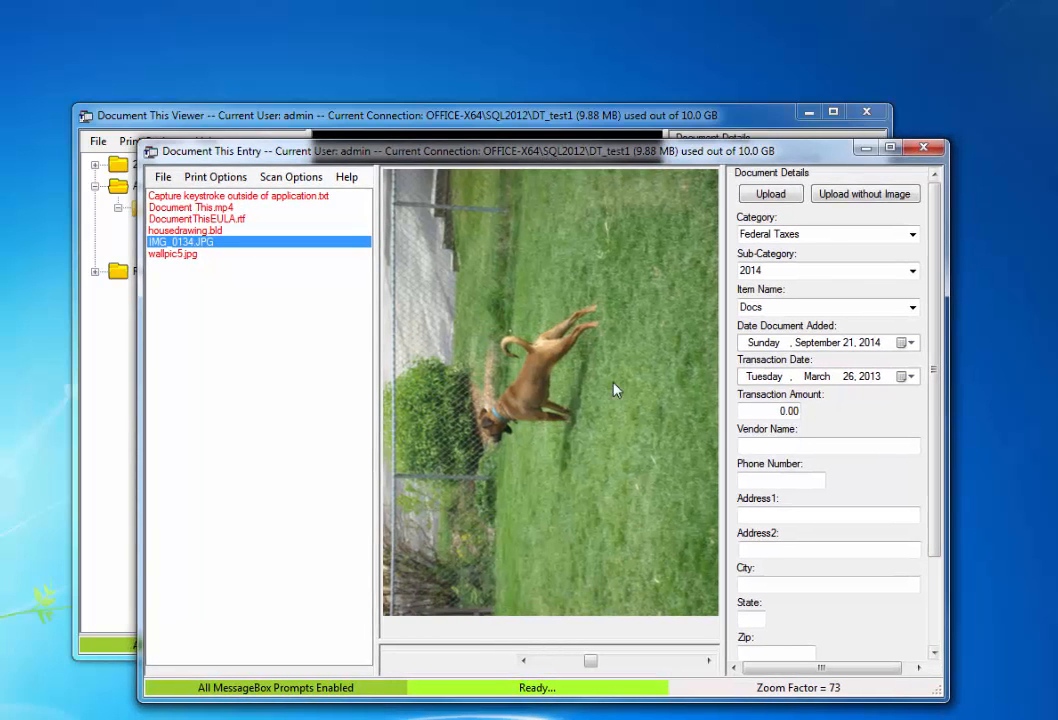
pyautogui.rightClick(531, 375)
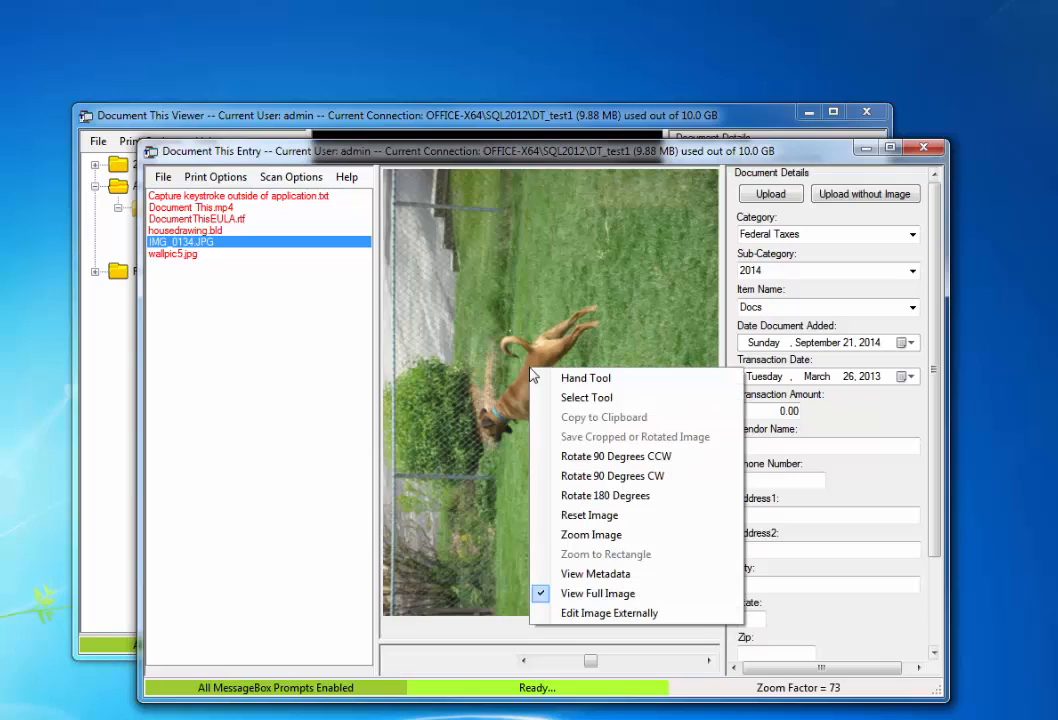
pyautogui.click(657, 478)
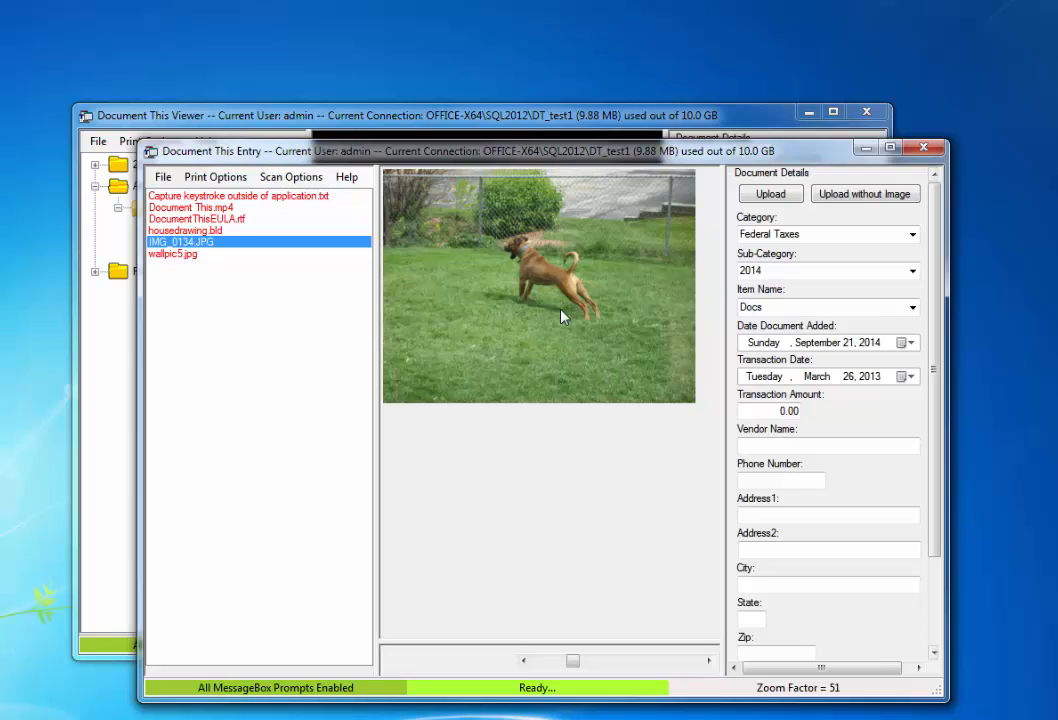
# Step: Save the rotated photo, confirming with Yes, then return to IMG_0134.JPG's image options
pyautogui.rightClick(534, 281)
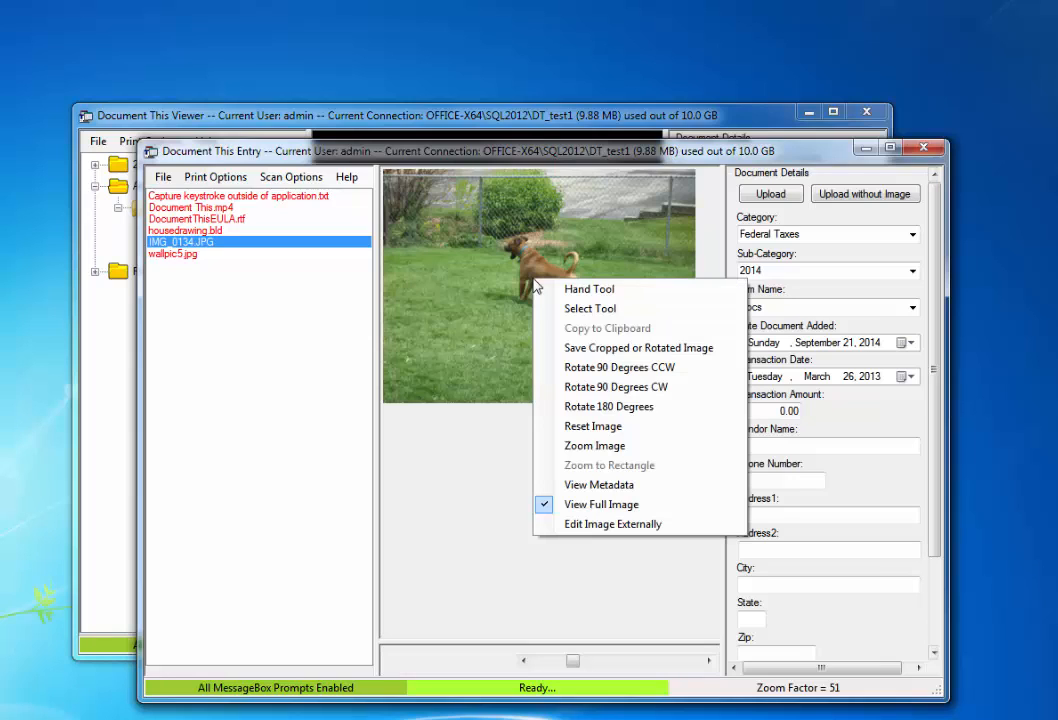
pyautogui.click(670, 350)
pyautogui.click(397, 425)
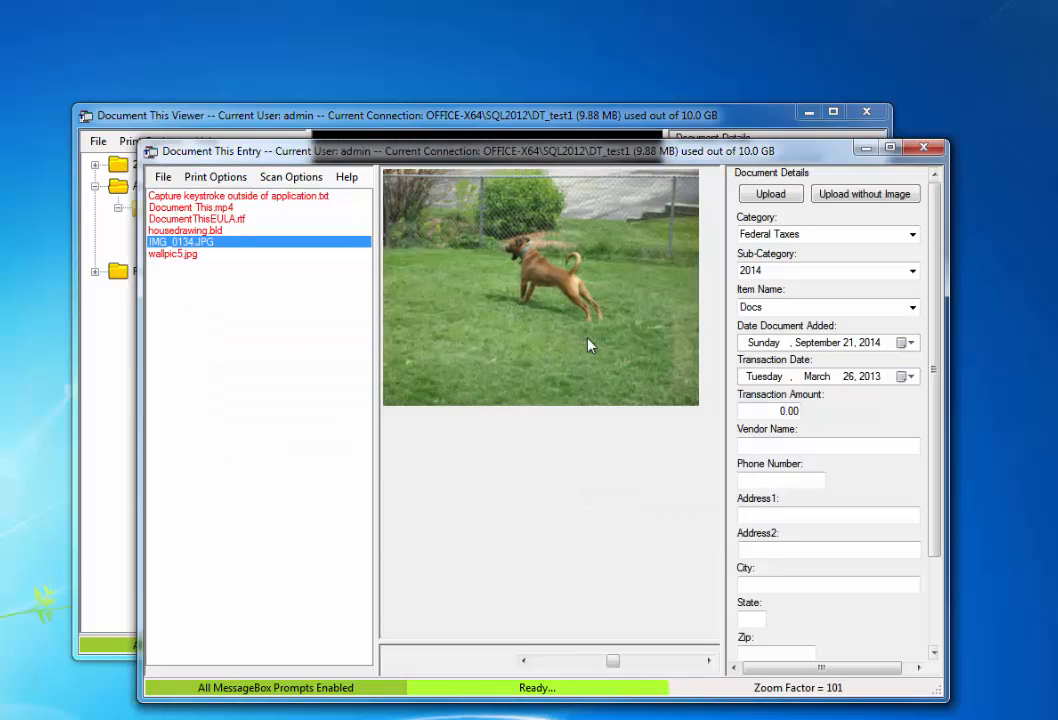
pyautogui.click(218, 230)
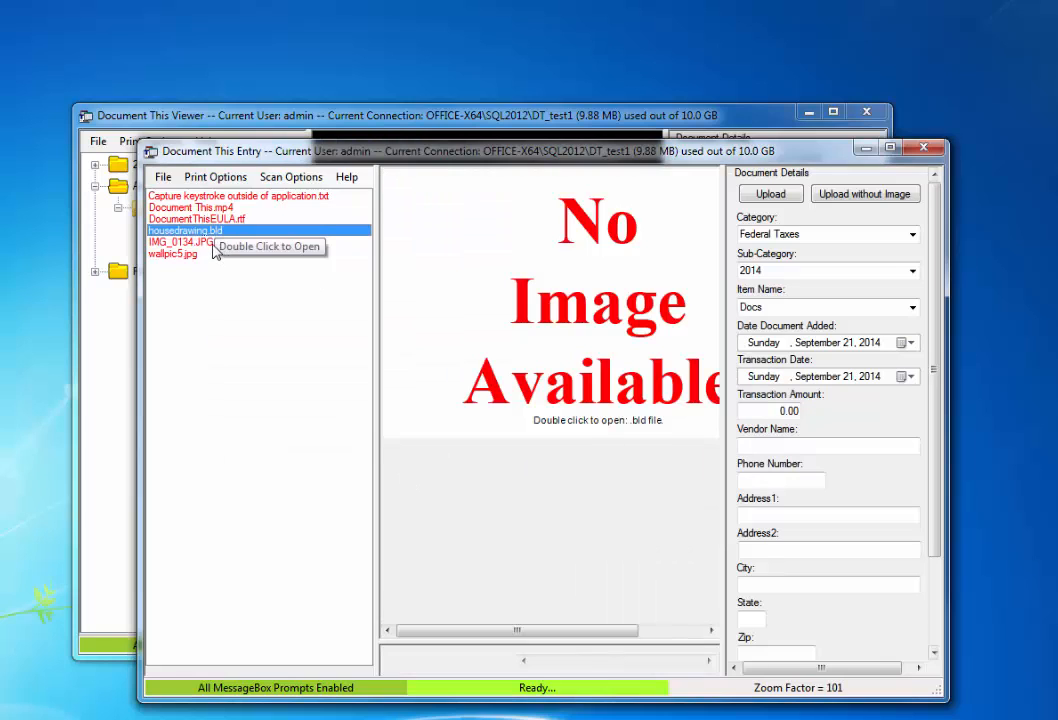
pyautogui.click(212, 243)
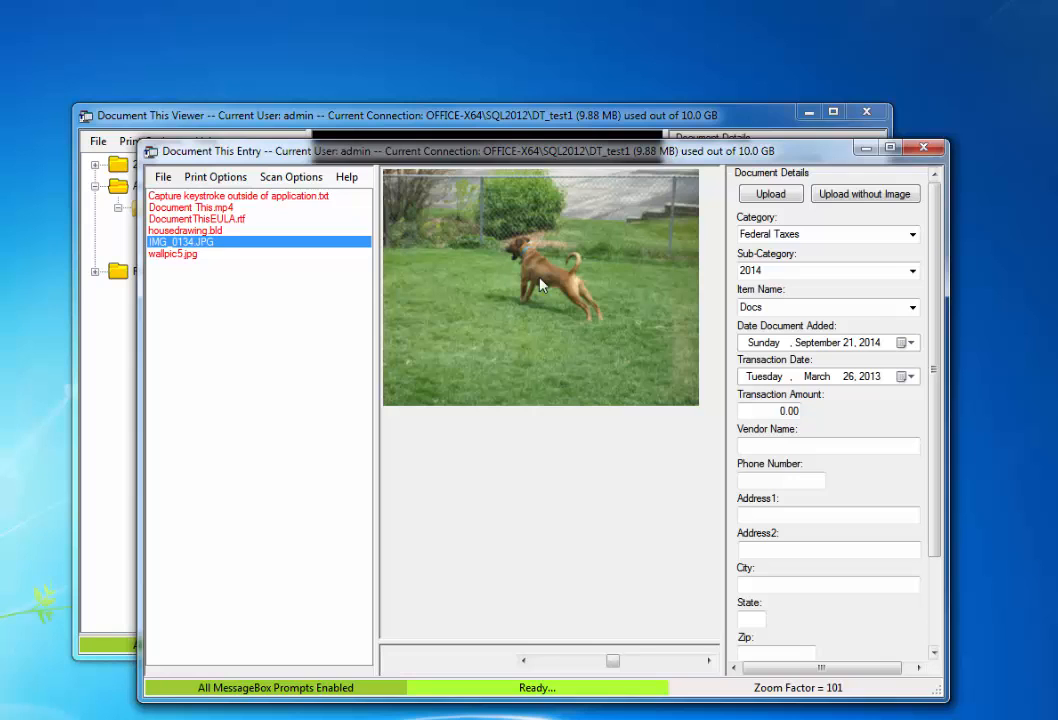
pyautogui.rightClick(540, 285)
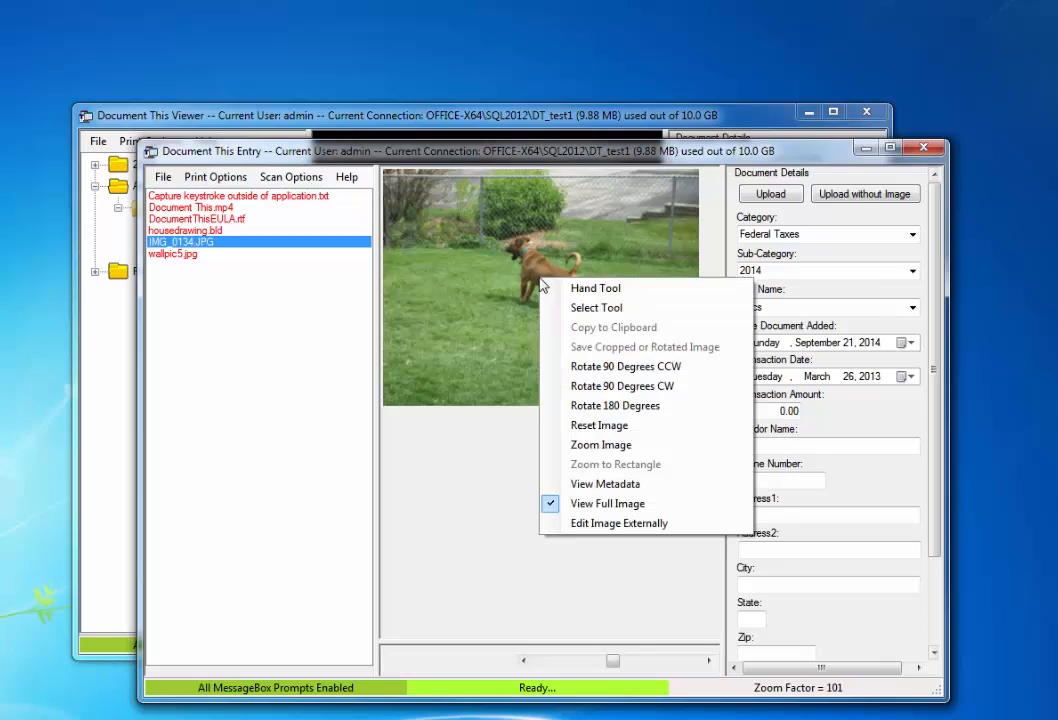
# Step: Open the dog photo in Windows Photo Viewer, rotate it counter-clockwise, and close it
pyautogui.click(622, 523)
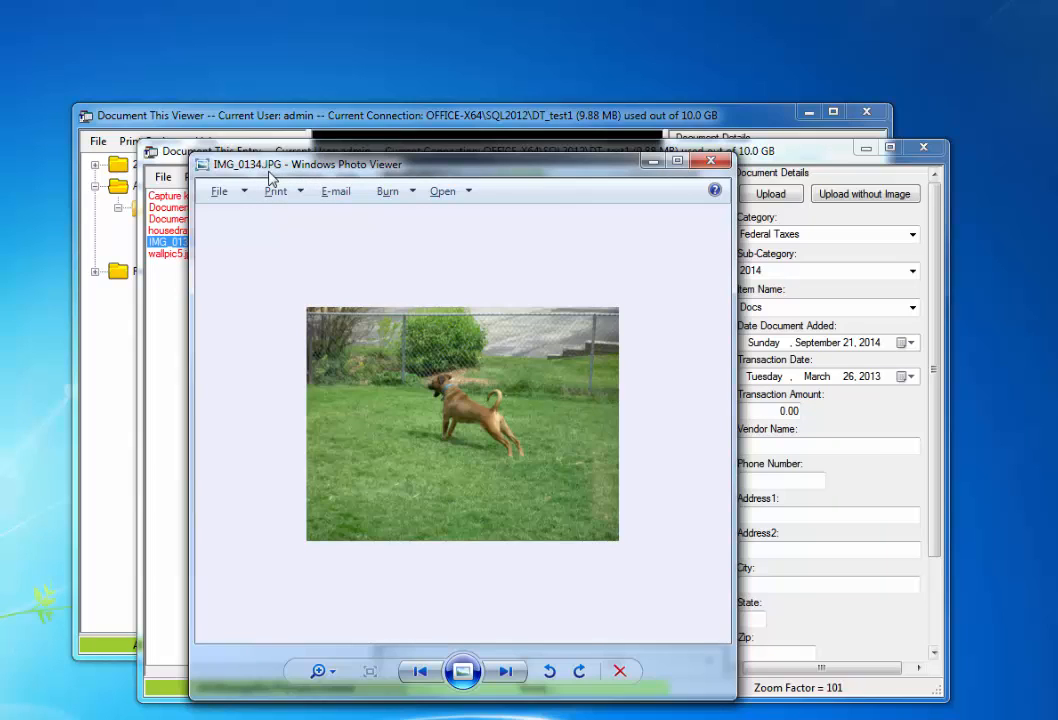
pyautogui.click(549, 671)
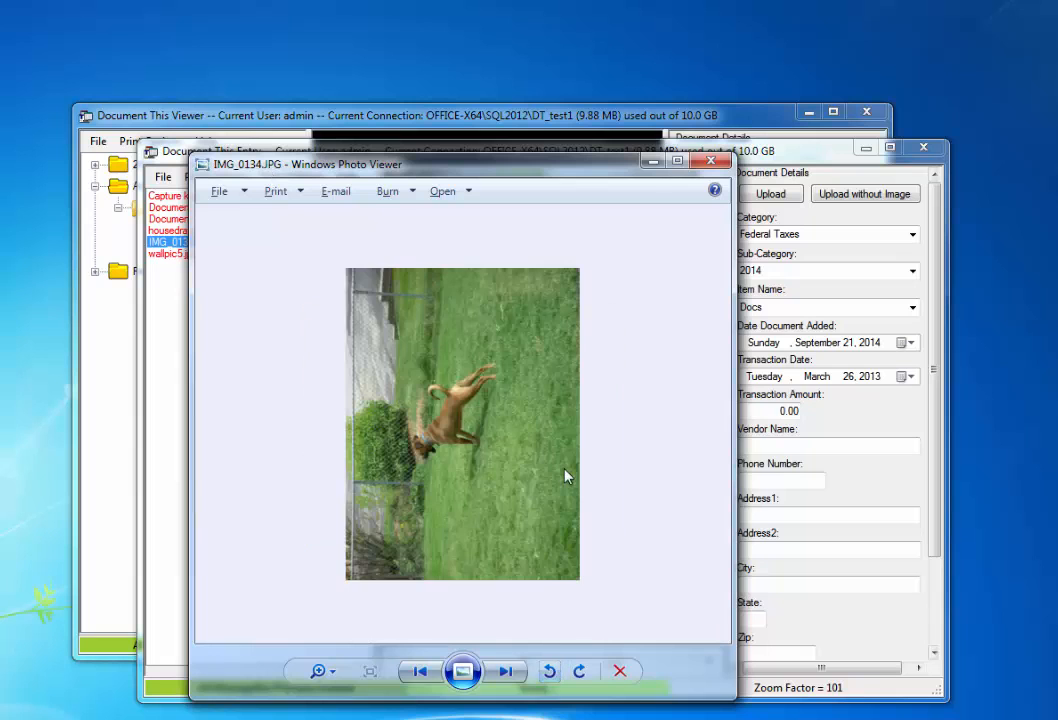
pyautogui.click(712, 163)
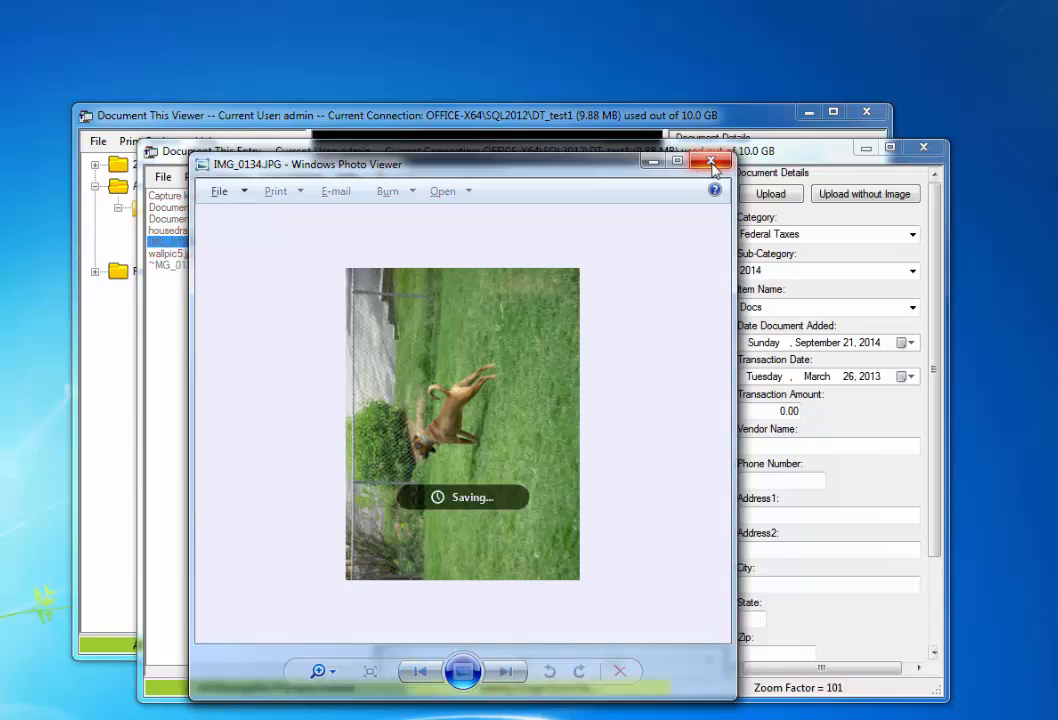
# Step: Rotate the dog photo 90° clockwise and save it, then upload IMG_0134.JPG and wallpic5.jpg
pyautogui.rightClick(545, 371)
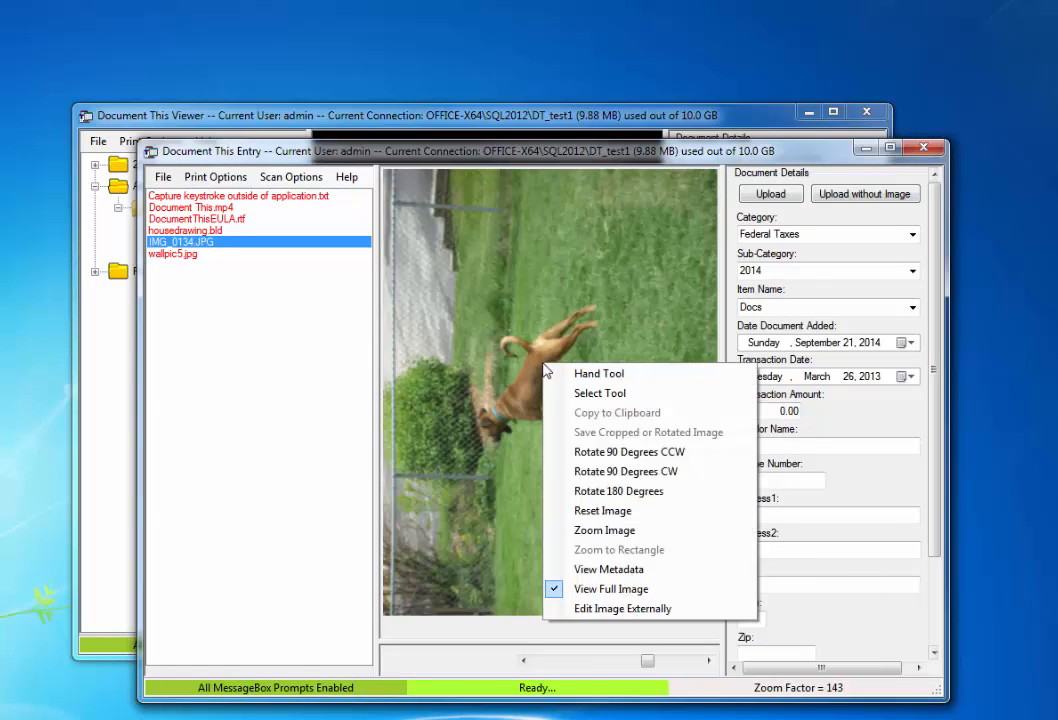
pyautogui.click(661, 472)
pyautogui.rightClick(556, 280)
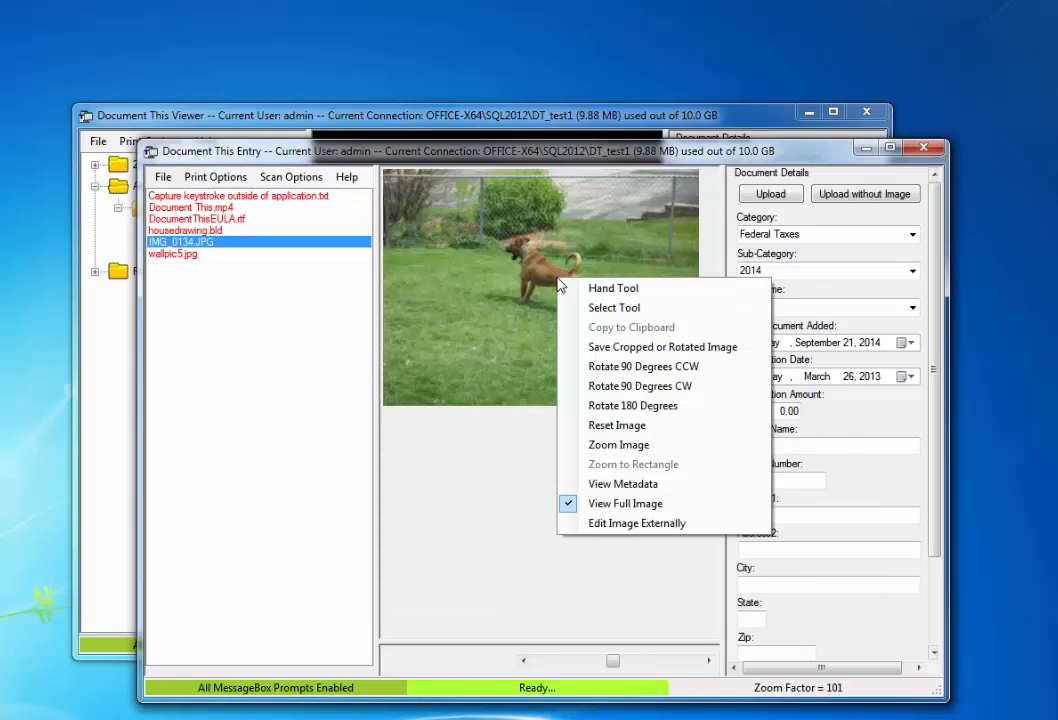
pyautogui.click(617, 347)
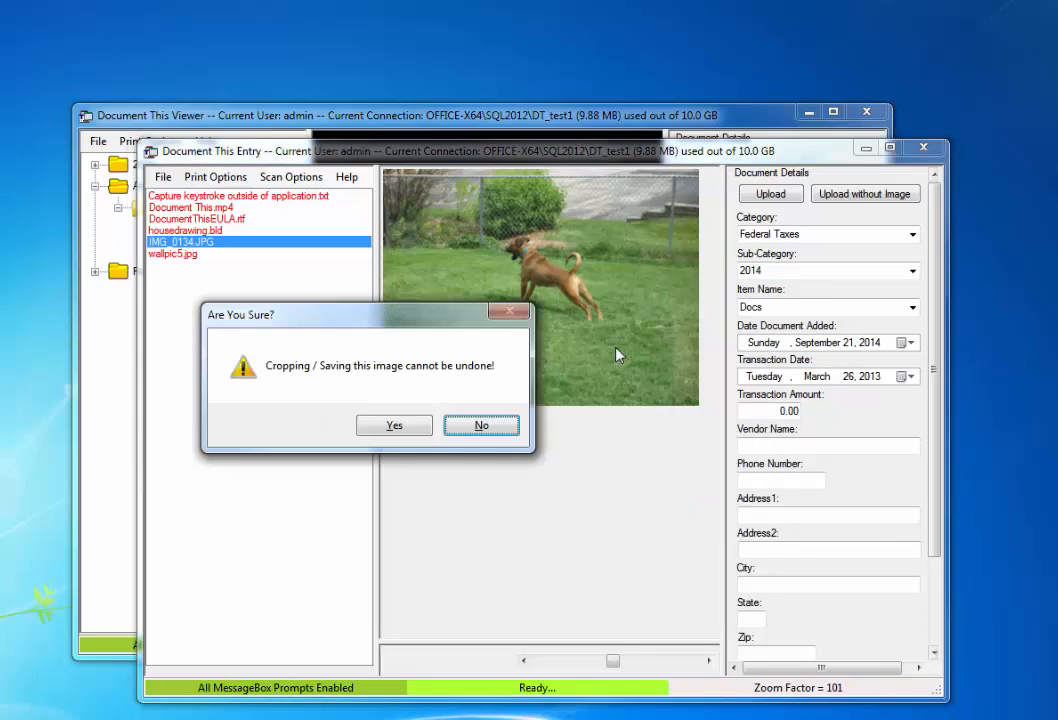
pyautogui.click(420, 423)
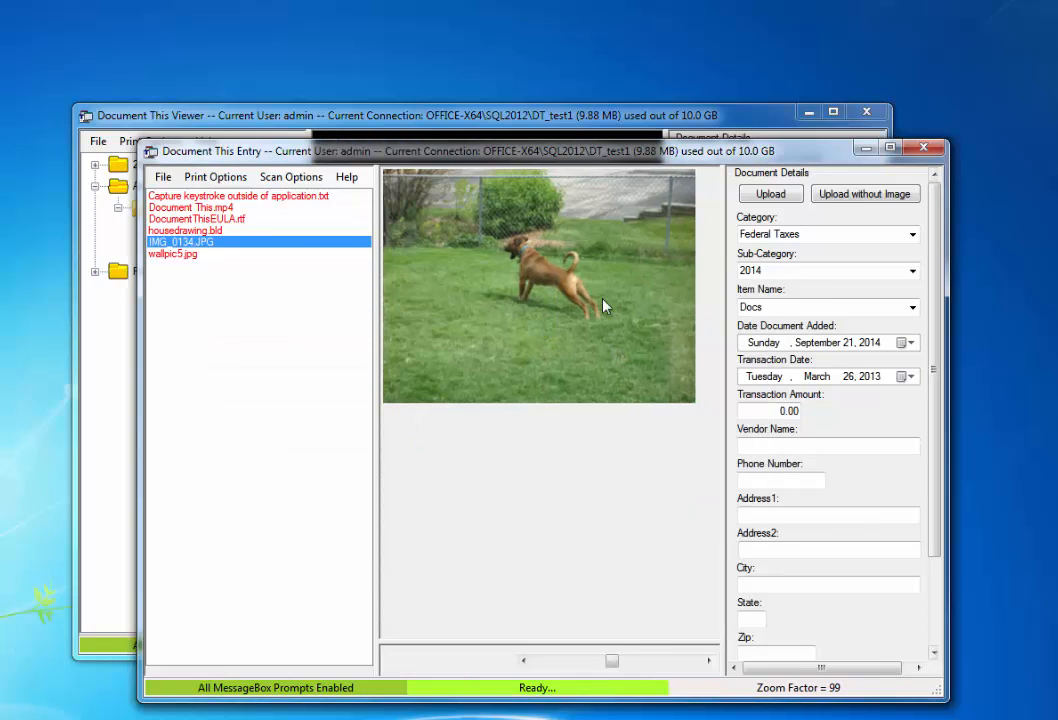
pyautogui.click(774, 196)
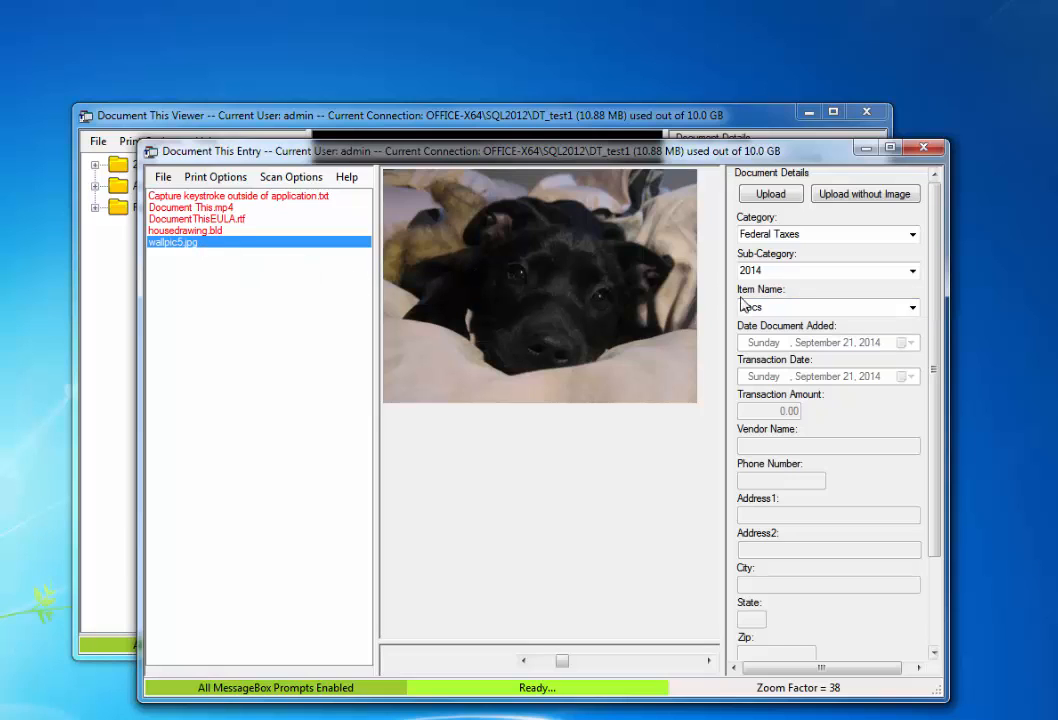
pyautogui.click(778, 191)
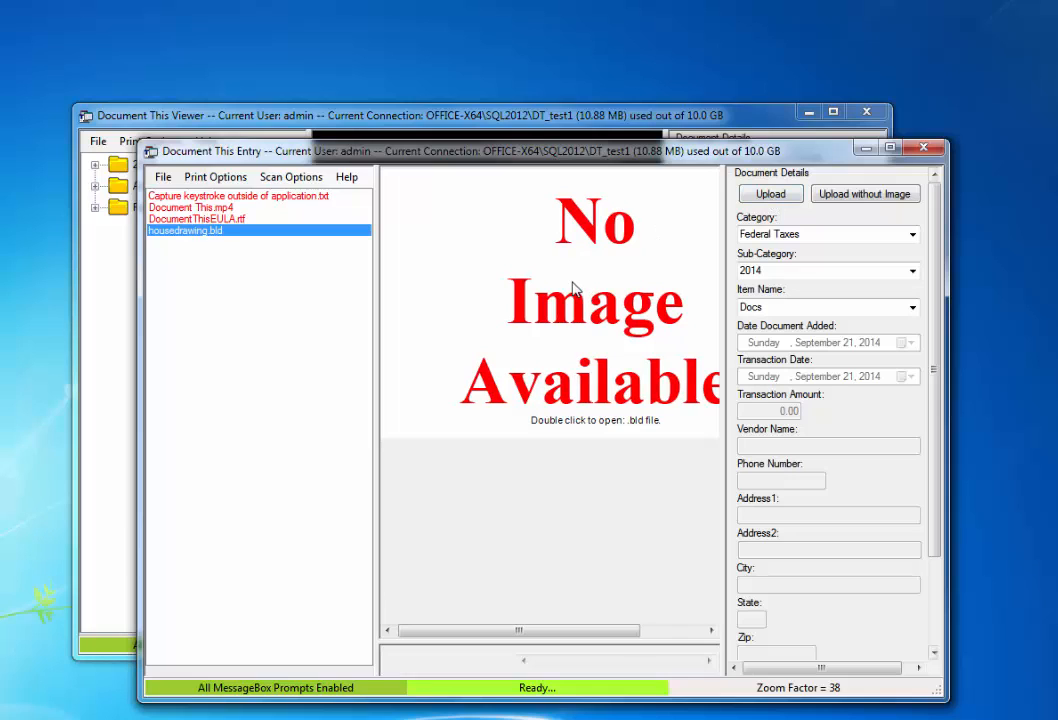
pyautogui.doubleClick(224, 232)
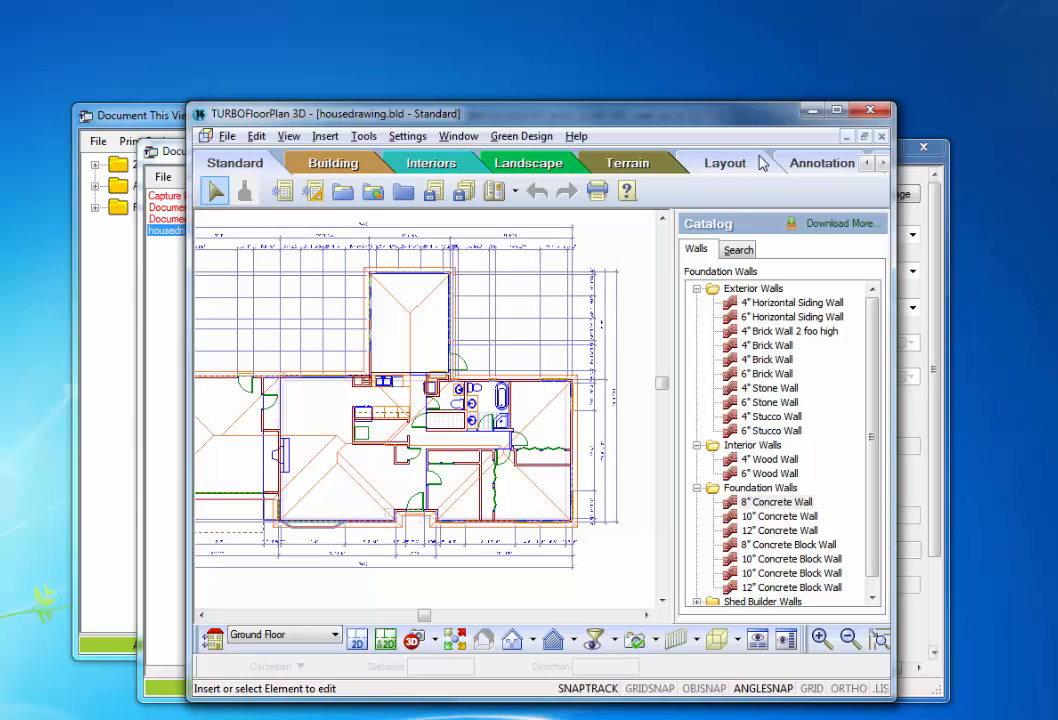
pyautogui.click(880, 118)
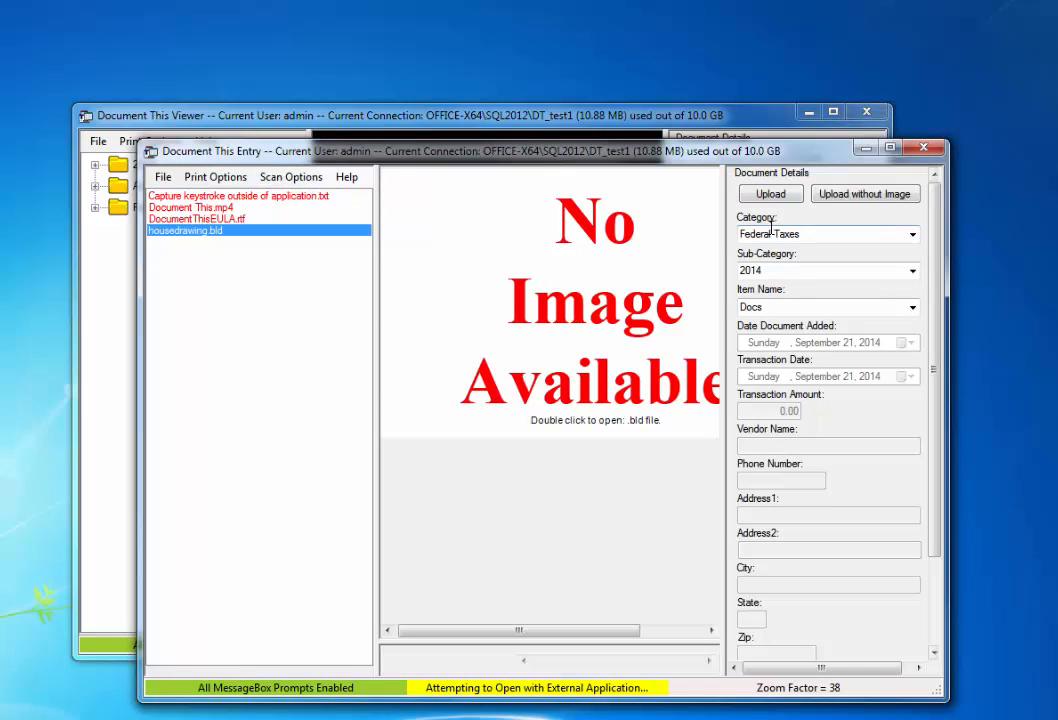
# Step: Upload housedrawing.bld, then play Document This.mp4 and close the video player
pyautogui.click(771, 196)
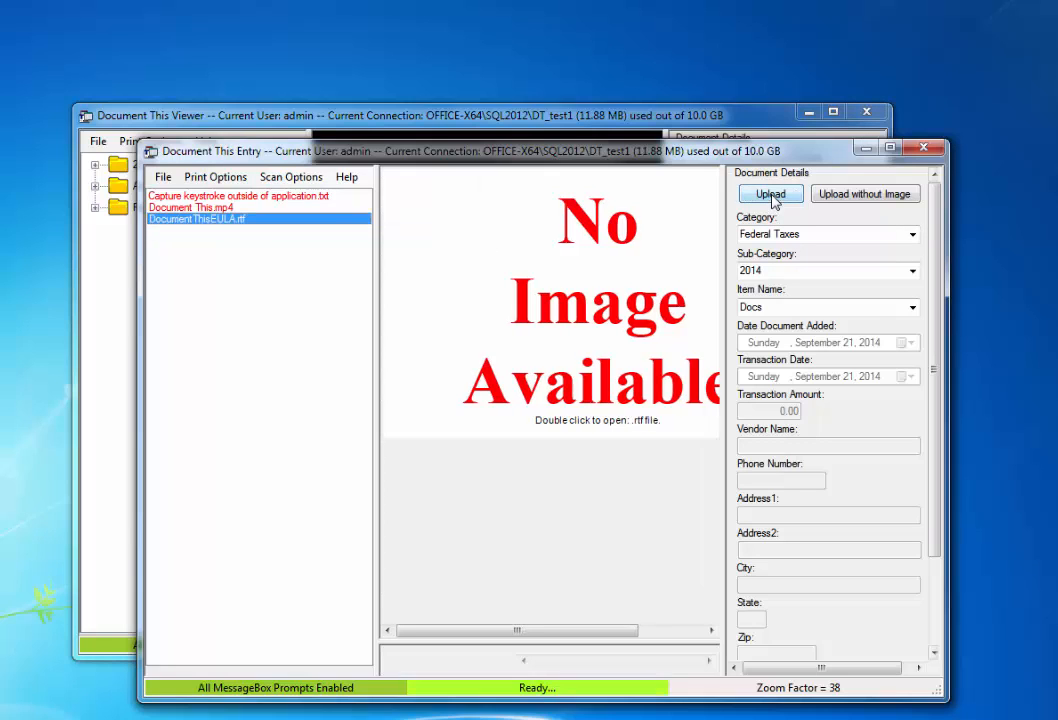
pyautogui.click(290, 208)
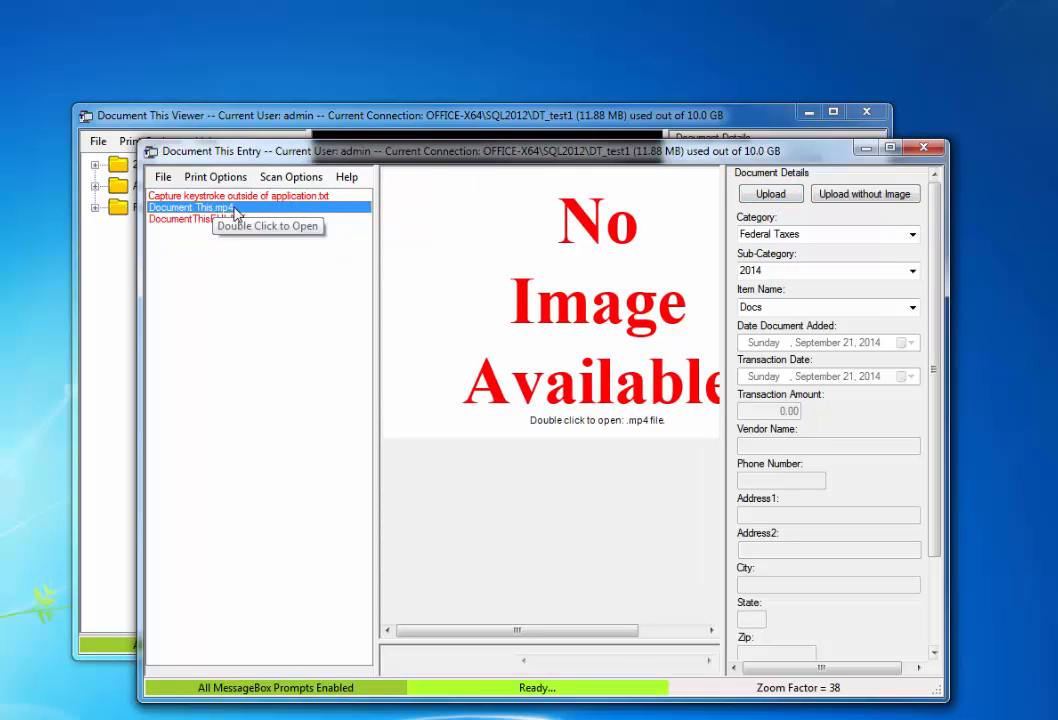
pyautogui.doubleClick(234, 208)
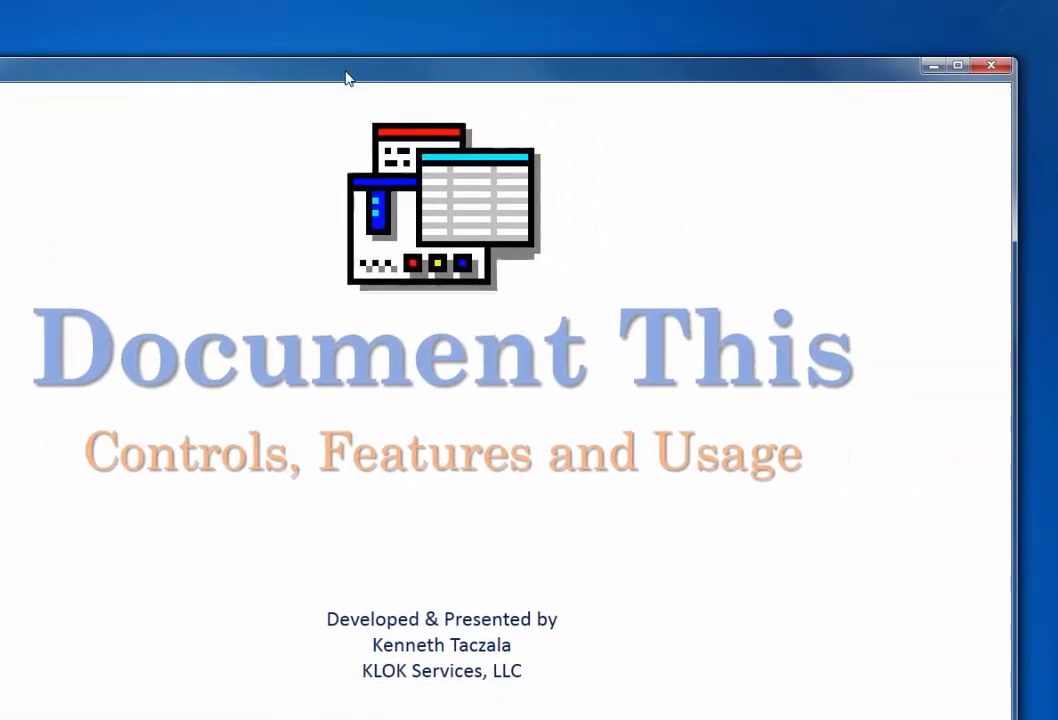
pyautogui.moveTo(1017, 60); pyautogui.dragTo(457, 186)
pyautogui.moveTo(274, 197); pyautogui.dragTo(560, 164)
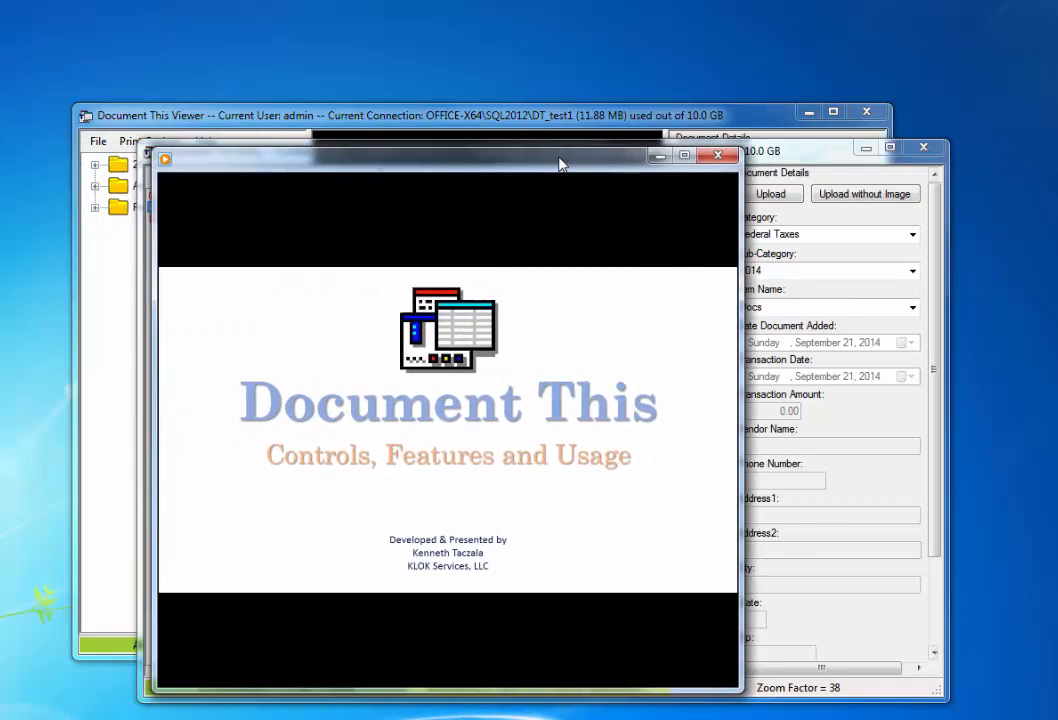
pyautogui.click(720, 155)
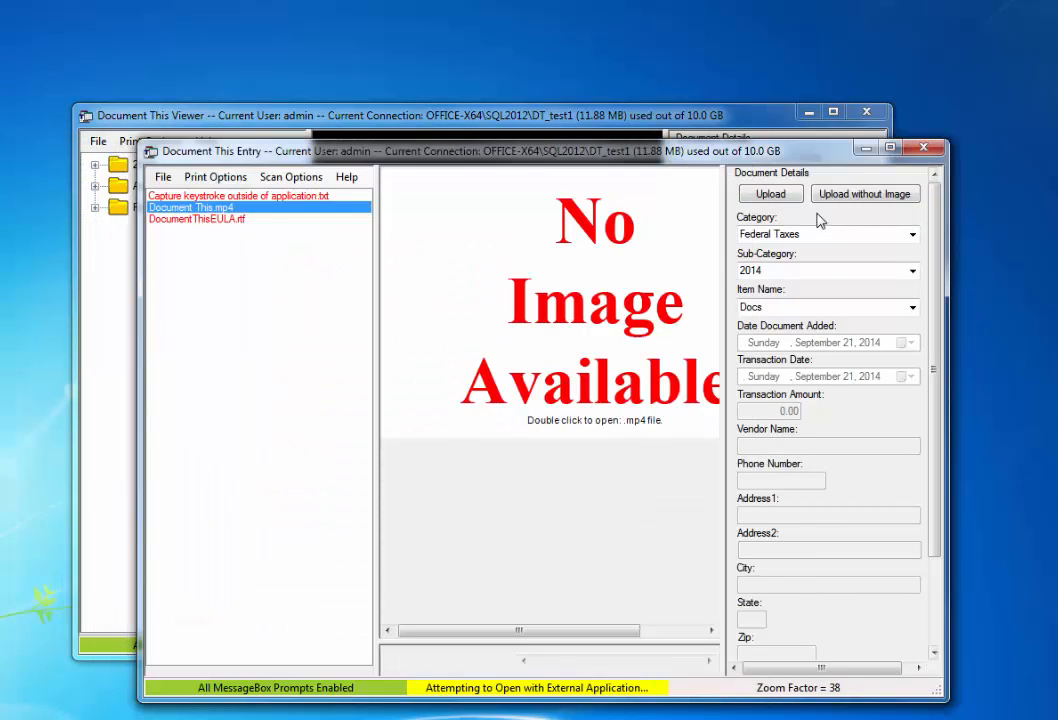
# Step: Upload Document This.mp4 as Month under Acme Iron › 2014 and close the Entry window
pyautogui.click(911, 235)
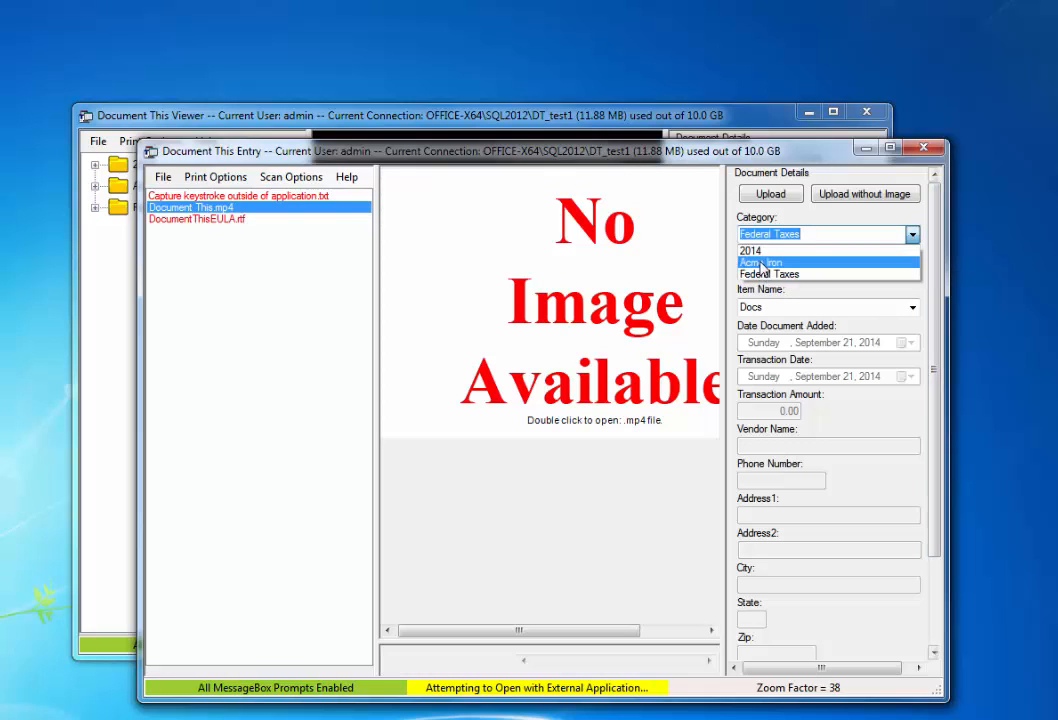
pyautogui.click(764, 263)
pyautogui.click(912, 271)
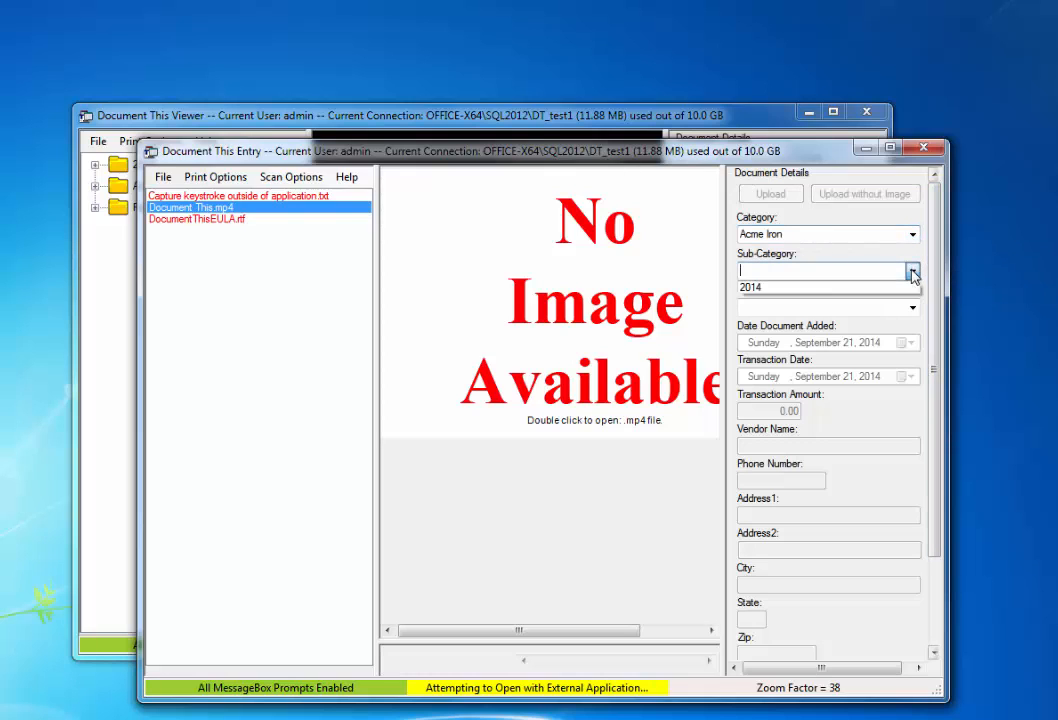
pyautogui.click(790, 288)
pyautogui.click(912, 307)
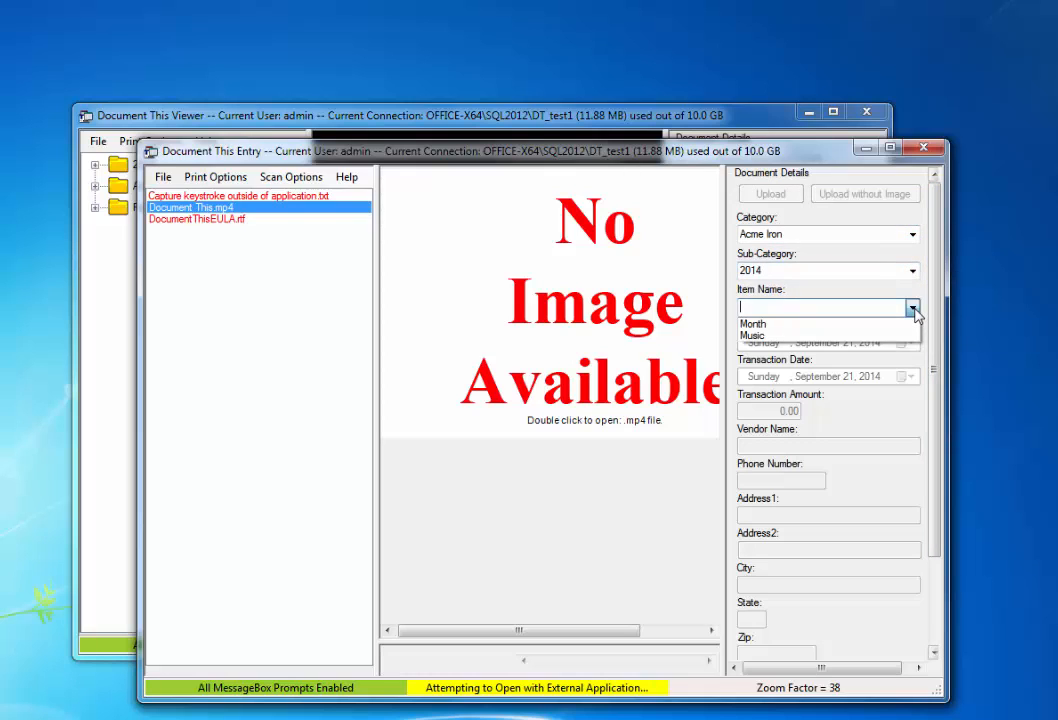
pyautogui.click(765, 324)
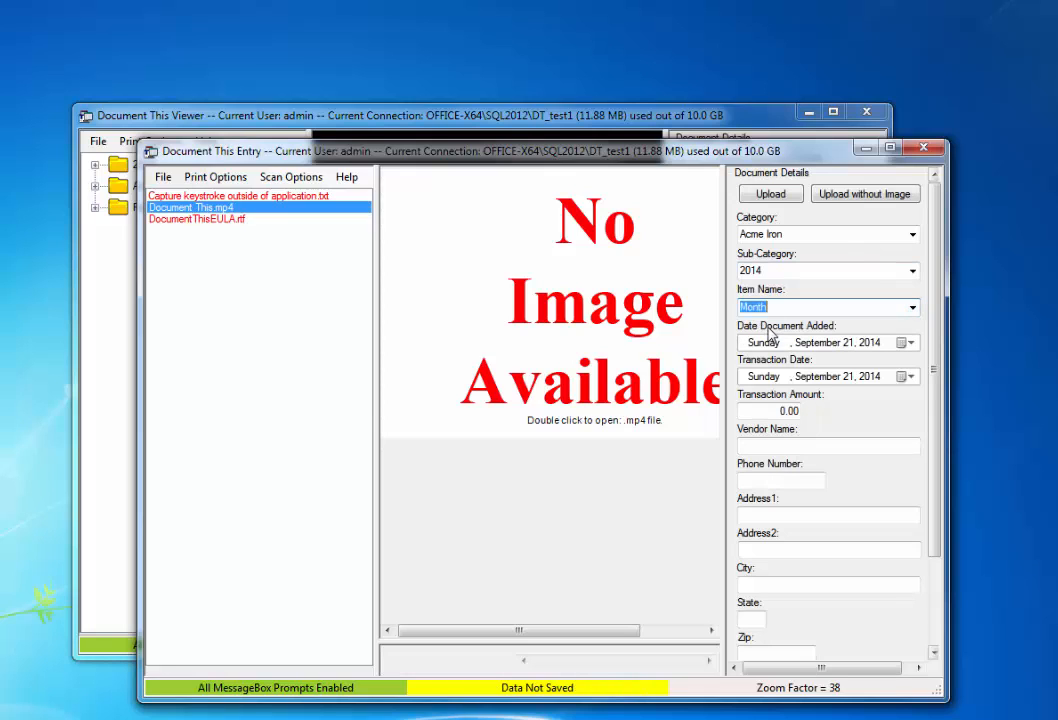
pyautogui.click(776, 193)
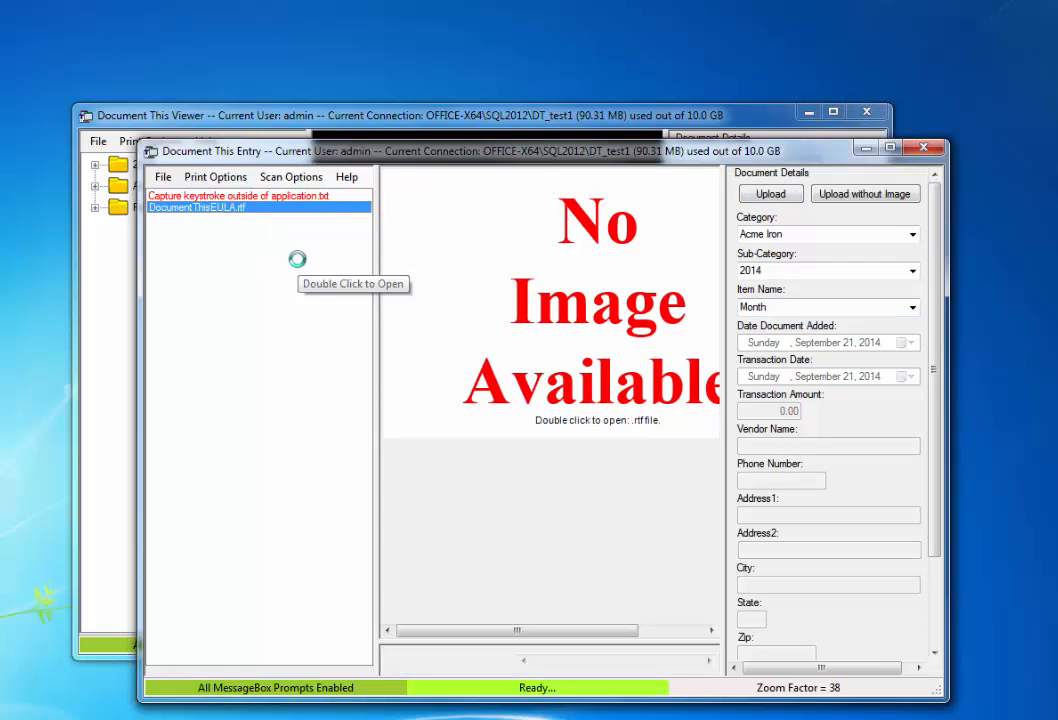
pyautogui.click(923, 149)
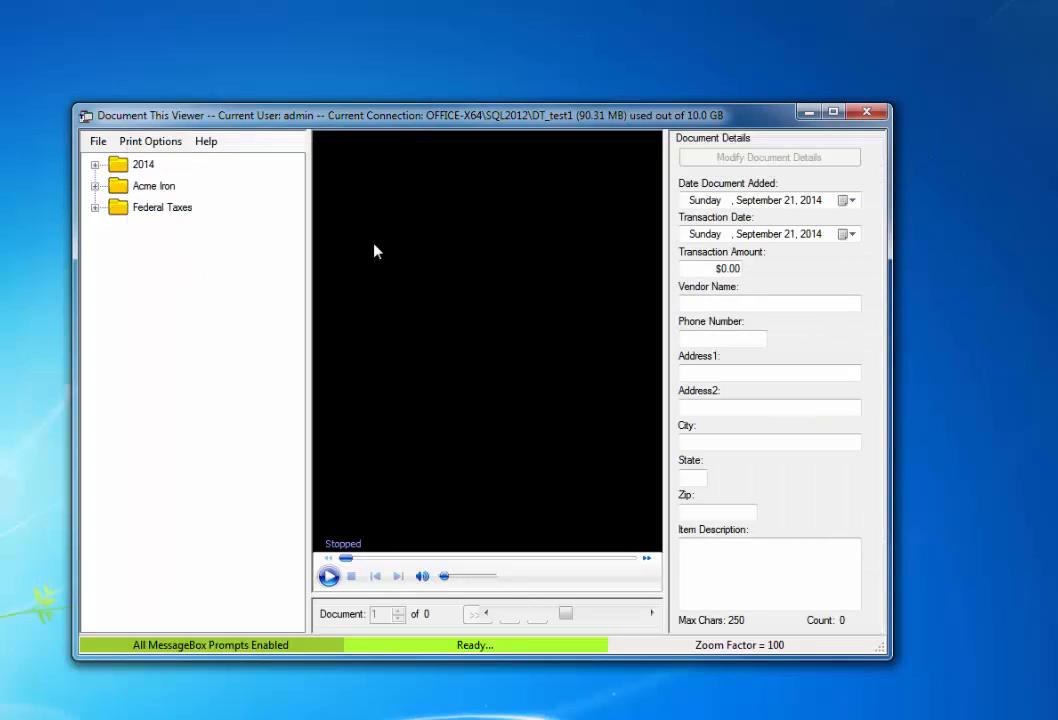
# Step: Expand 2014's Feb and Jan folders, previewing the Feb item and the January PDF
pyautogui.click(94, 165)
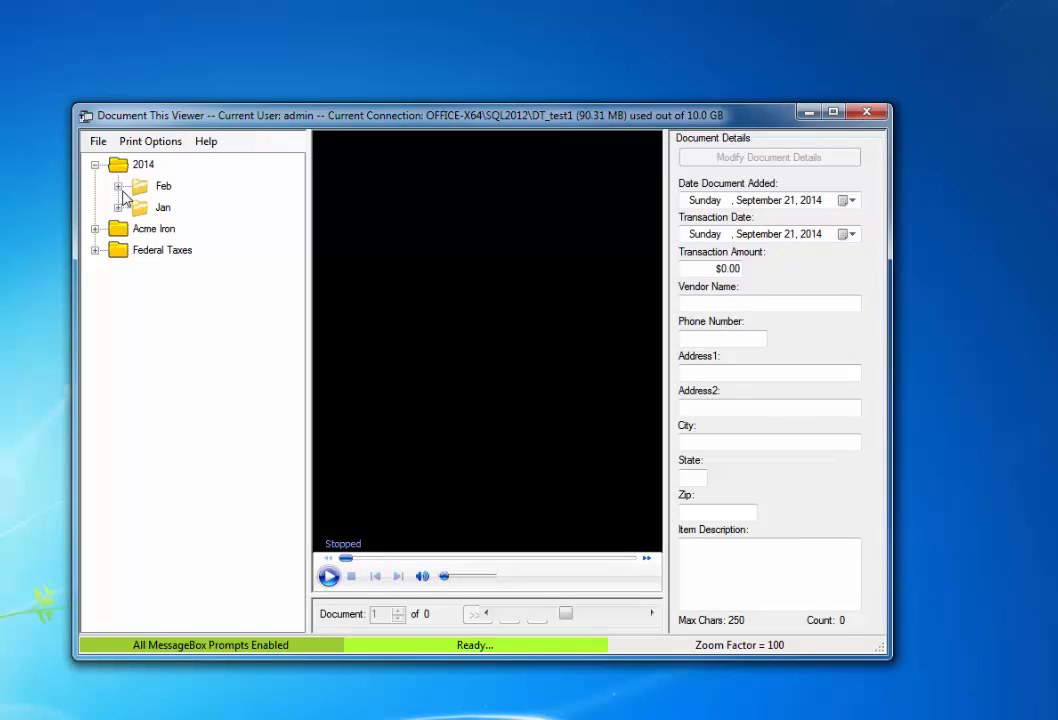
pyautogui.click(118, 187)
pyautogui.click(186, 208)
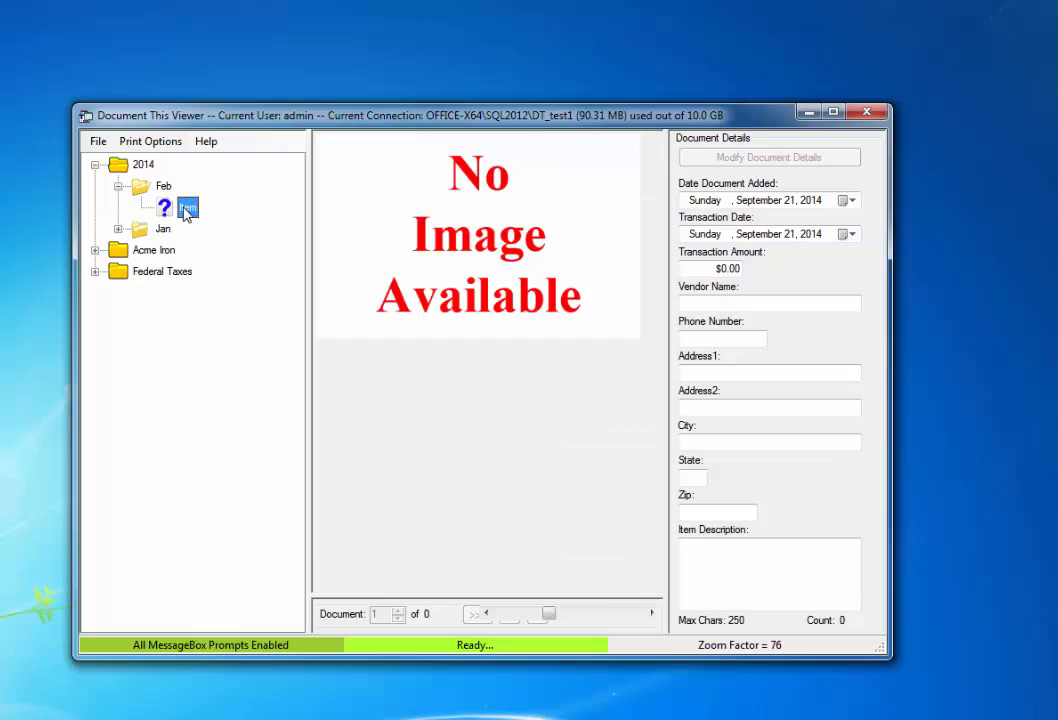
pyautogui.click(118, 229)
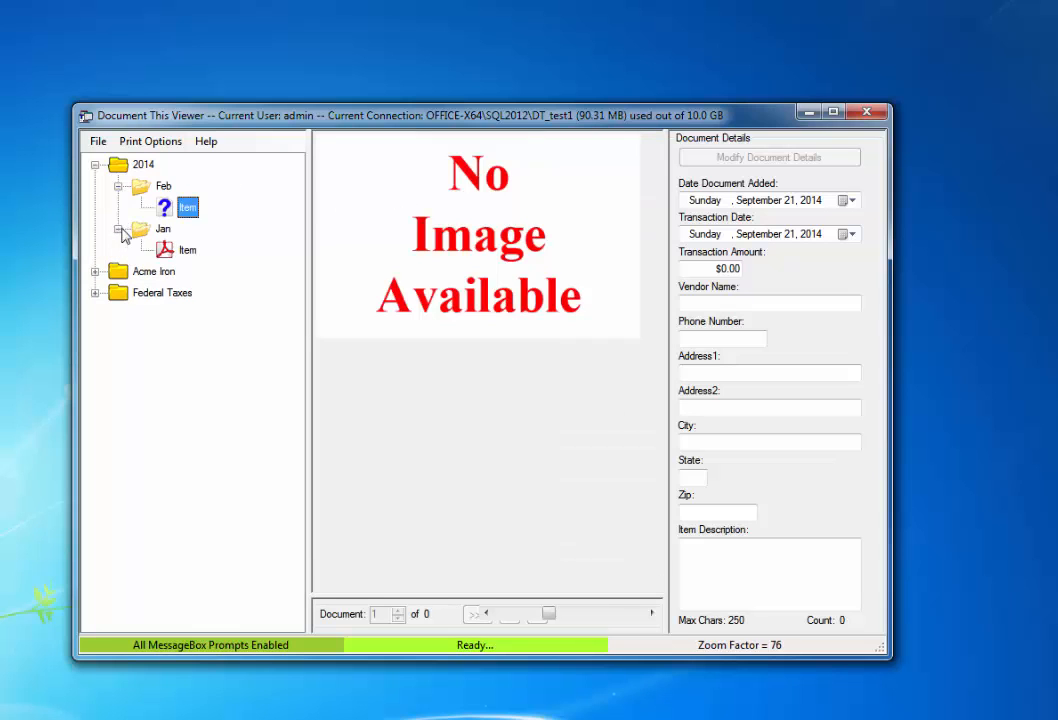
pyautogui.click(188, 251)
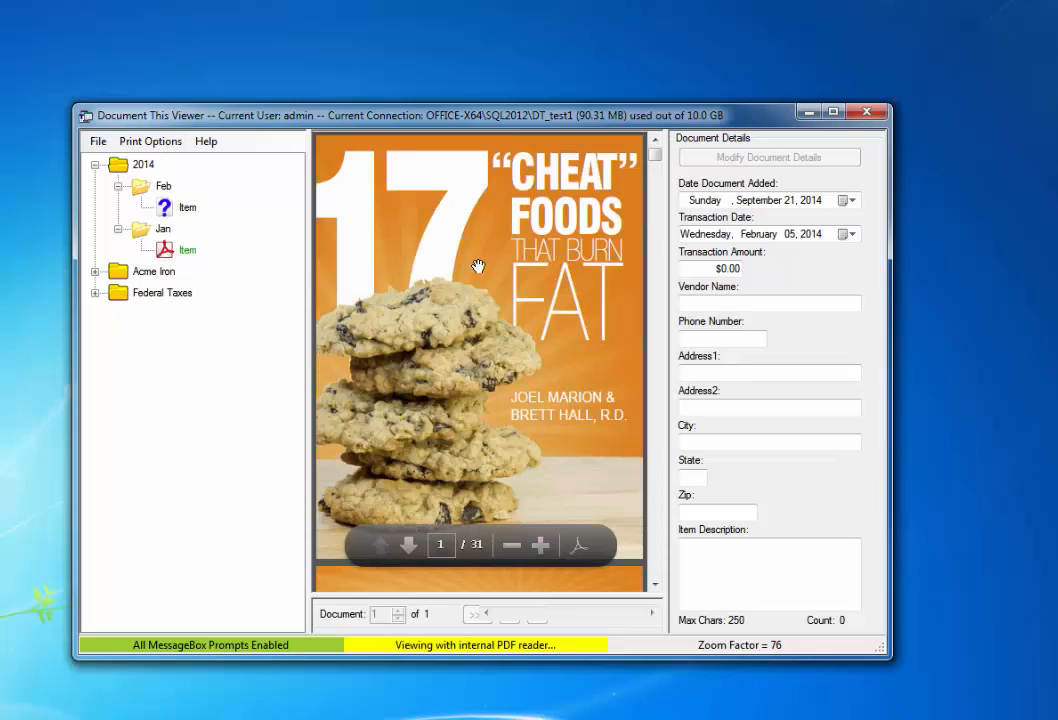
# Step: Expand Acme Iron › 2014 and preview the Month and Music items
pyautogui.click(94, 271)
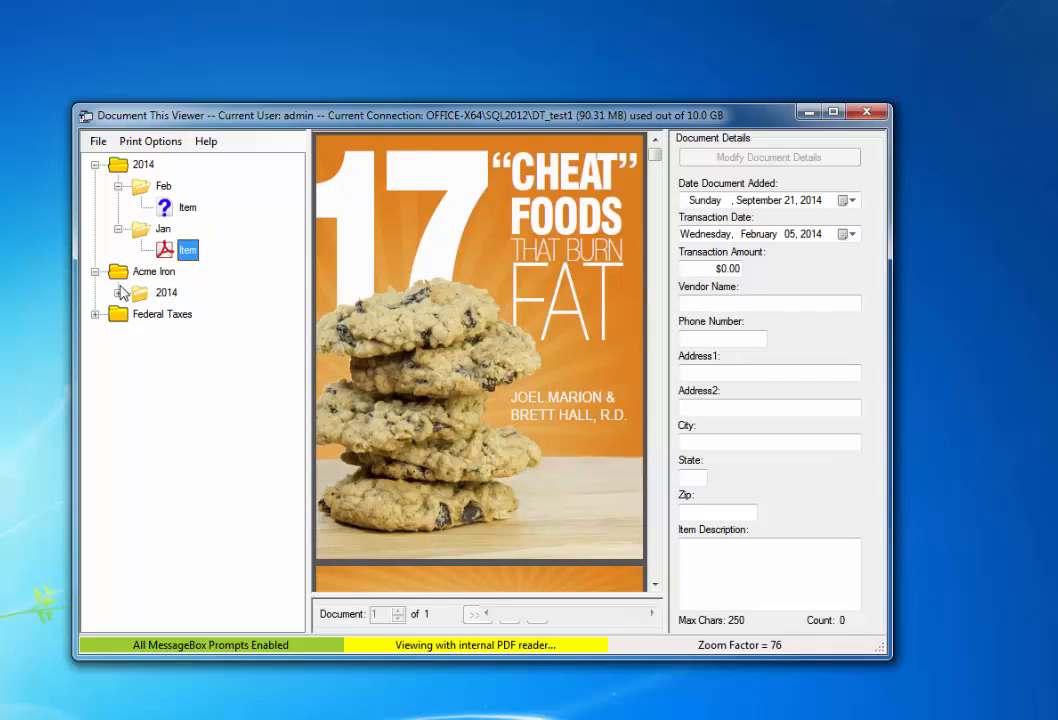
pyautogui.click(118, 292)
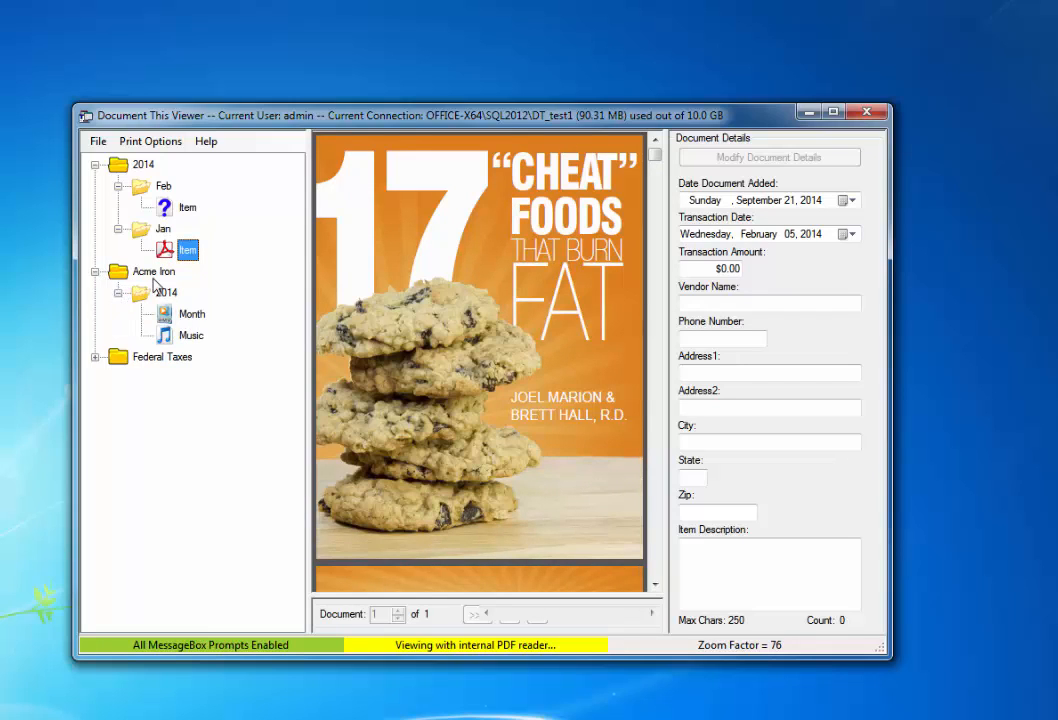
pyautogui.click(192, 313)
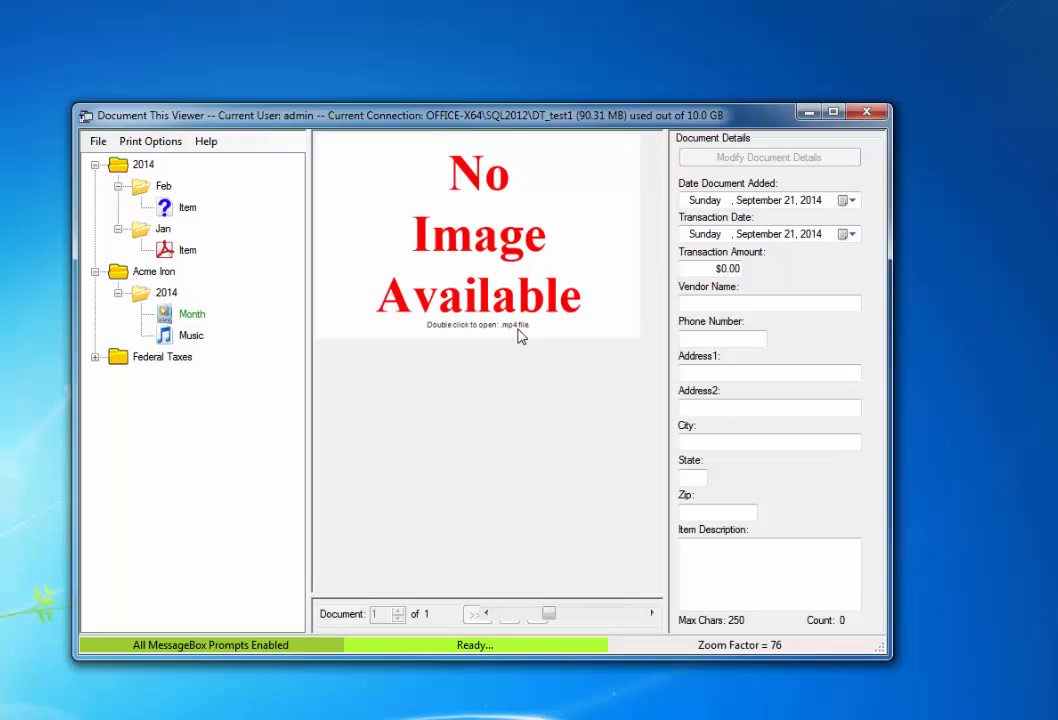
pyautogui.click(193, 337)
# Step: Expand Federal Taxes › 2014 and select its folder
pyautogui.click(95, 357)
pyautogui.click(118, 378)
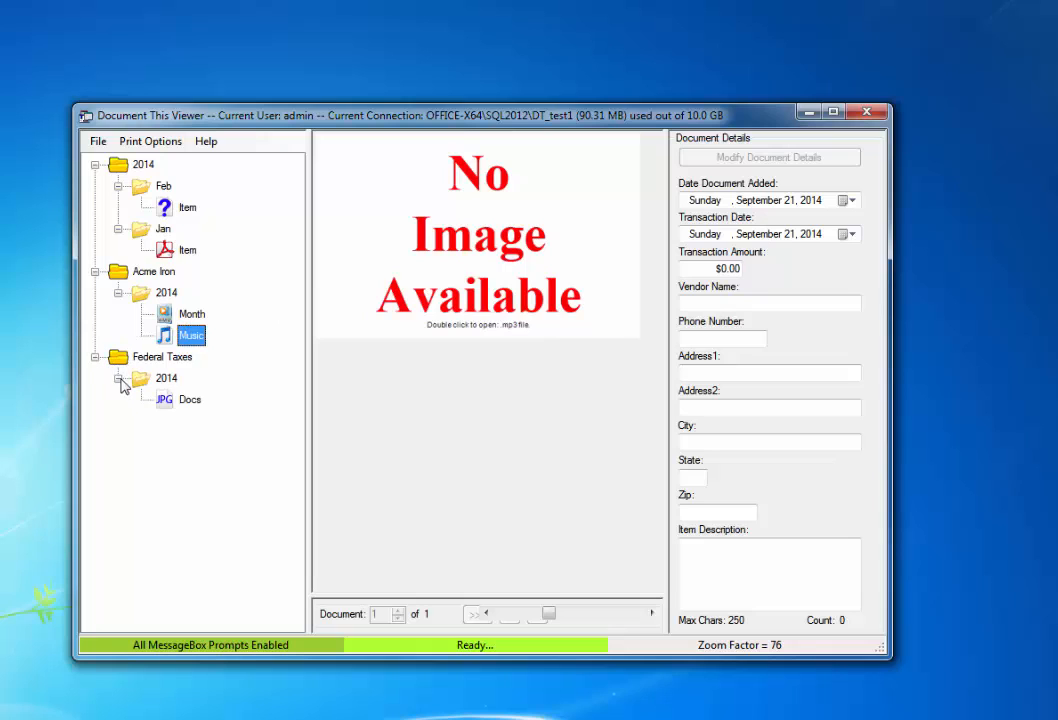
pyautogui.click(166, 382)
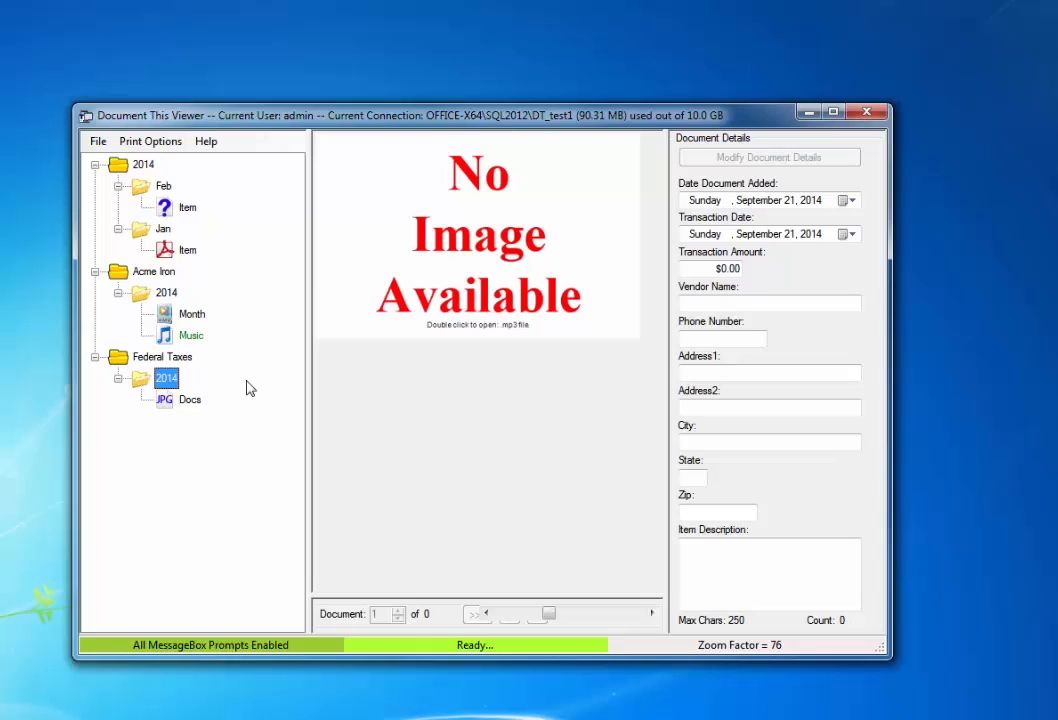
# Step: Show the first Docs document, widen the Viewer, and page forward to document 3 of 3
pyautogui.click(176, 401)
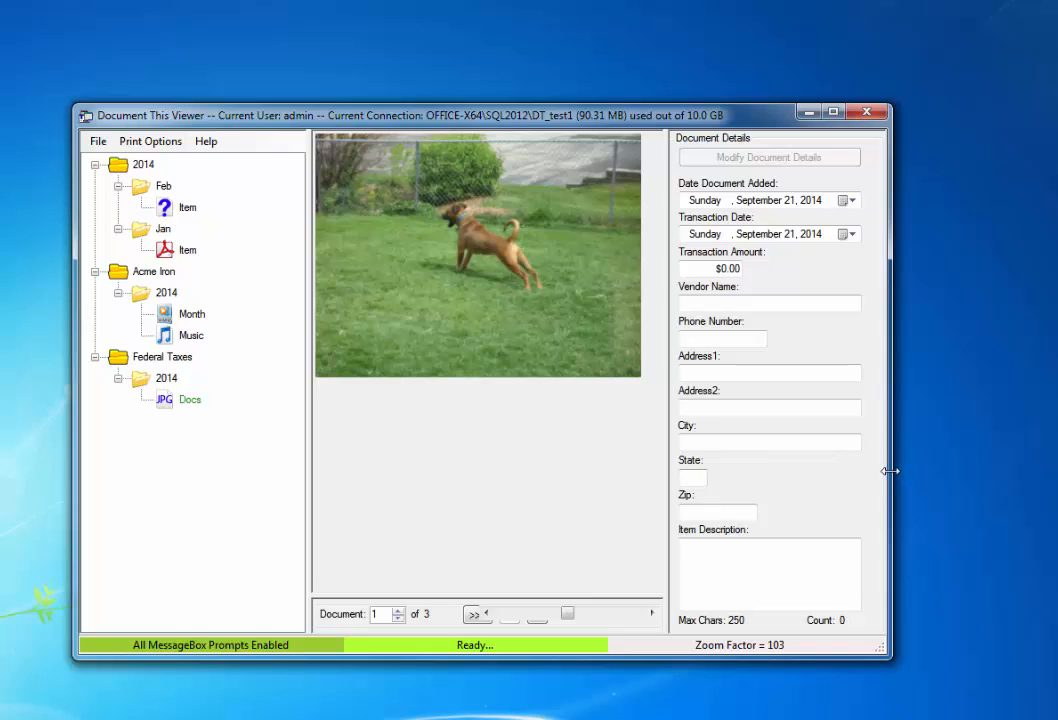
pyautogui.moveTo(890, 471); pyautogui.dragTo(973, 465)
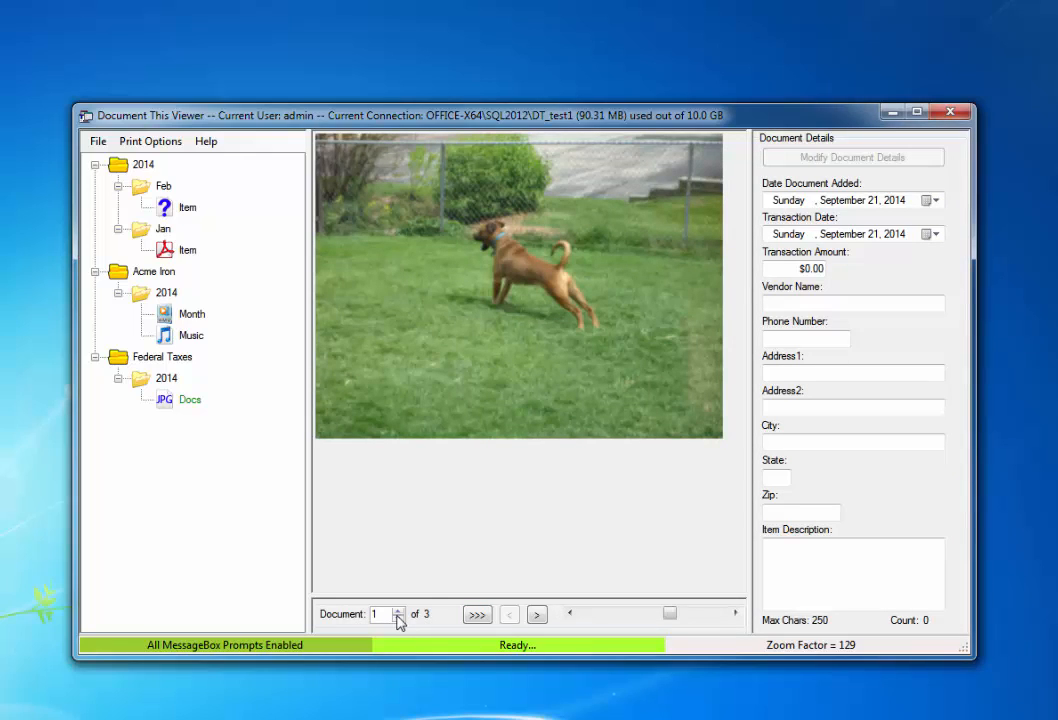
pyautogui.click(199, 409)
pyautogui.click(199, 409)
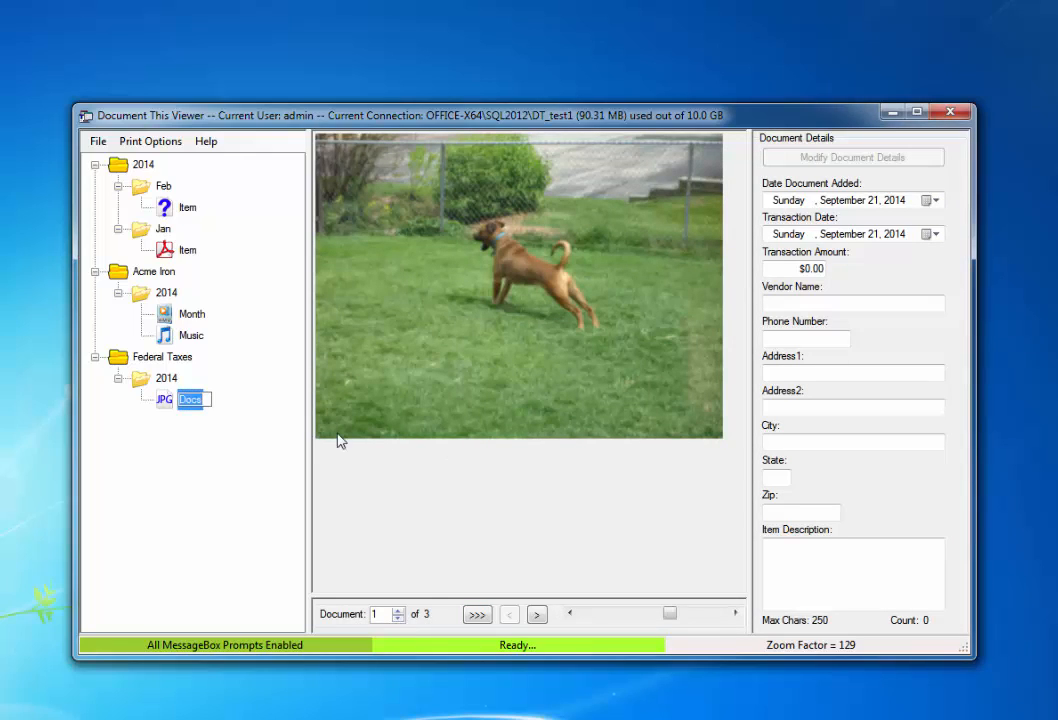
pyautogui.click(180, 423)
pyautogui.click(538, 615)
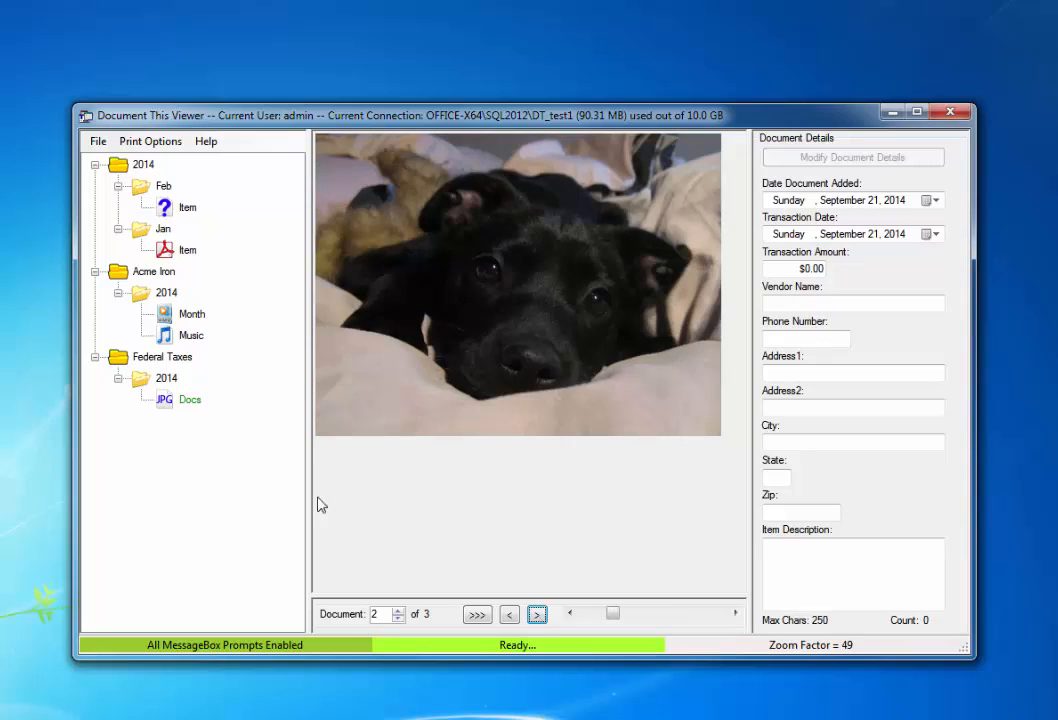
pyautogui.click(538, 615)
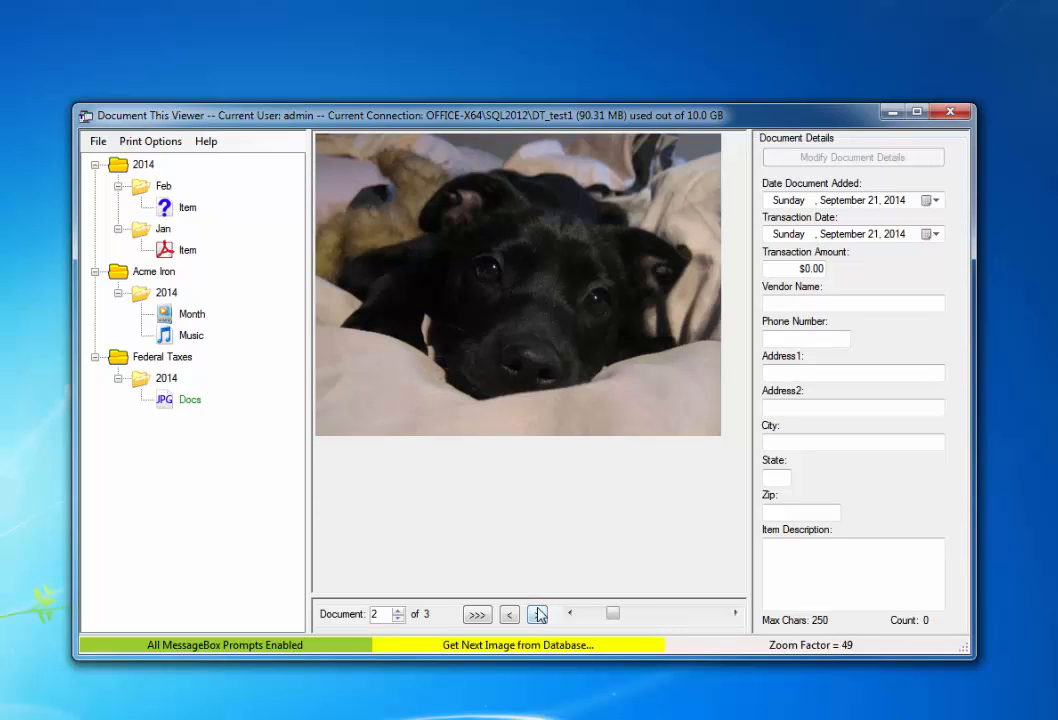